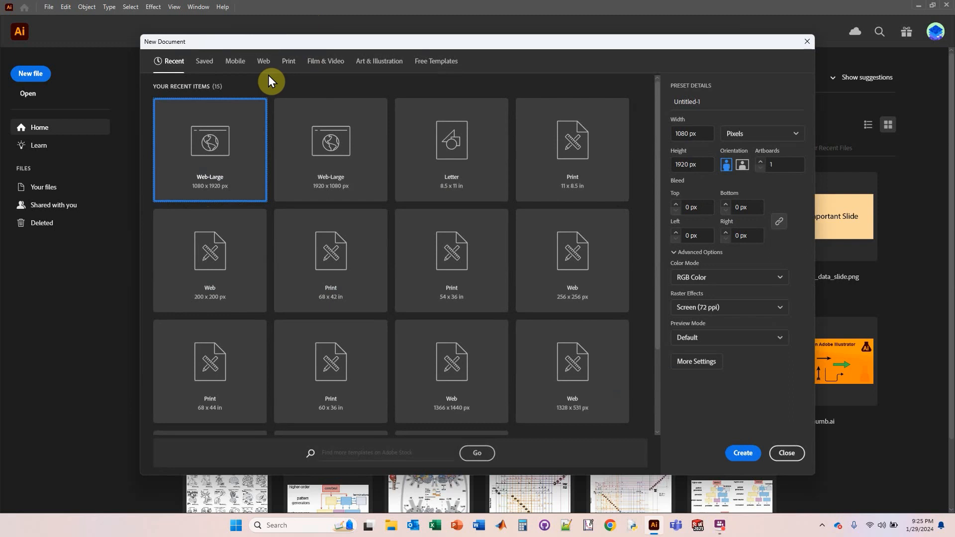
left_click(264, 62)
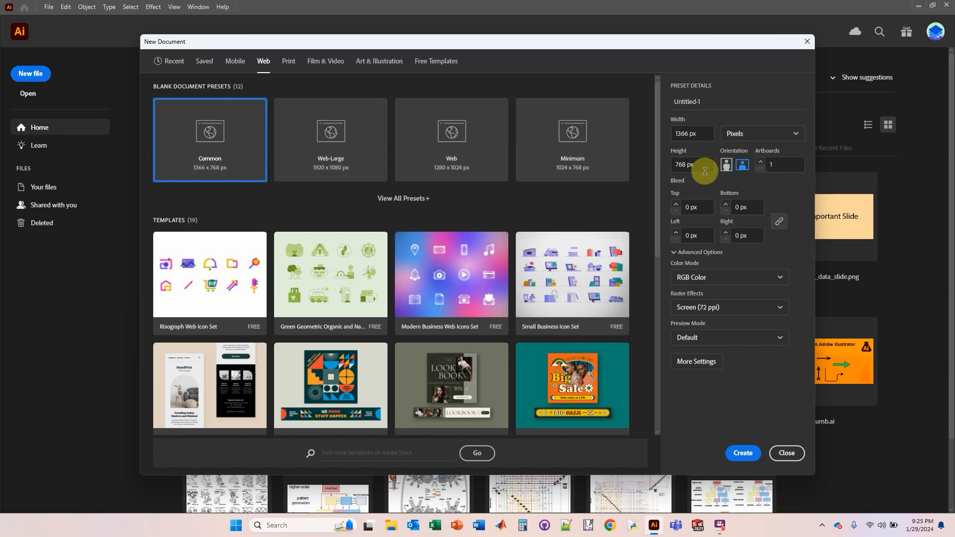
left_click(288, 68)
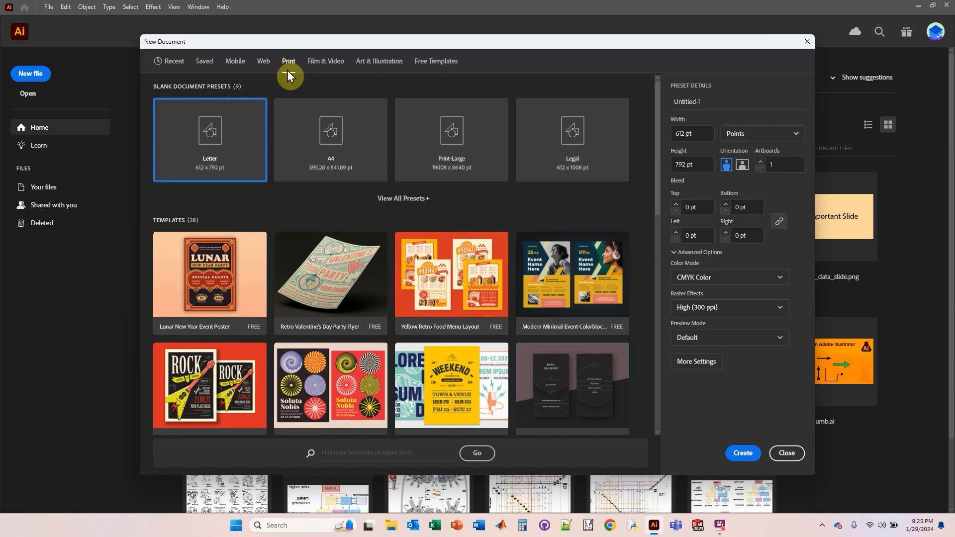
left_click(790, 136)
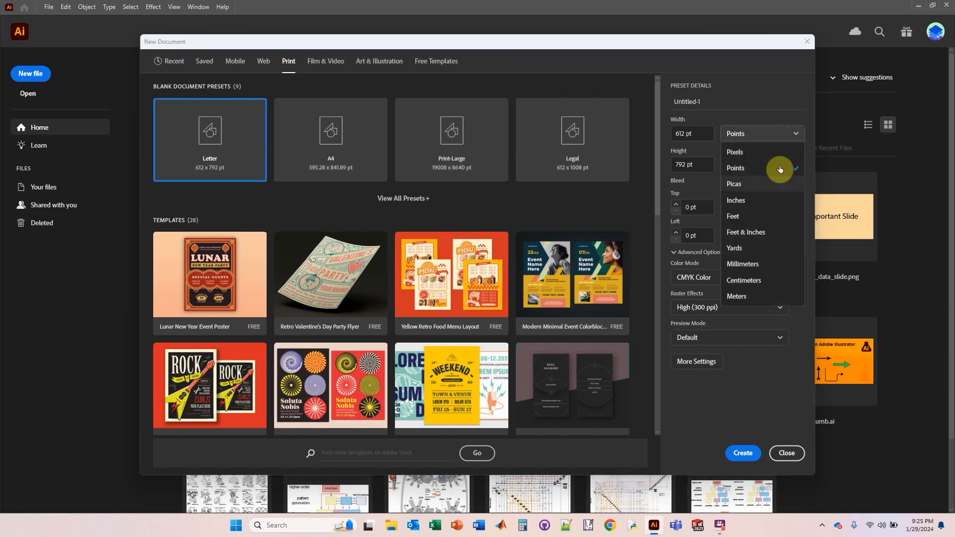
left_click(764, 201)
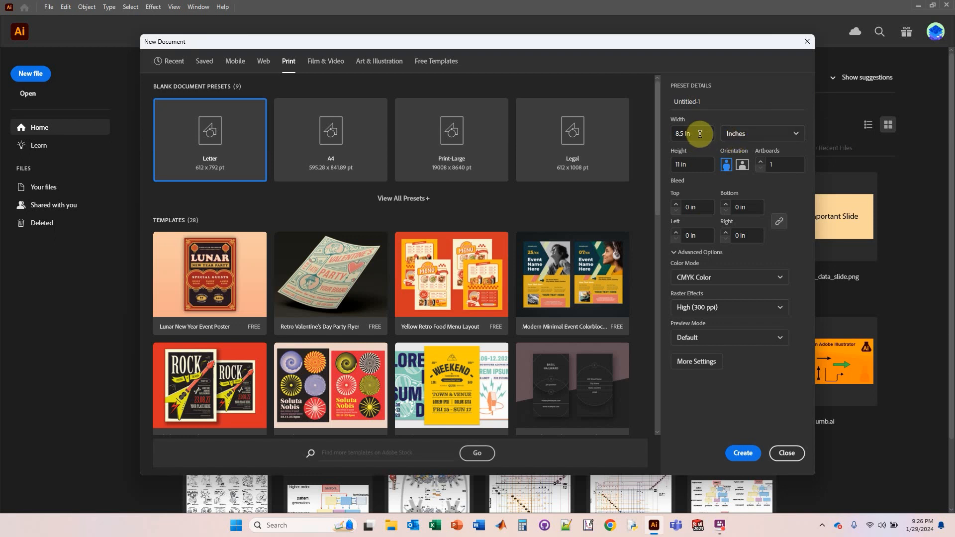
Create a blank web document with a width of 1920 px and a height of 1080 px.
left_click(264, 61)
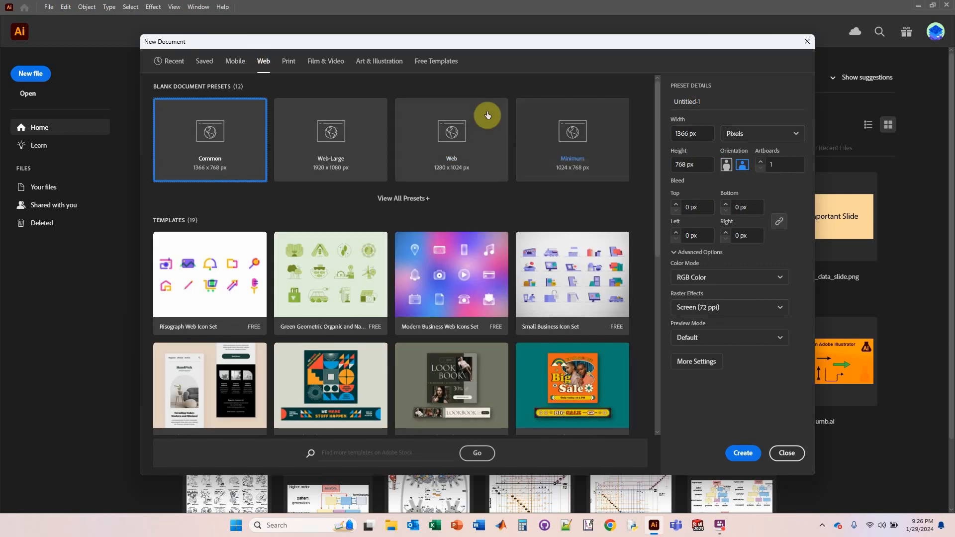
left_click(678, 133)
type("1920")
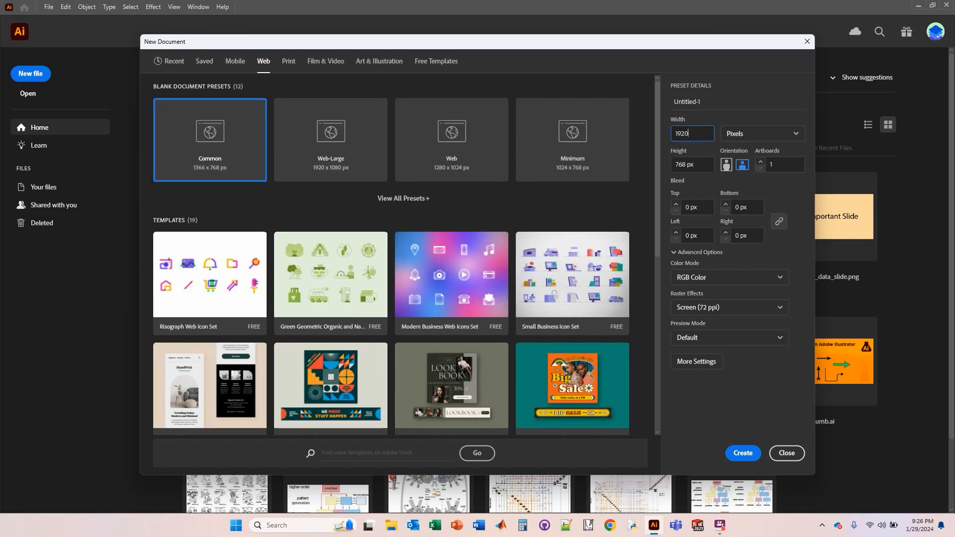
left_click(693, 163)
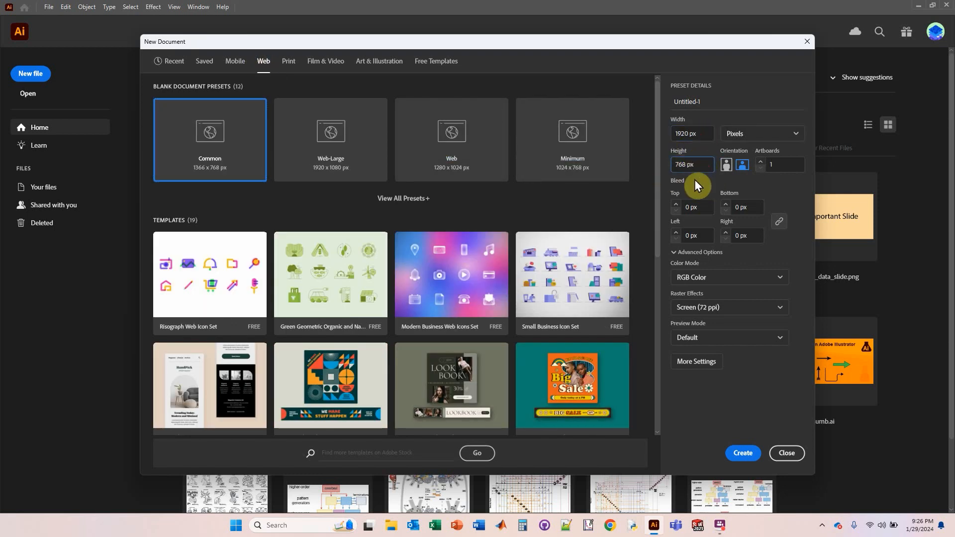
left_click(669, 163)
type("1080")
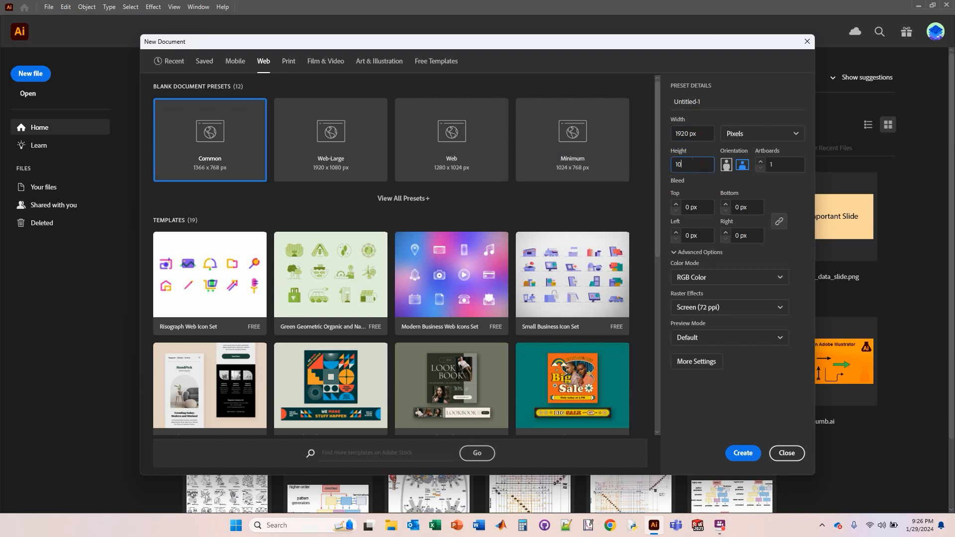
left_click(742, 453)
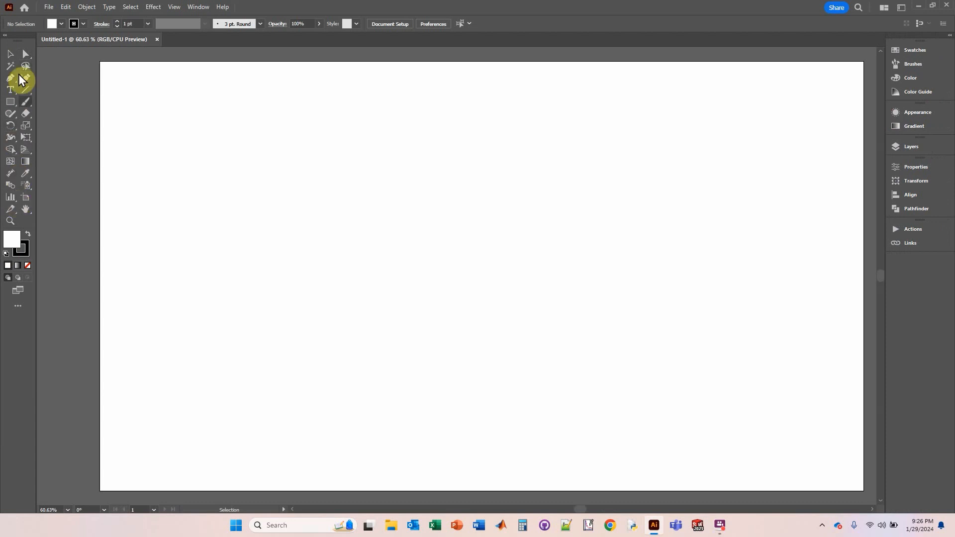
left_click(10, 197)
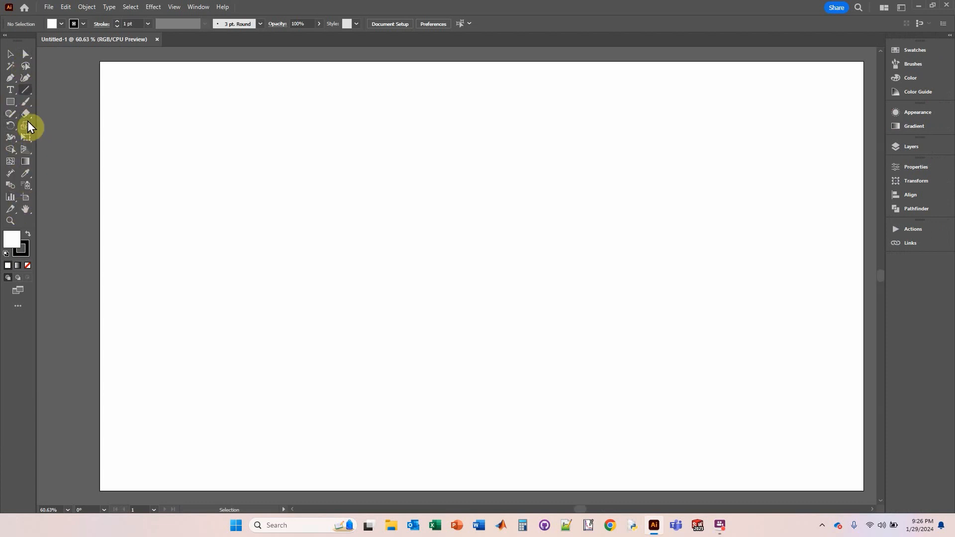
left_click(192, 7)
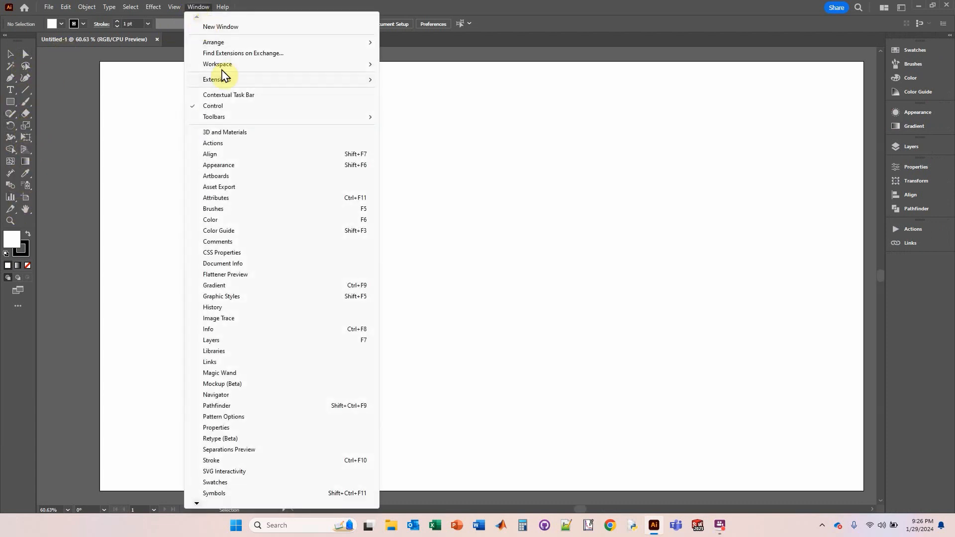
mouse_move(229, 118)
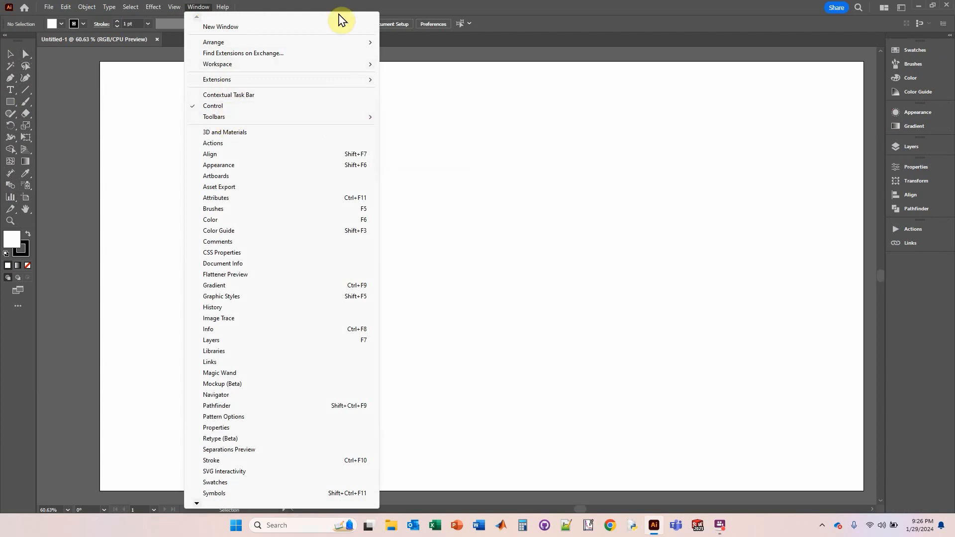
left_click(338, 6)
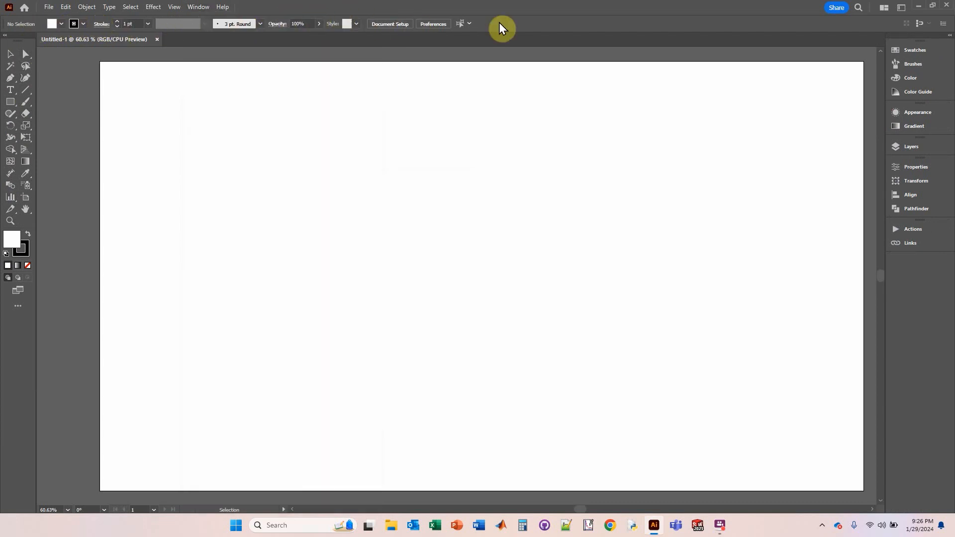
left_click(198, 7)
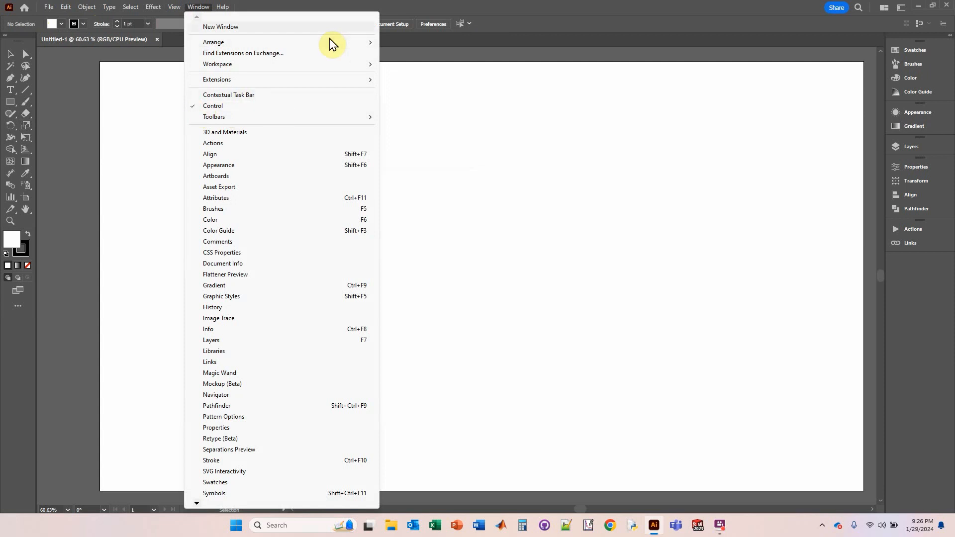
left_click(404, 11)
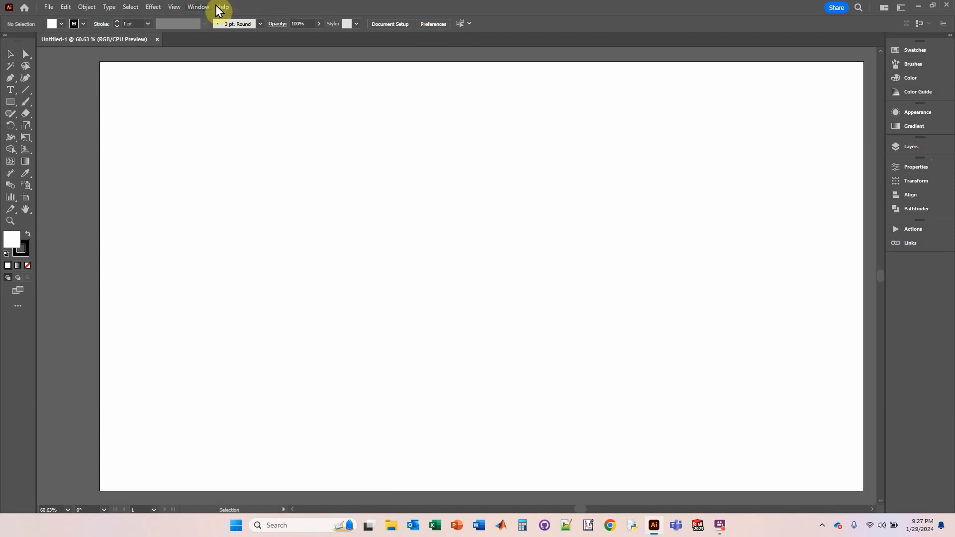
left_click(201, 8)
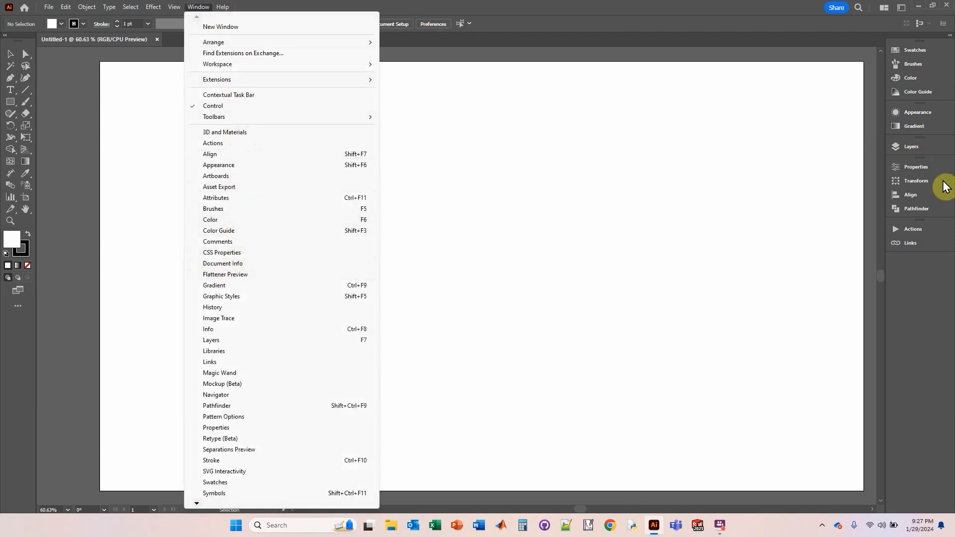
left_click(924, 309)
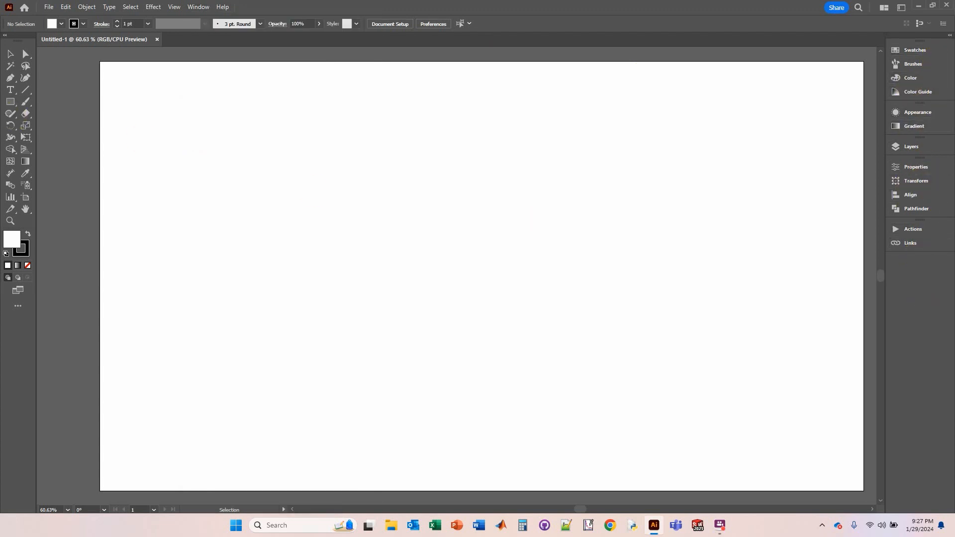
Draw a square of about 159 px per side in the upper-left part of the artboard with the Rectangle tool.
left_click(10, 102)
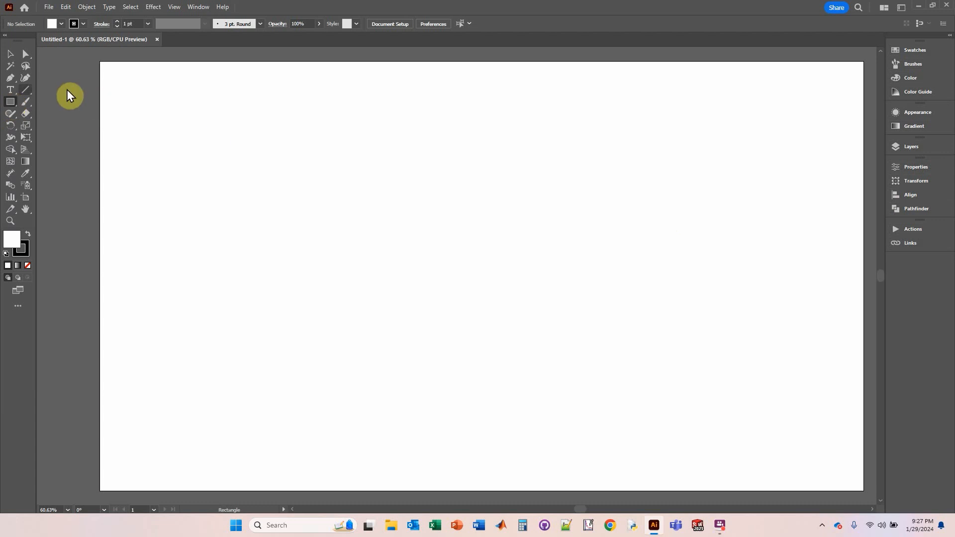
left_click(14, 106)
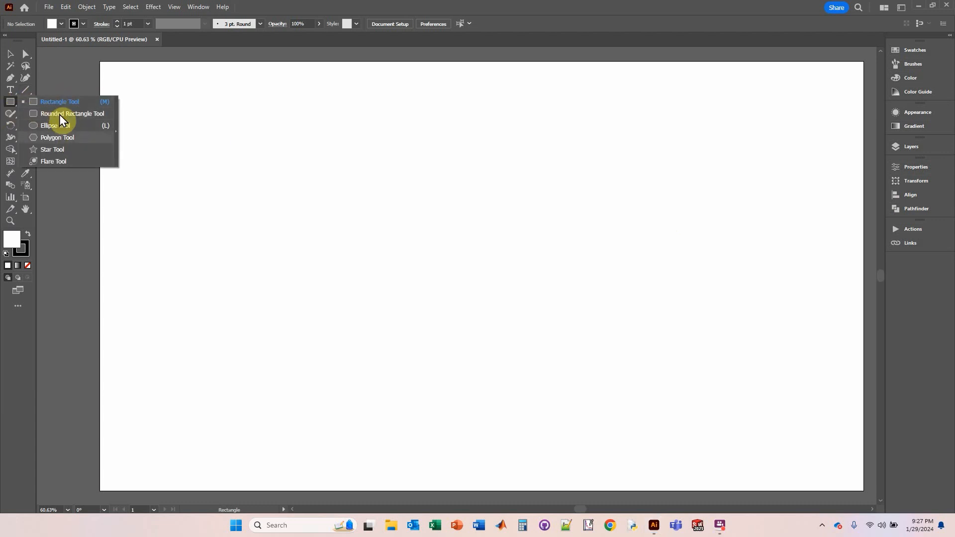
left_click(61, 102)
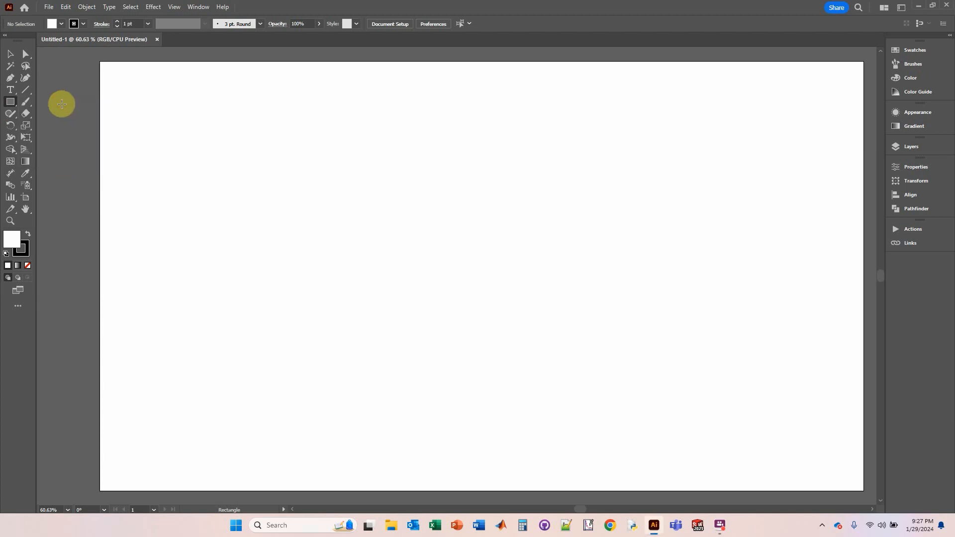
left_click_drag(235, 114, 299, 178)
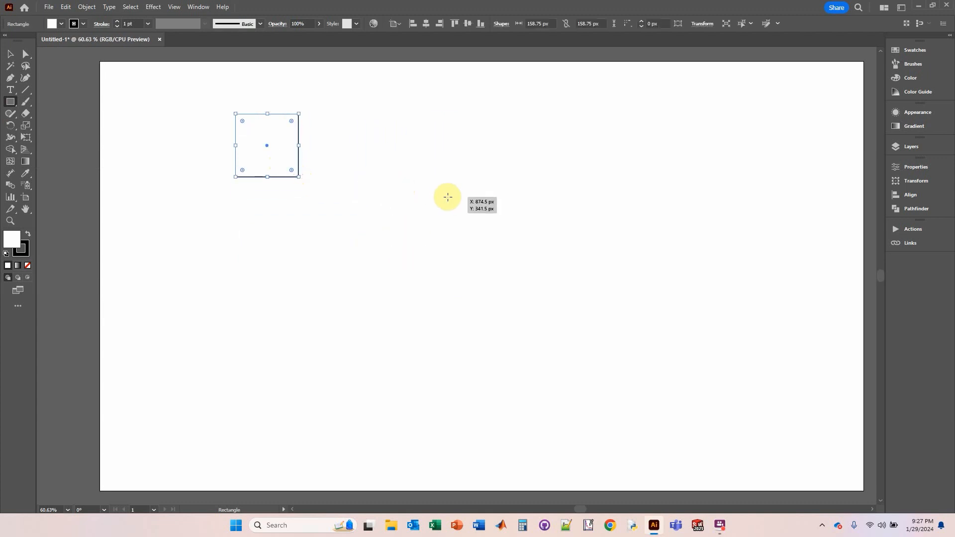
Fill the selected square with a green swatch.
left_click(61, 24)
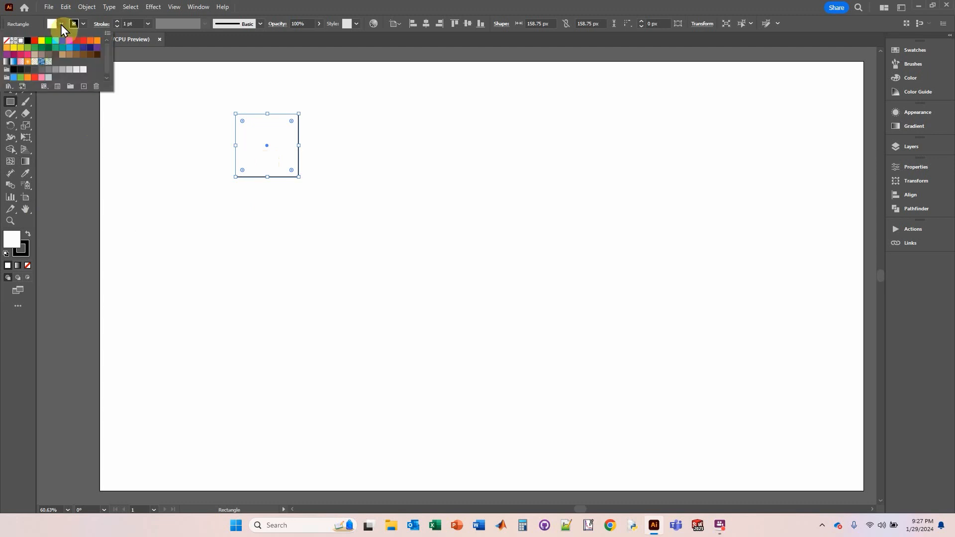
left_click(34, 48)
left_click(79, 17)
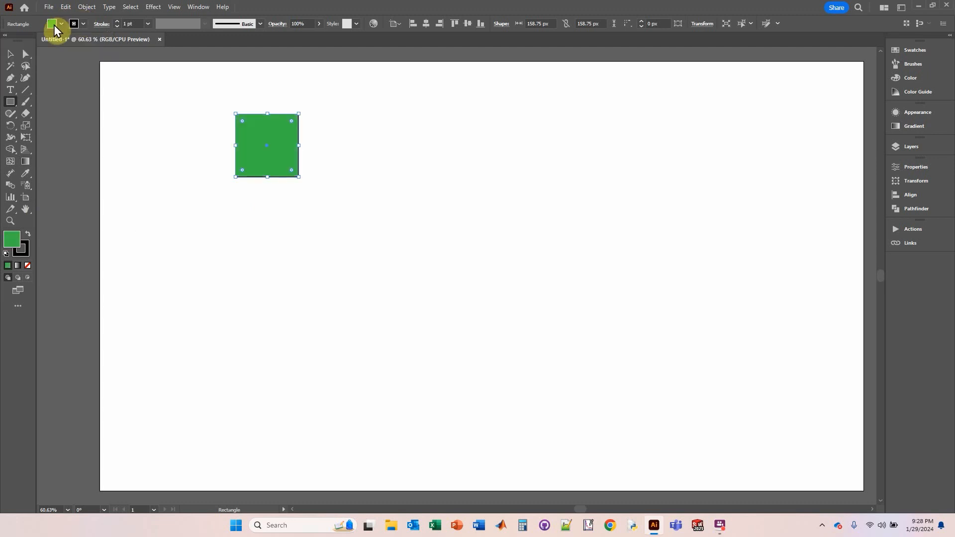
Show the square's fill color sliders and switch their color model to RGB.
left_click(52, 24, "shift")
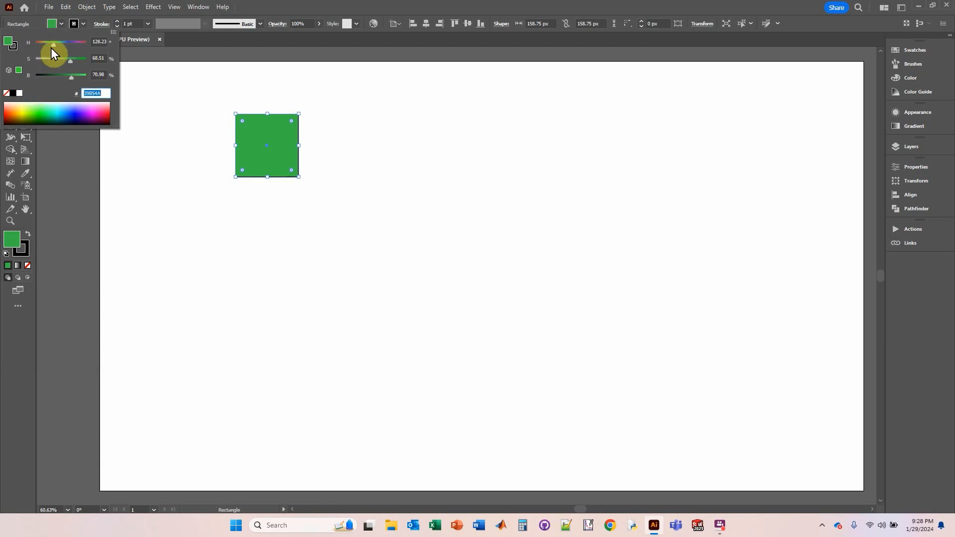
left_click(113, 32)
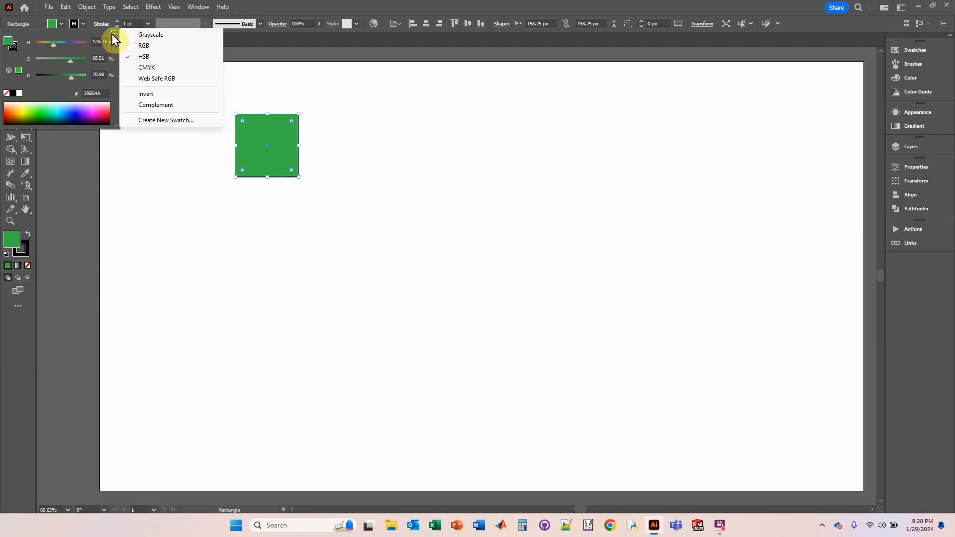
left_click(146, 47)
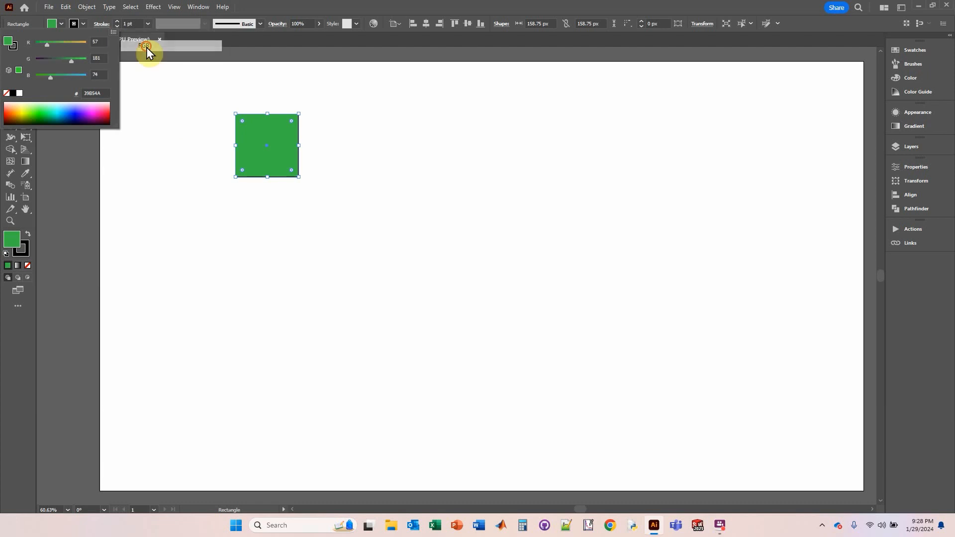
Set the square's stroke weight to 7 pt, keeping its black stroke color.
left_click(85, 24)
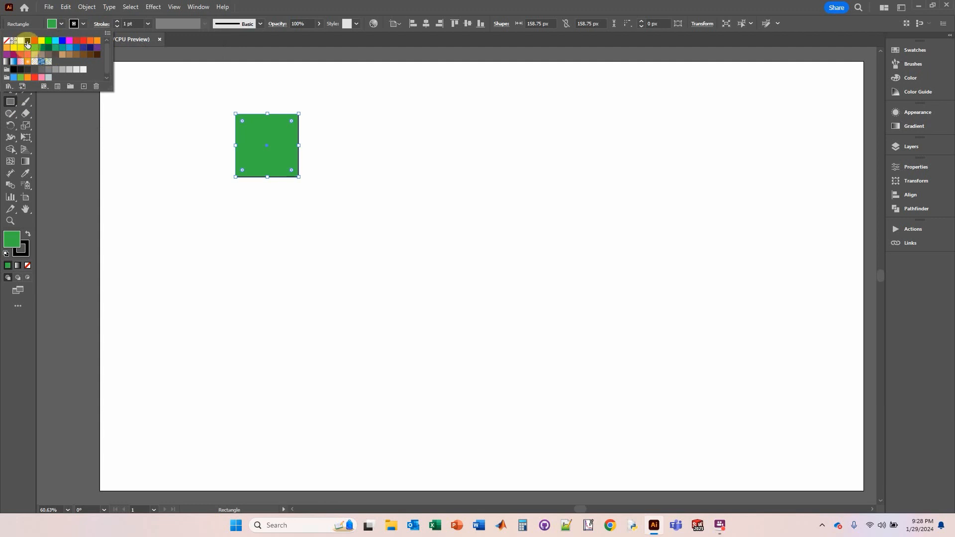
left_click(96, 15)
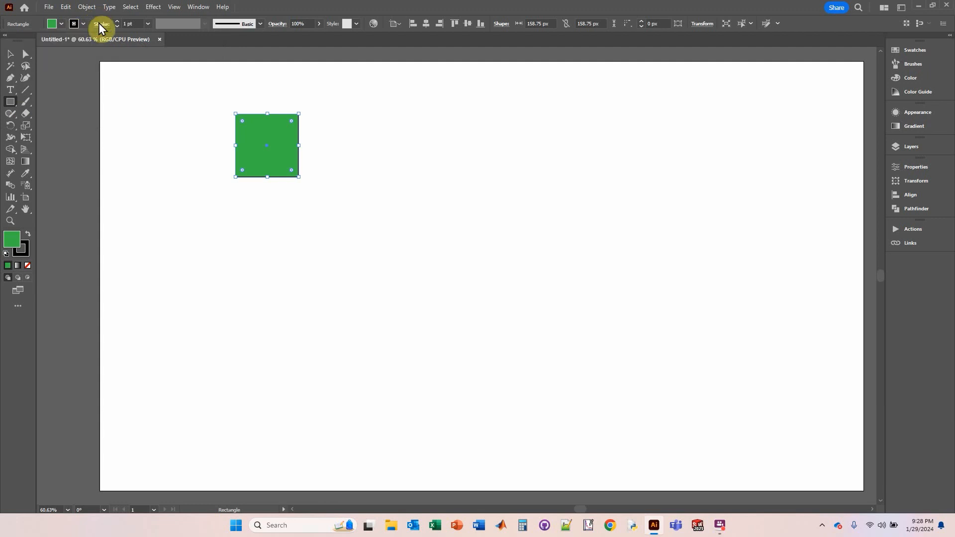
left_click(118, 21)
left_click(118, 22)
left_click(118, 22)
left_click(118, 21)
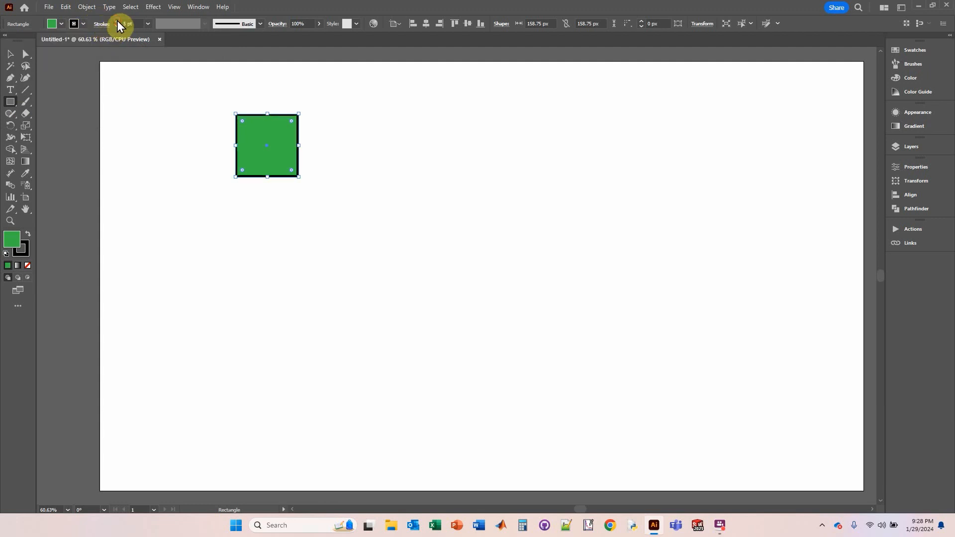
left_click(118, 21)
left_click(118, 21)
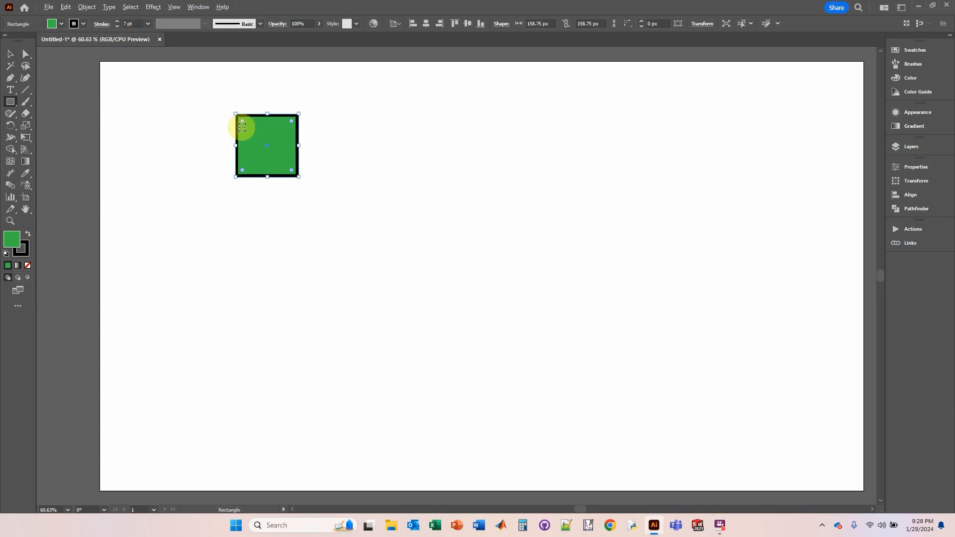
Try aligning the square's stroke to the center of its path and restore the inside alignment.
scroll(242, 128, "up", 5, "alt")
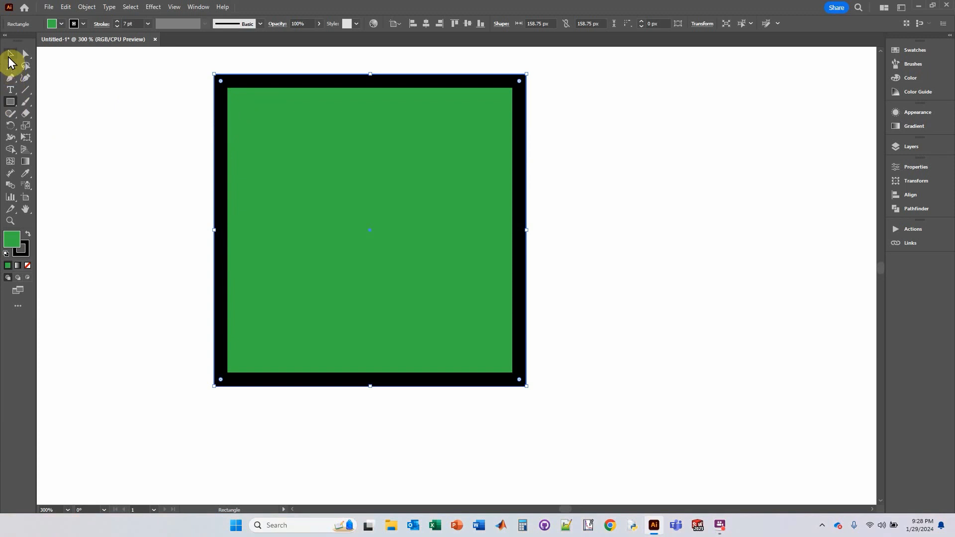
left_click(10, 56)
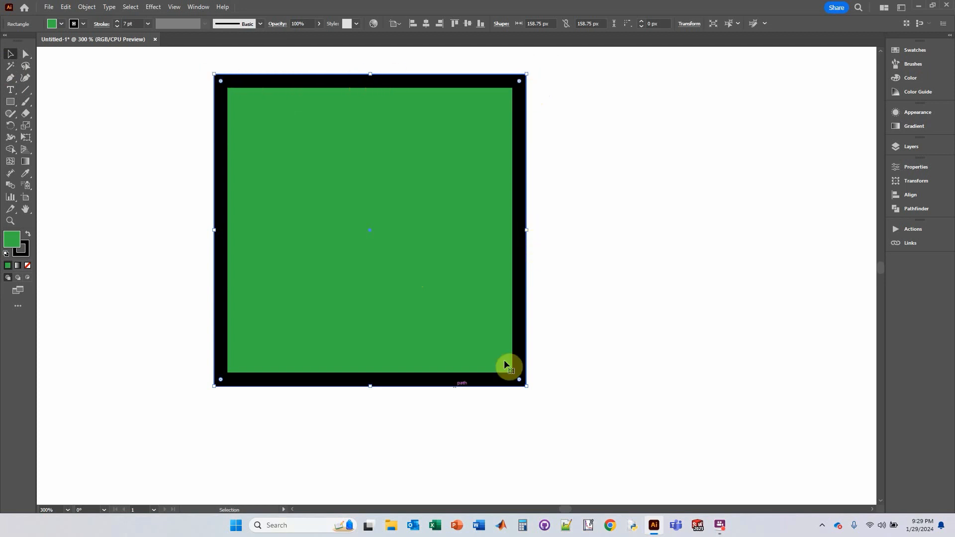
left_click(102, 24)
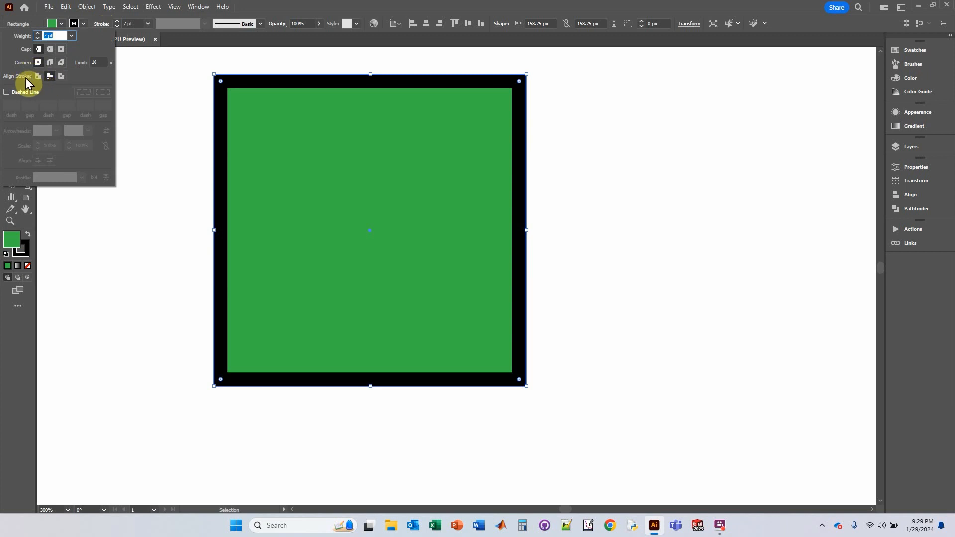
left_click(40, 76)
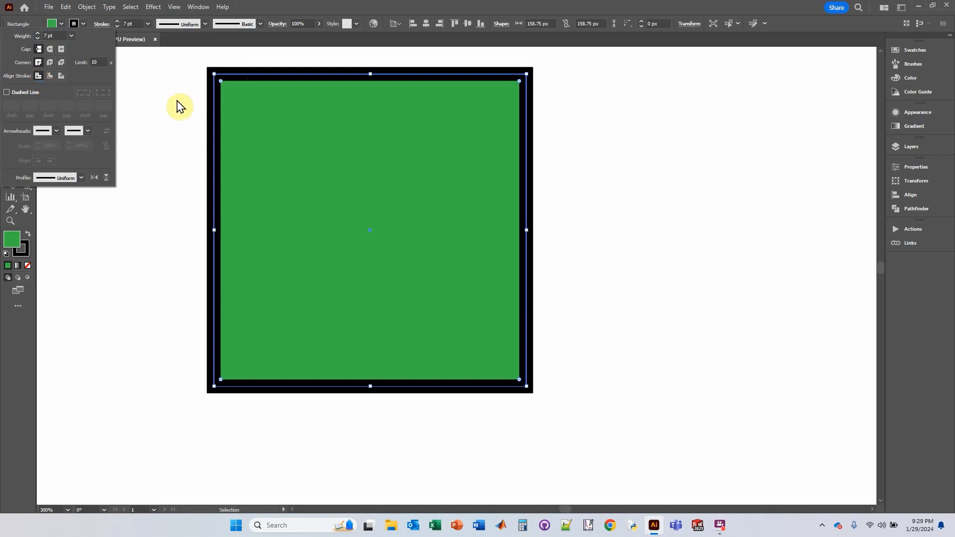
left_click(48, 76)
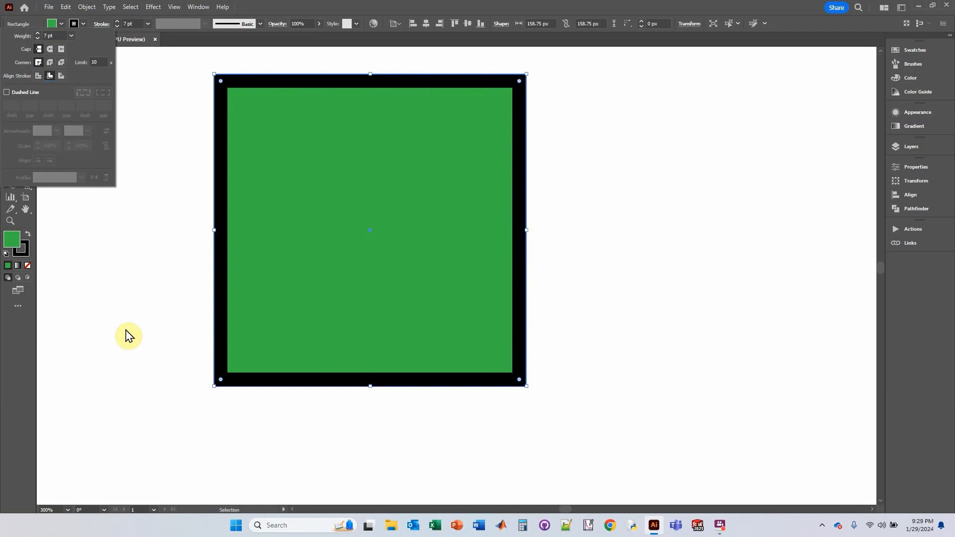
Try aligning the square's stroke to the outside, and settle on centering the stroke on its path.
left_click(58, 76)
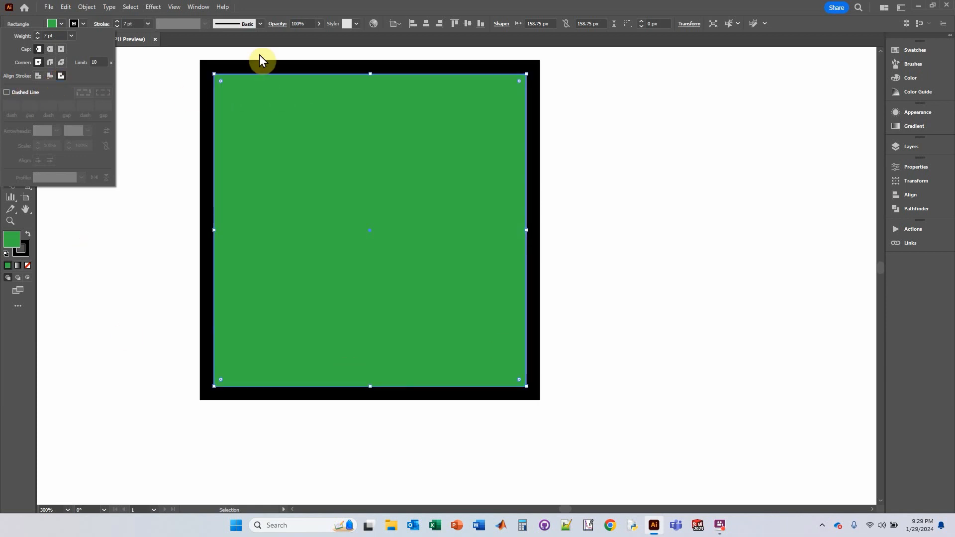
left_click(38, 76)
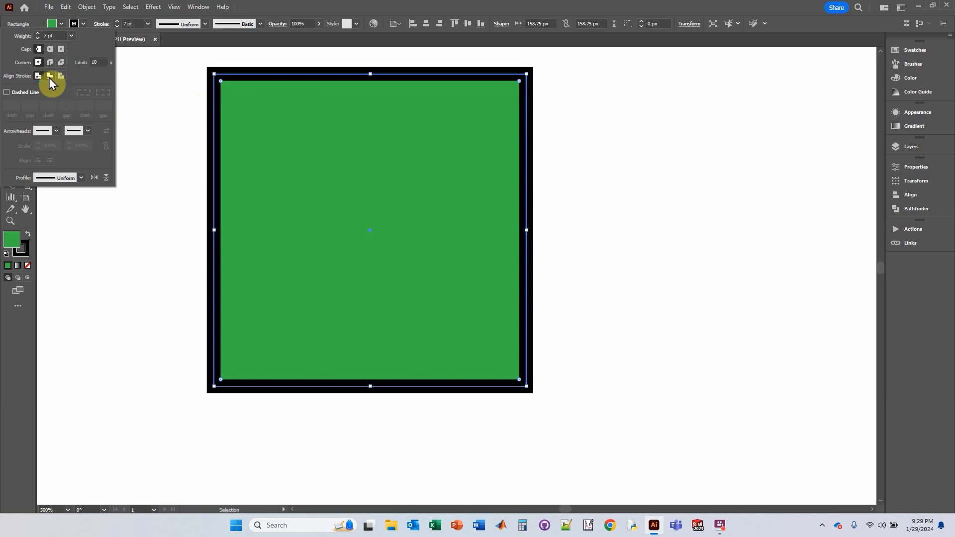
Try beveled corners and a dashed line on the square's stroke, restoring the mitered corners and solid line, and deselect the square.
left_click(50, 63)
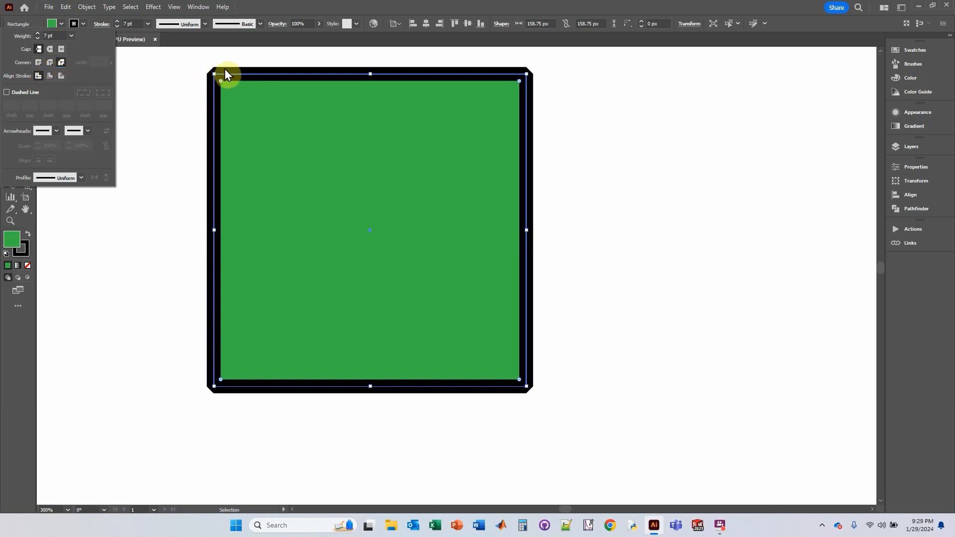
left_click(39, 62)
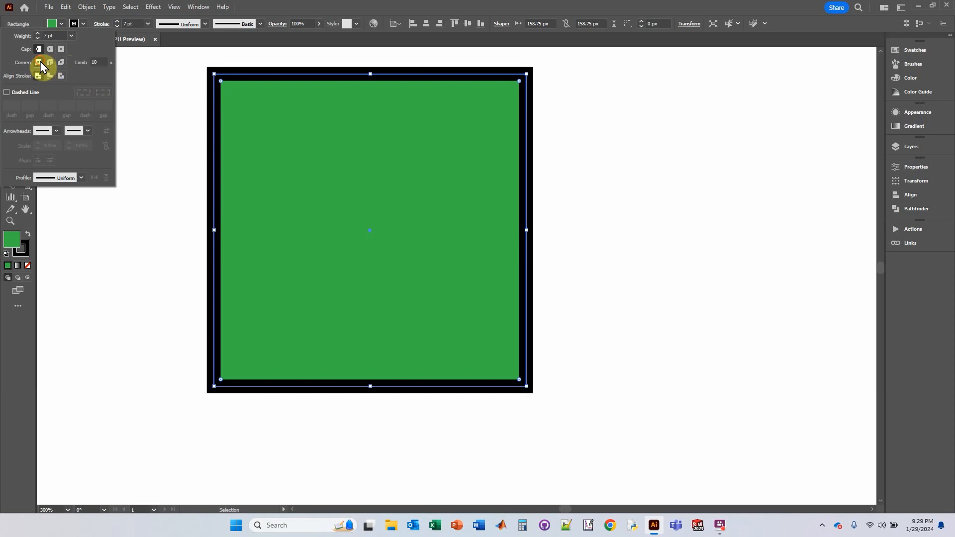
left_click(7, 92)
left_click(7, 92)
left_click(166, 141)
left_click(172, 139)
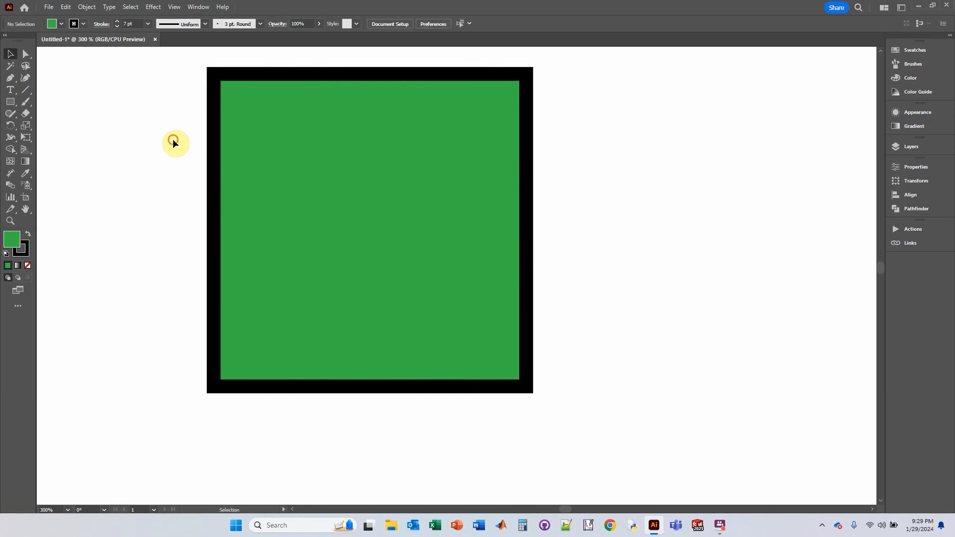
Draw a circle about 216 px in diameter below the square with the Ellipse tool and deselect it.
key("ctrl+1")
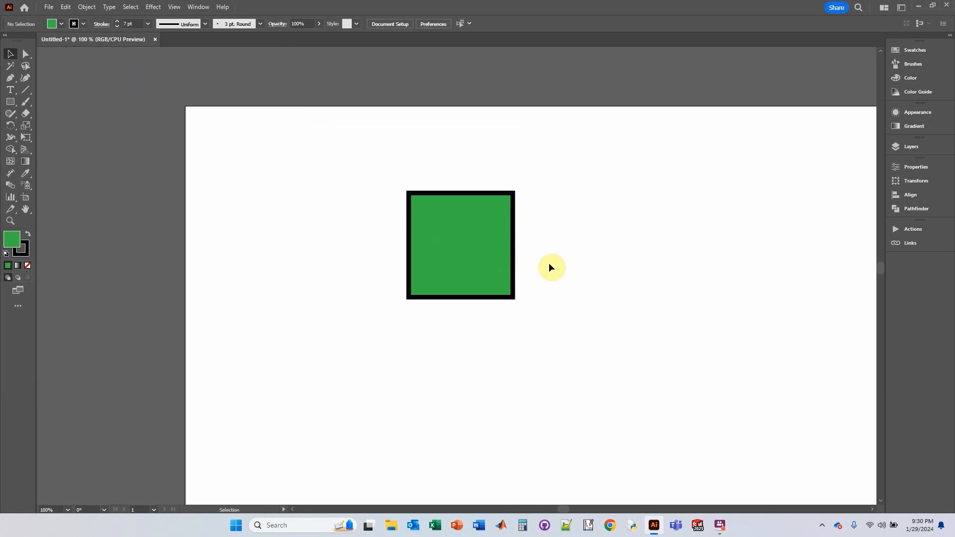
left_click_drag(591, 294, 475, 98)
left_click(11, 102)
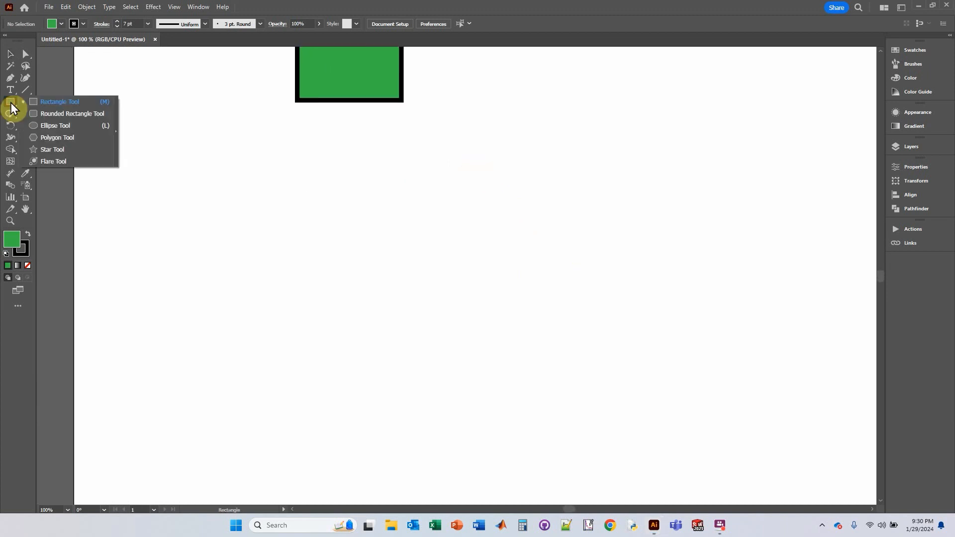
left_click(53, 126)
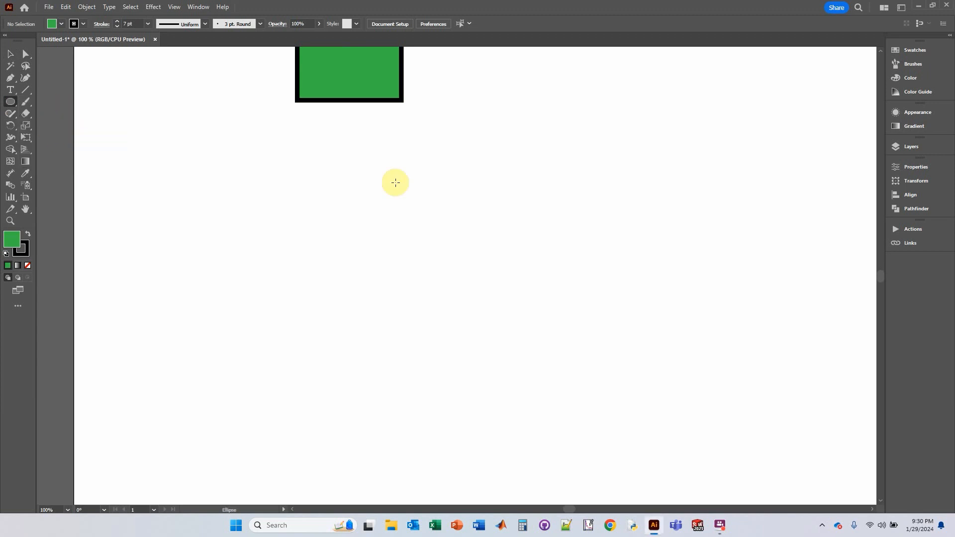
left_click_drag(269, 185, 294, 191)
mouse_move(293, 192)
left_mouse_down()
mouse_move(330, 249)
mouse_move(405, 333)
mouse_move(421, 336)
mouse_move(330, 241)
mouse_move(433, 375)
mouse_move(403, 326)
left_mouse_up()
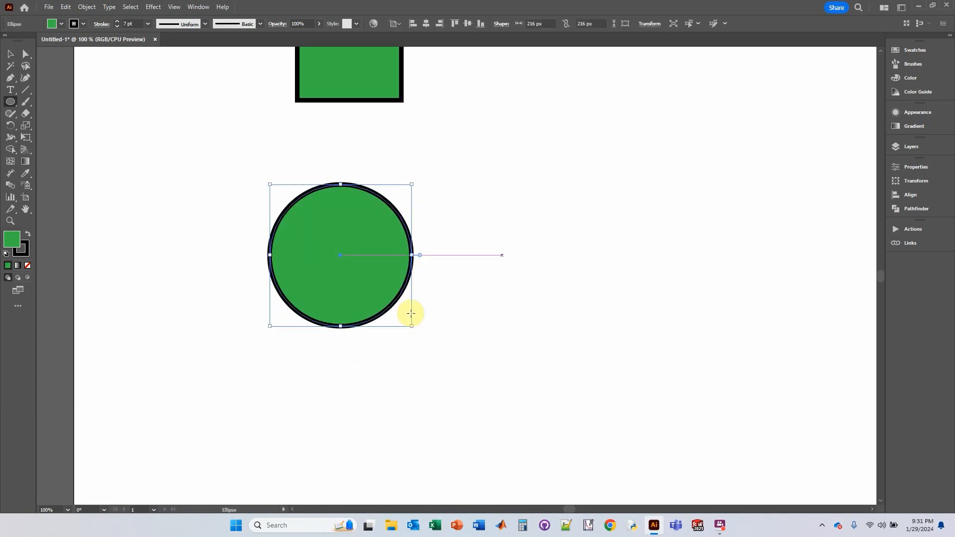
left_click(10, 54)
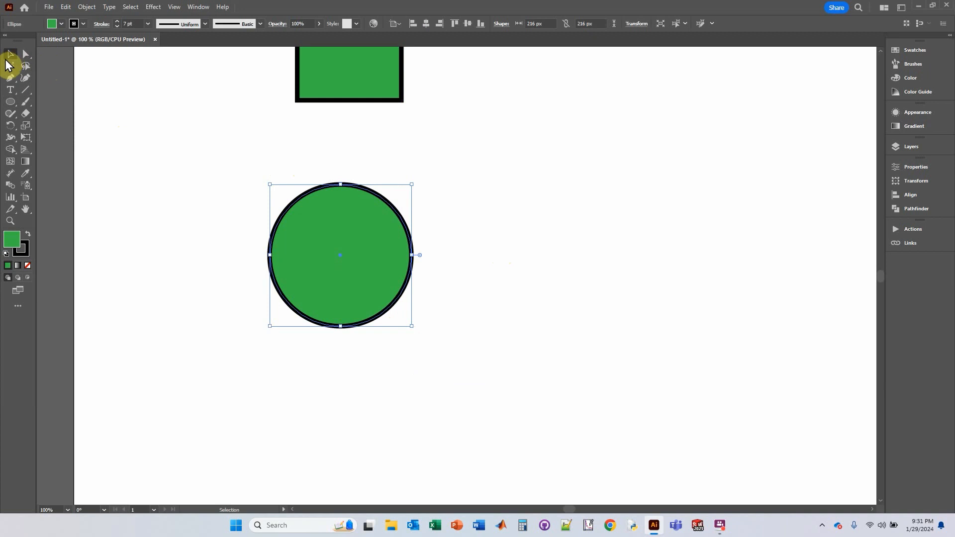
left_click(216, 191)
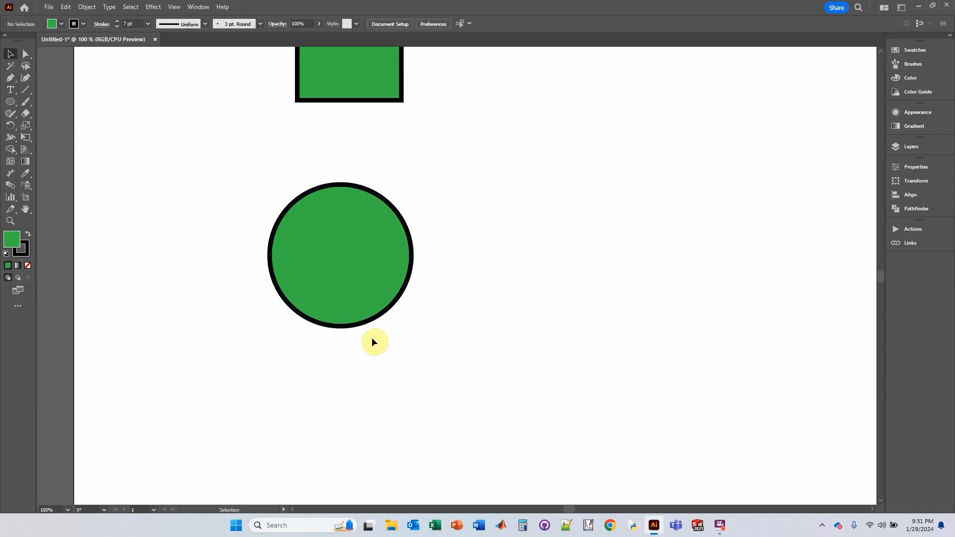
scroll(441, 314, "up", 3)
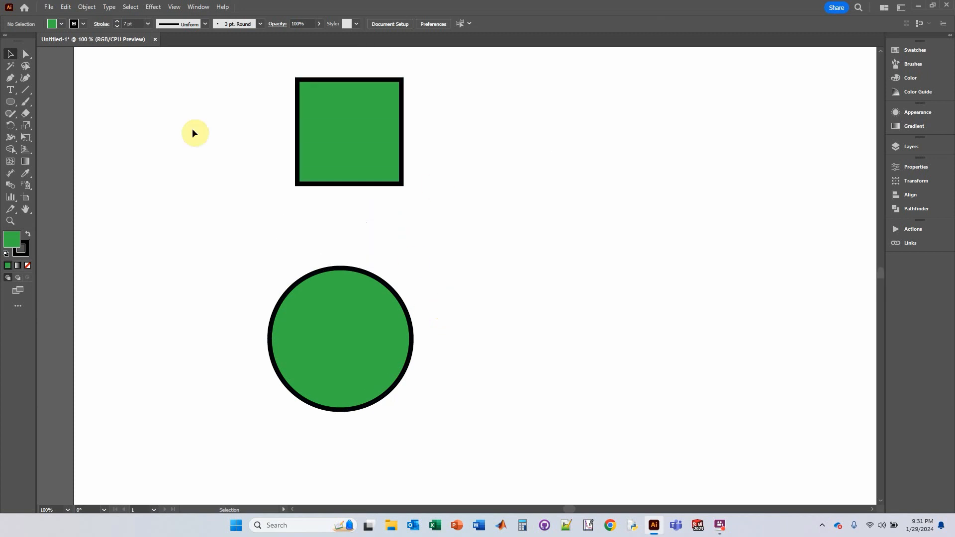
scroll(430, 212, "down", 2)
scroll(430, 211, "up", 3)
scroll(430, 214, "down", 3)
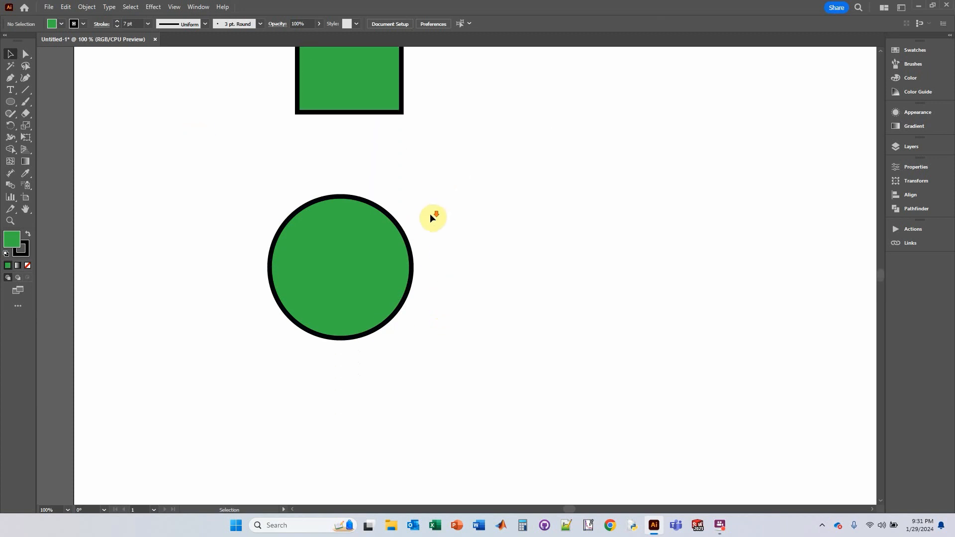
scroll(431, 214, "up", 3)
scroll(432, 213, "down", 2)
scroll(433, 217, "up", 2)
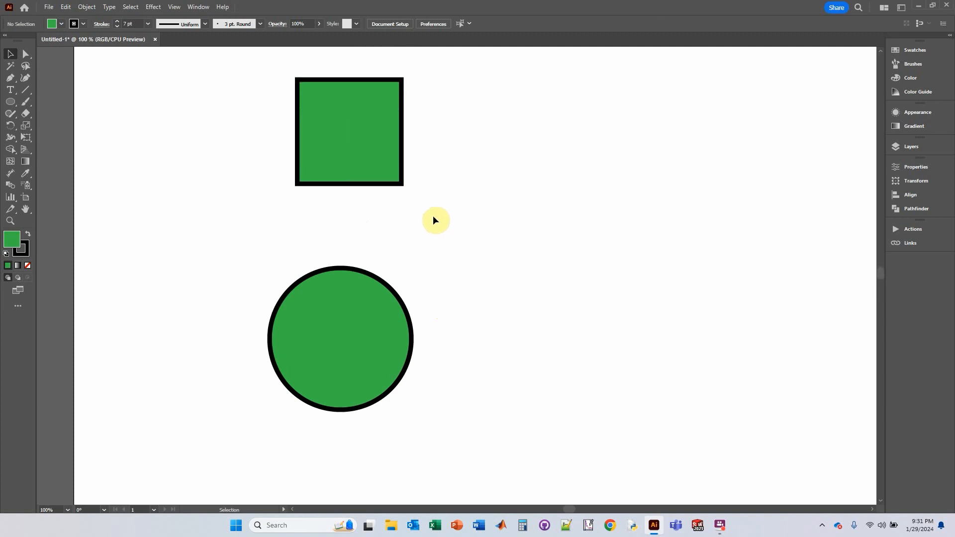
With the Line Segment tool, draw and undo a test line, and draw a vertical line about 111 px long from the circle's top anchor toward the square.
left_click(24, 91)
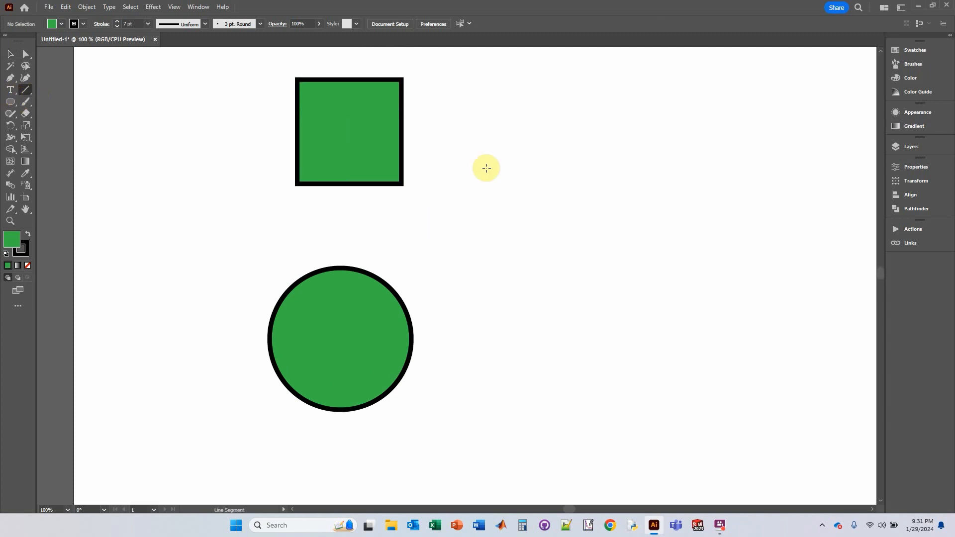
left_click(26, 89)
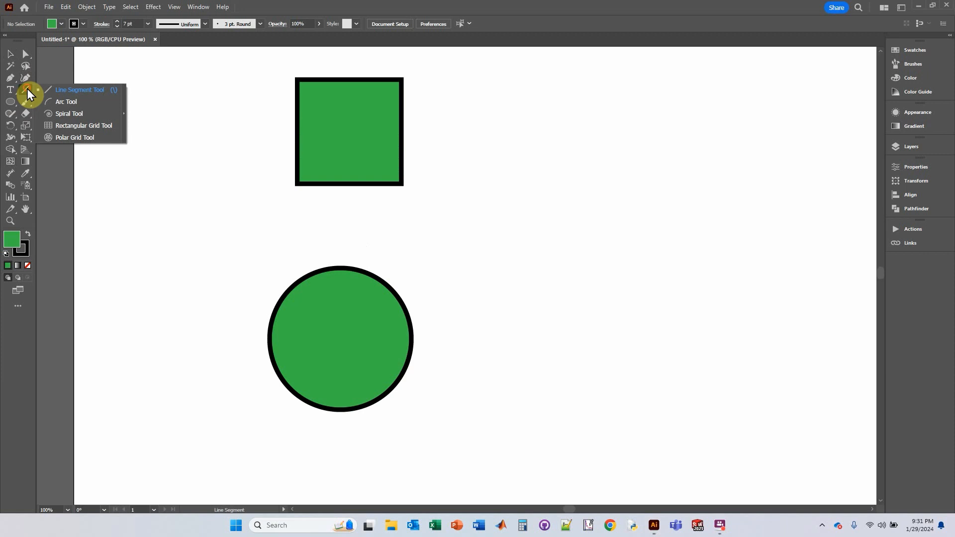
left_click_drag(487, 252, 572, 164)
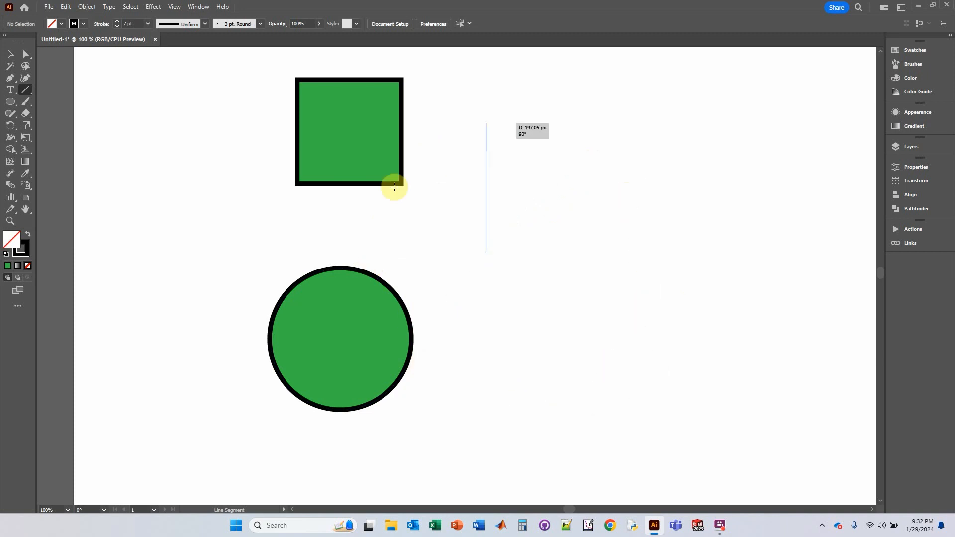
key("ctrl+z")
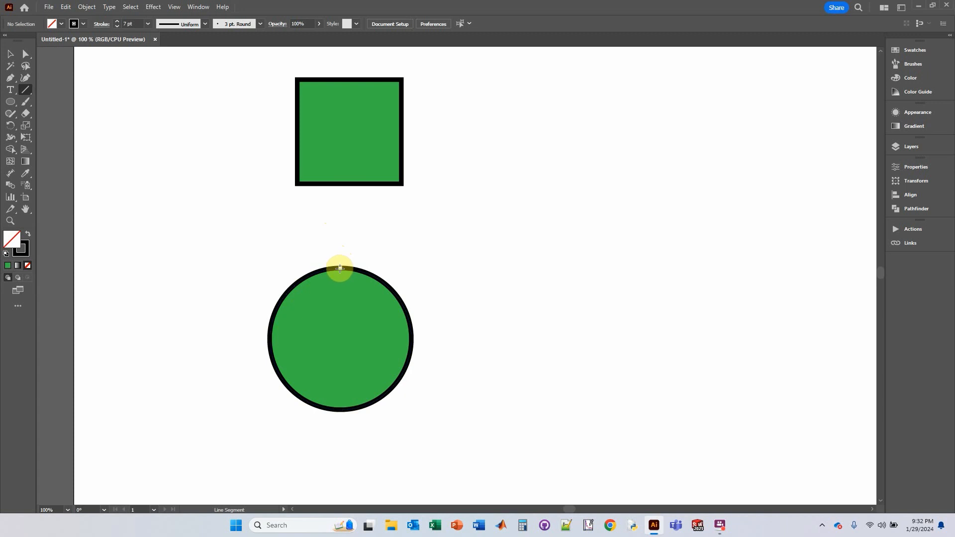
left_click_drag(340, 268, 339, 194)
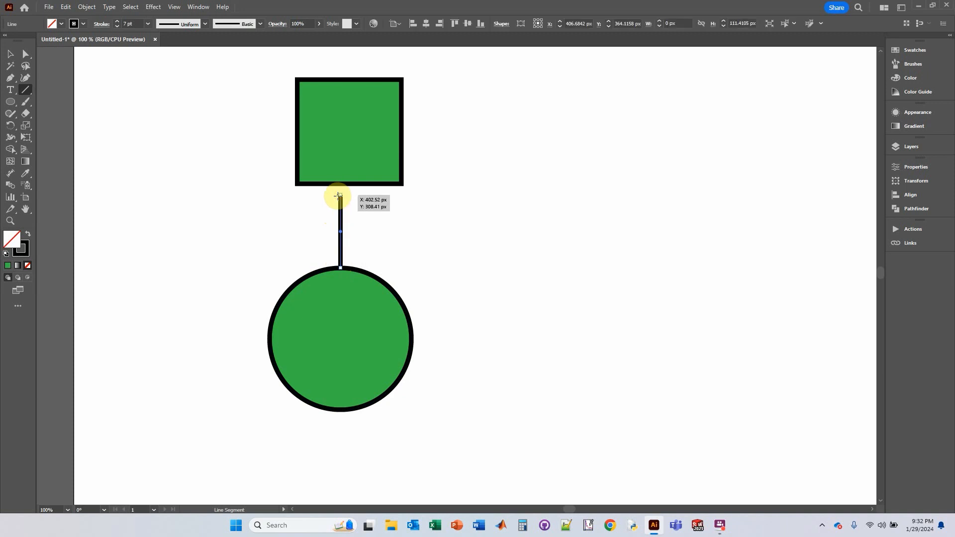
Add an arrowhead to the end of the line nearest the square, scale it to 60%, and deselect the line.
left_click(100, 25)
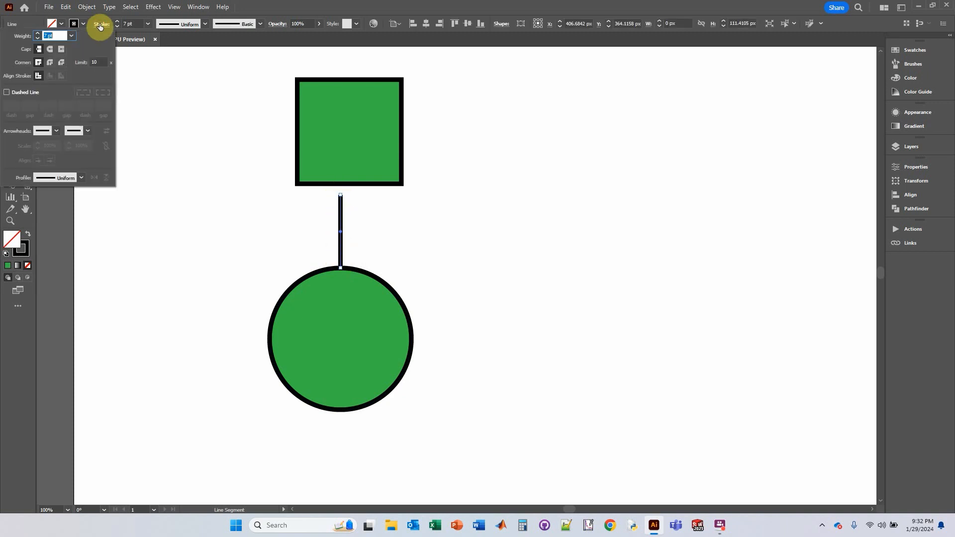
left_click(88, 130)
left_click(34, 179)
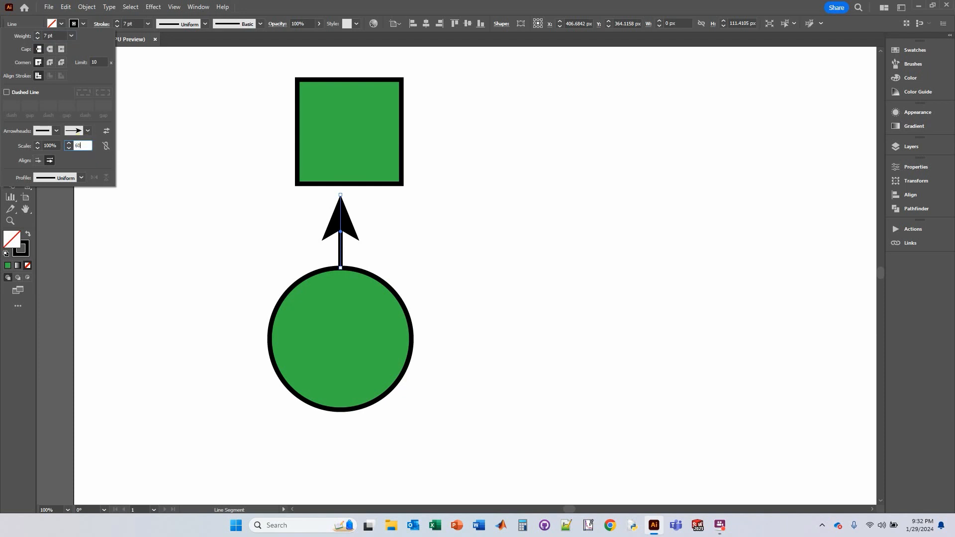
key("Return")
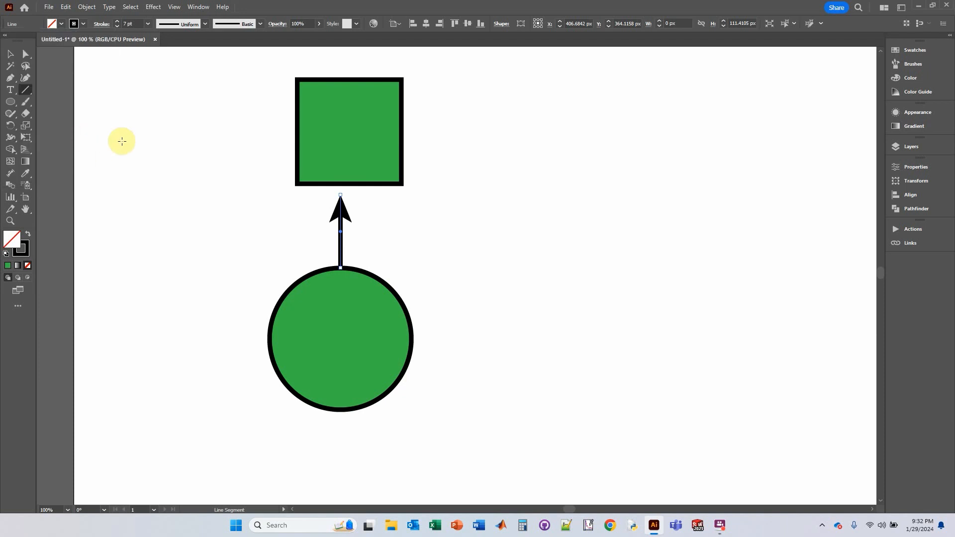
left_click(14, 55)
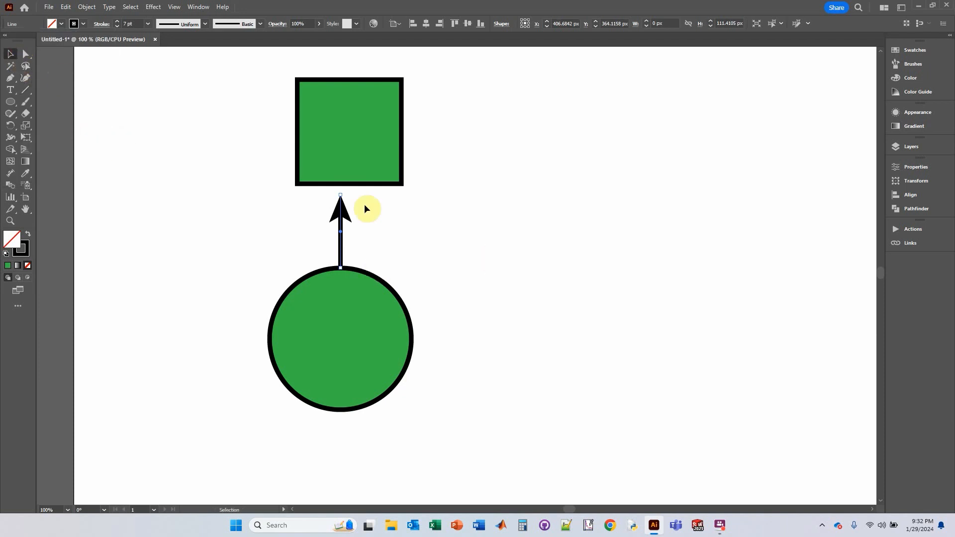
left_click(496, 220)
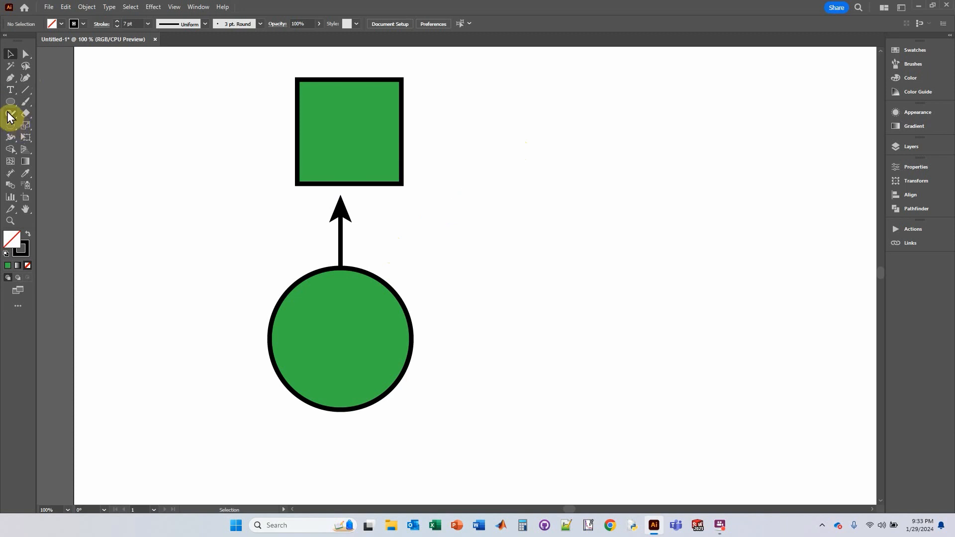
Draw an open wavy freehand path about 280 by 227 px beside the arrow with the Pencil tool, keeping its fidelity toward Smooth.
left_click_drag(13, 114, 42, 127)
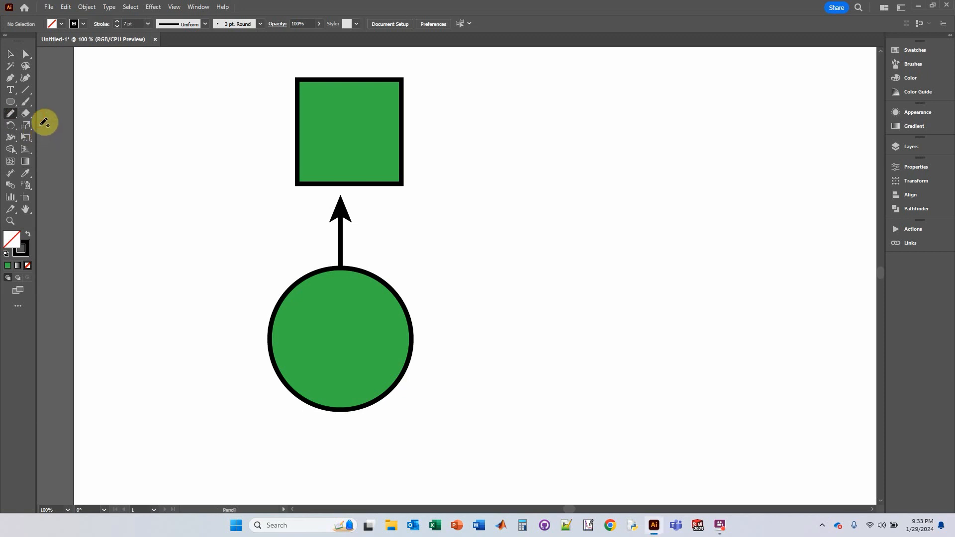
key("Return")
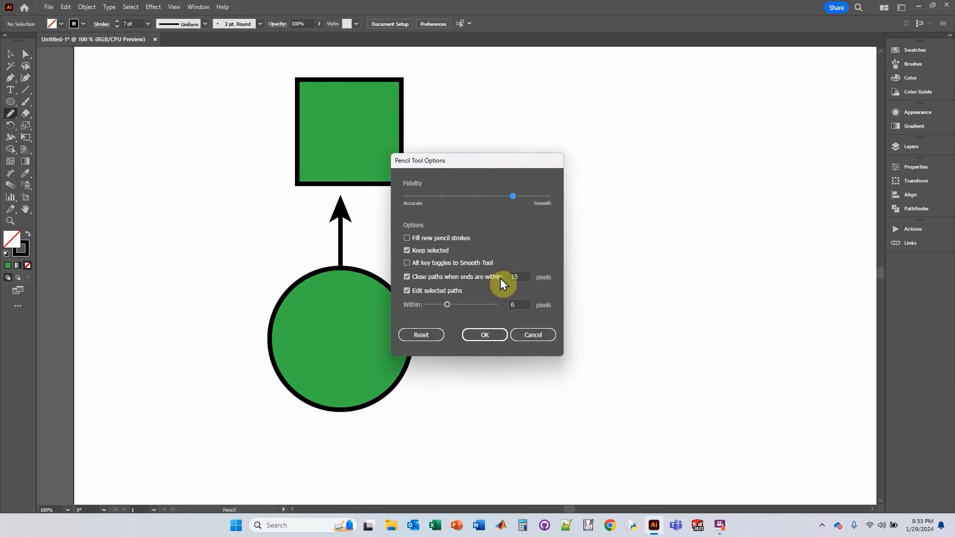
left_click(484, 336)
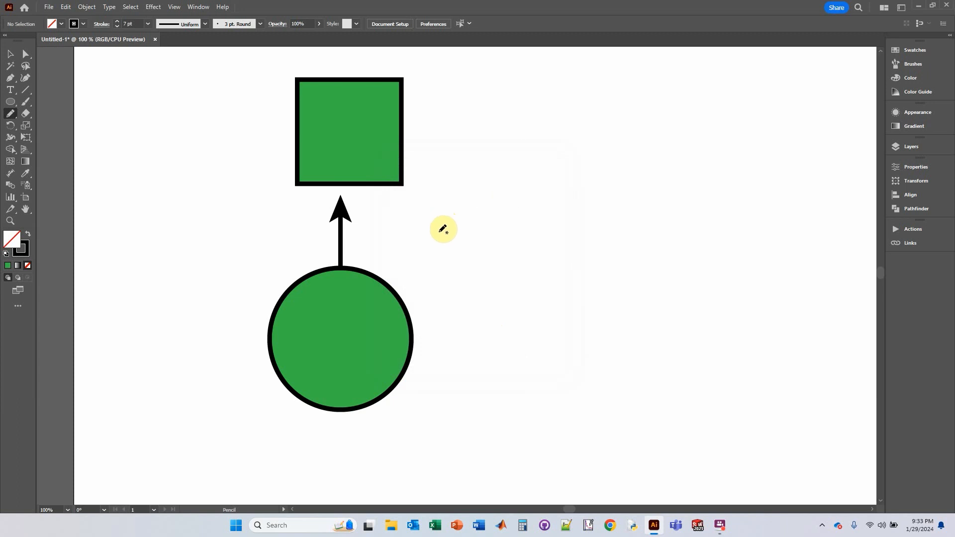
mouse_move(432, 242)
left_mouse_down()
mouse_move(459, 224)
mouse_move(458, 197)
mouse_move(490, 179)
mouse_move(514, 201)
mouse_move(596, 178)
mouse_move(613, 221)
mouse_move(563, 246)
mouse_move(546, 292)
mouse_move(434, 323)
left_mouse_up()
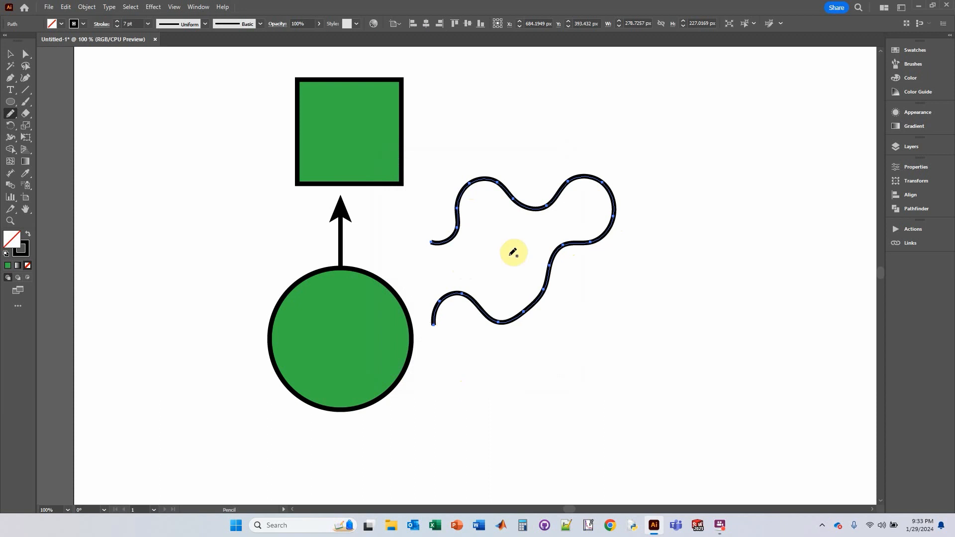
Set the Pencil tool's fidelity to fully Accurate and draw a second wavy path, about 322 by 315 px, around the first.
key("Return")
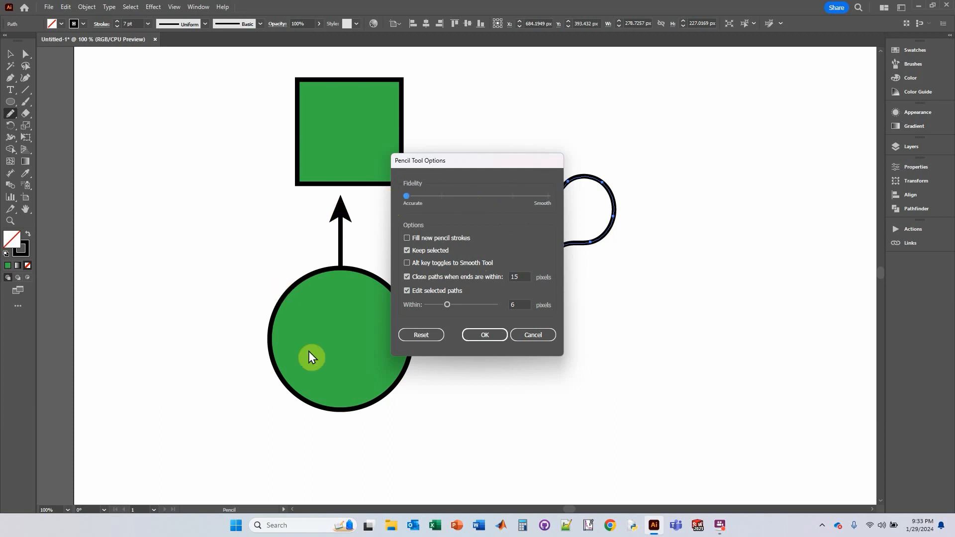
left_click(485, 335)
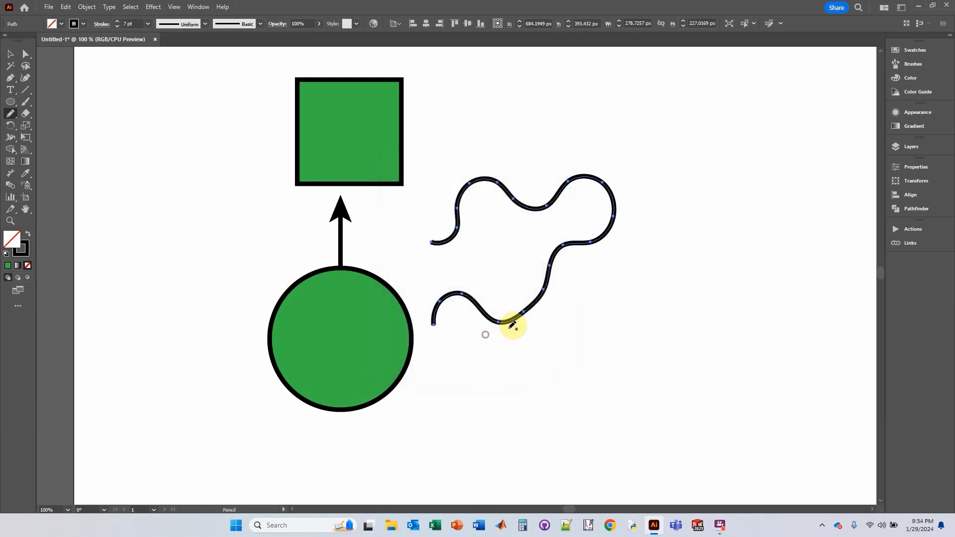
mouse_move(421, 225)
left_mouse_down()
mouse_move(467, 160)
mouse_move(503, 164)
mouse_move(539, 188)
mouse_move(582, 157)
mouse_move(615, 166)
mouse_move(632, 210)
mouse_move(623, 235)
mouse_move(567, 268)
mouse_move(548, 325)
mouse_move(524, 344)
mouse_move(496, 344)
mouse_move(459, 320)
mouse_move(445, 361)
left_mouse_up()
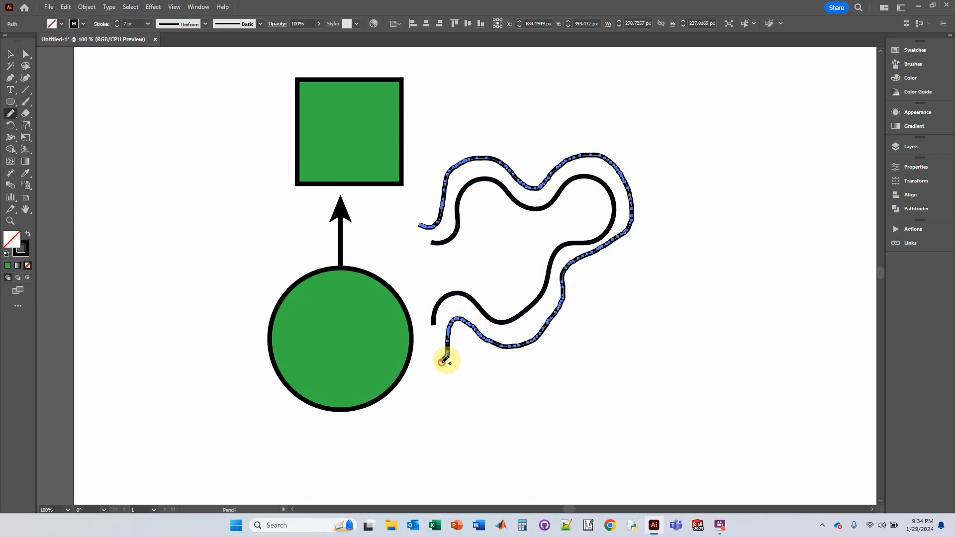
mouse_move(439, 221)
left_mouse_down()
mouse_move(463, 164)
mouse_move(487, 161)
mouse_move(522, 183)
mouse_move(555, 185)
mouse_move(603, 154)
left_mouse_up()
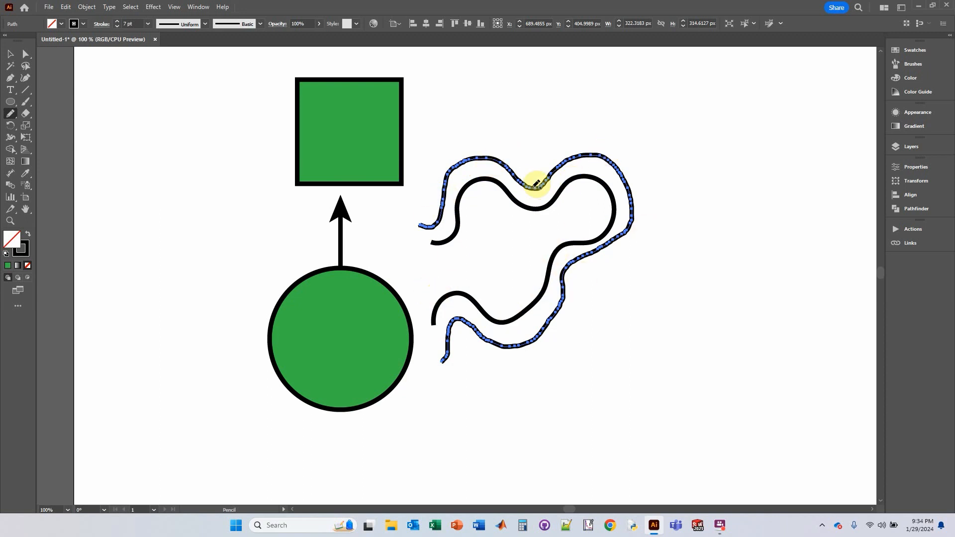
Smooth the upper and outermost stretches of the outer wavy path with the Smooth tool.
left_click(11, 116)
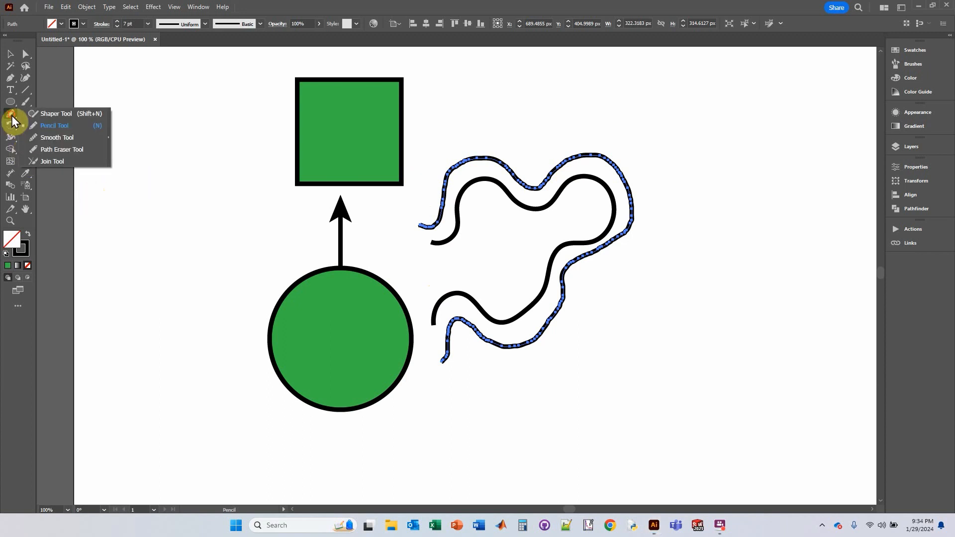
left_click(49, 137)
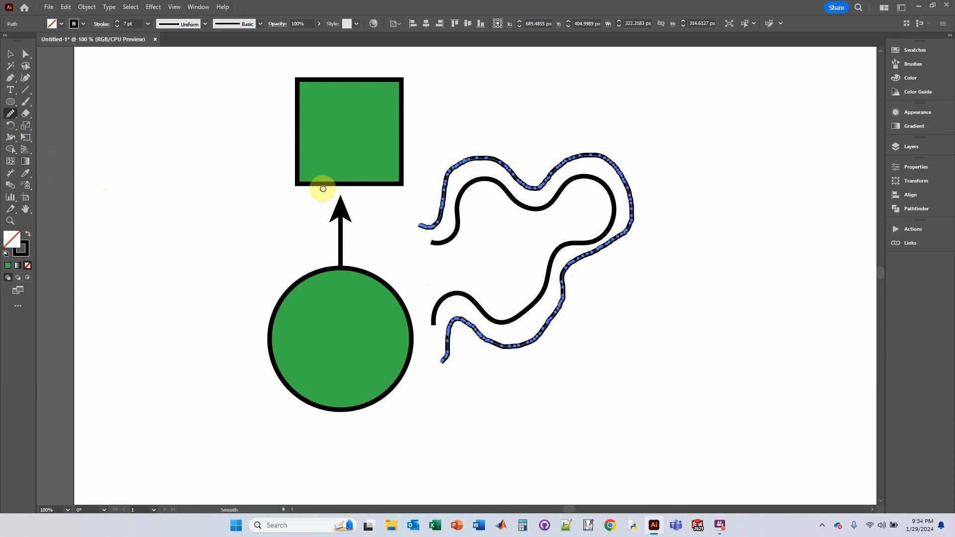
mouse_move(428, 215)
left_mouse_down()
mouse_move(459, 164)
mouse_move(437, 187)
mouse_move(503, 177)
mouse_move(531, 187)
mouse_move(518, 183)
mouse_move(571, 155)
mouse_move(557, 164)
mouse_move(631, 198)
mouse_move(618, 254)
mouse_move(520, 326)
left_mouse_up()
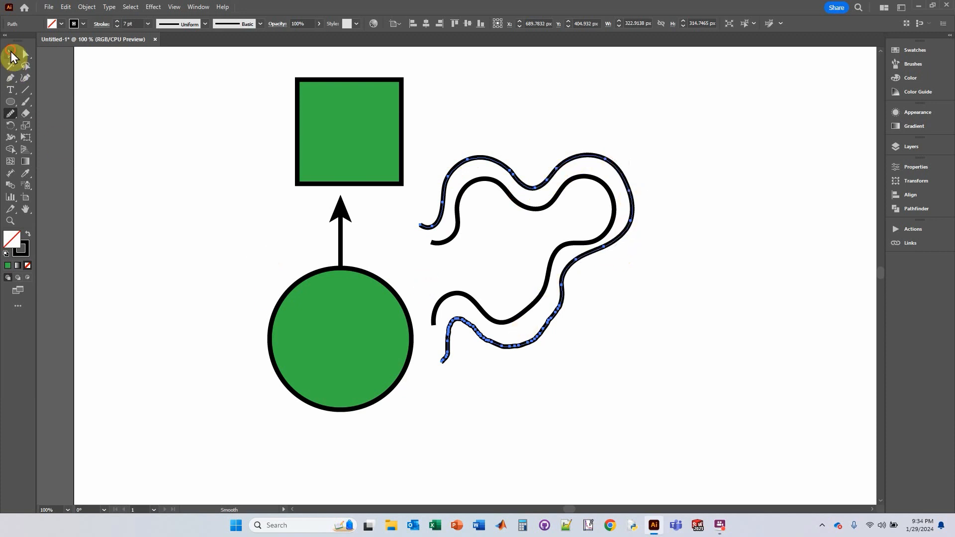
Deselect the outer wavy path and draw a zigzag of straight Pen tool segments around the outer side of the wavy paths.
left_click(11, 57)
left_click(107, 149)
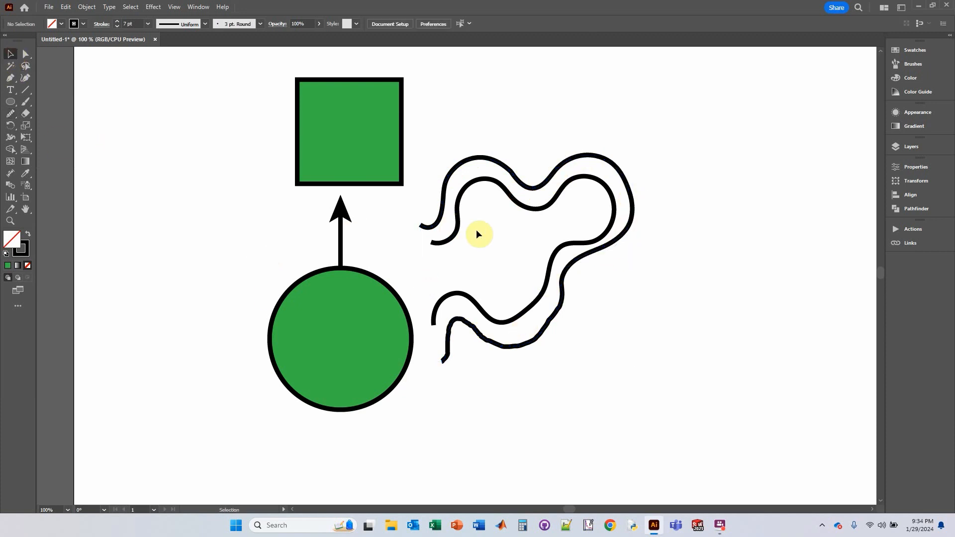
left_click(10, 79)
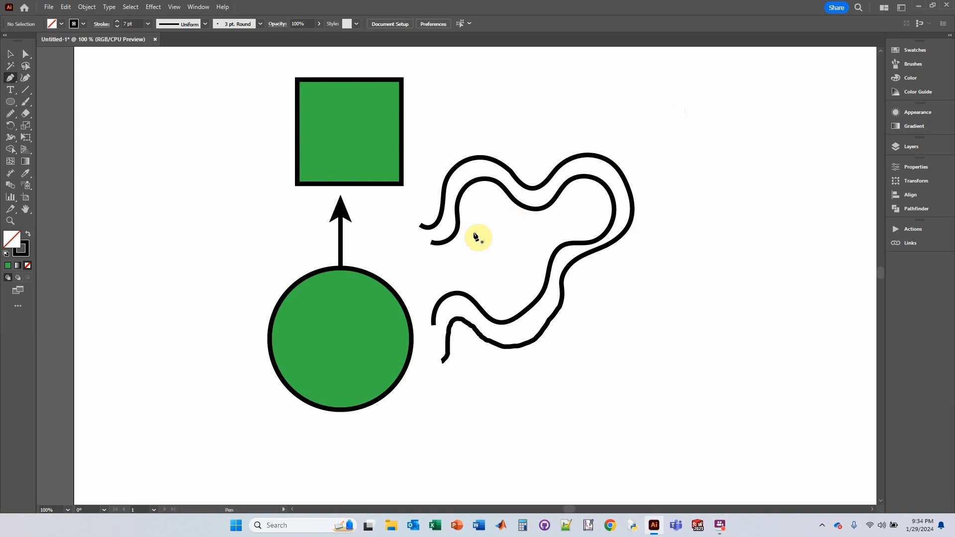
left_click(634, 120)
left_click(678, 65)
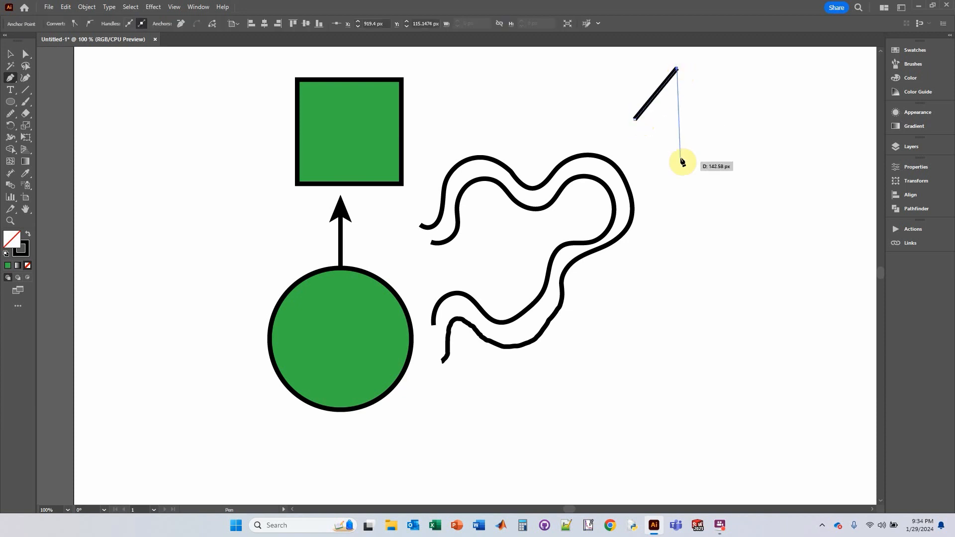
left_click(679, 162)
left_click(733, 139)
left_click(694, 206)
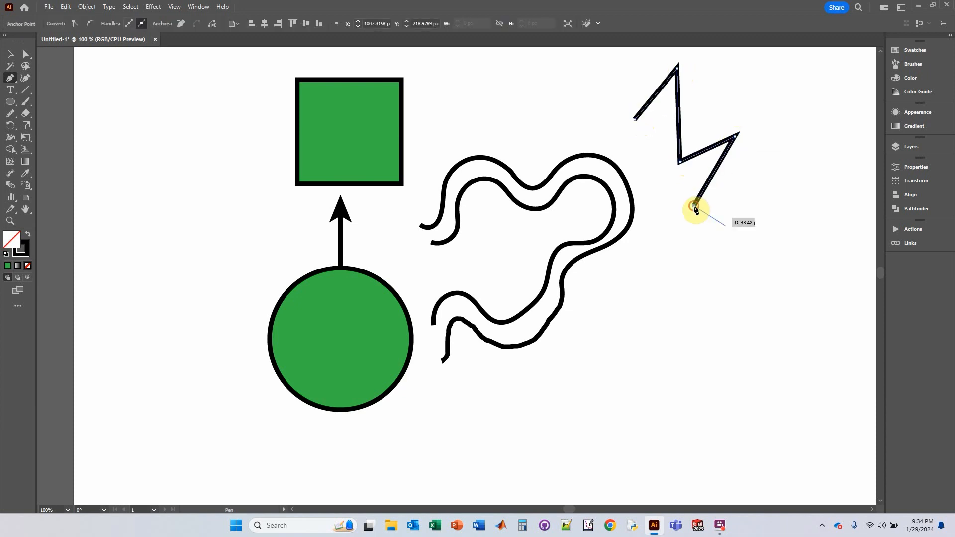
left_click(756, 246)
left_click(645, 271)
left_click(711, 329)
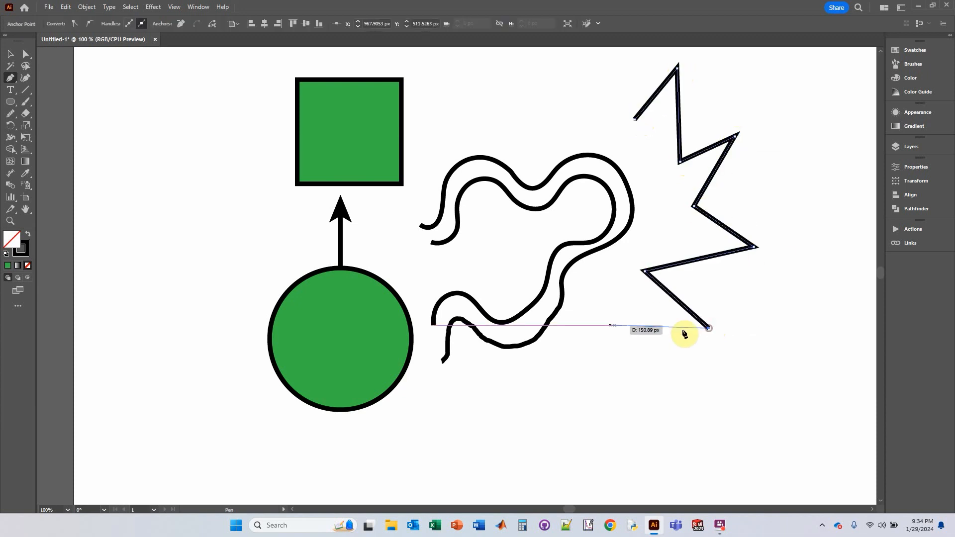
left_click(611, 326)
left_click(614, 436)
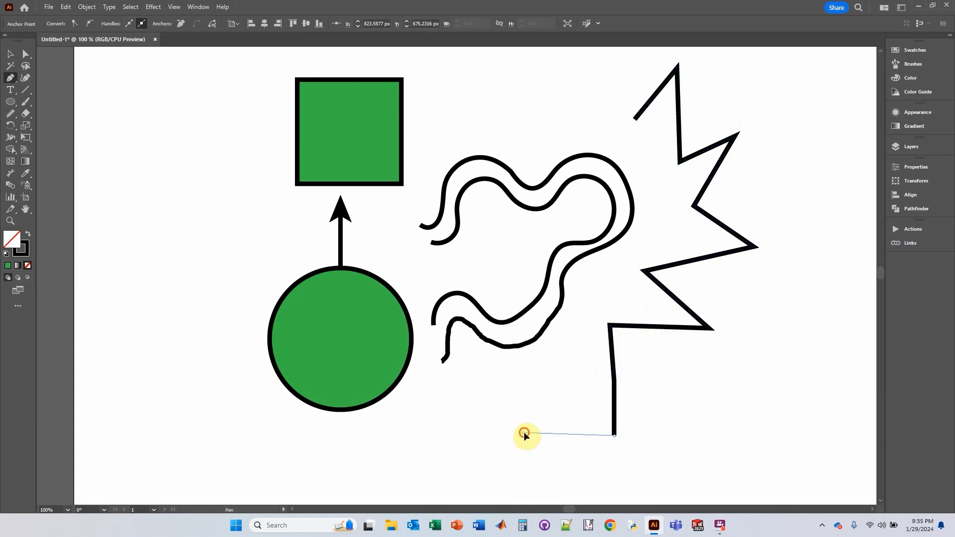
Continue the Pen path from the zigzag's lower end with smooth curved segments winding up between the zigzag and the wavy paths.
left_click_drag(523, 432, 503, 397)
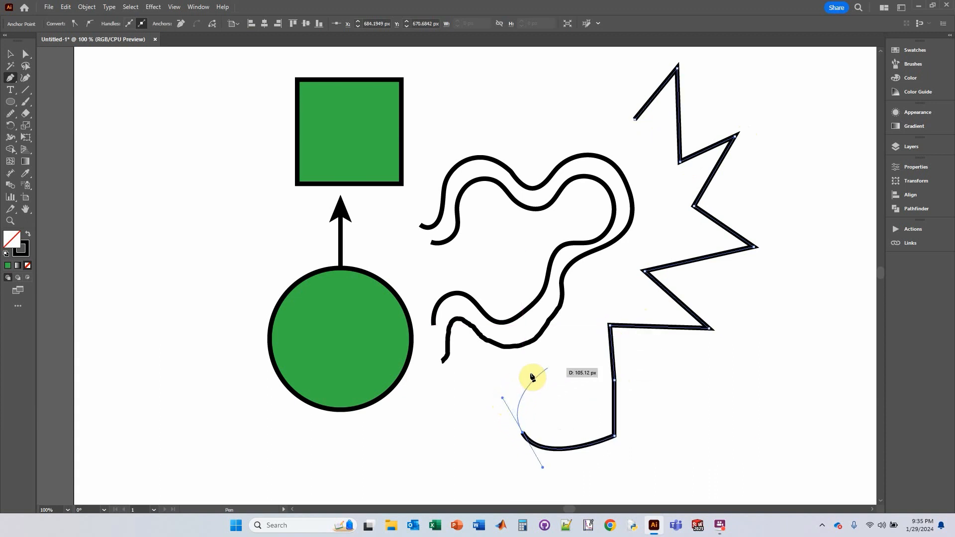
left_click_drag(567, 370, 586, 345)
left_click_drag(586, 345, 586, 336)
left_click_drag(598, 290, 626, 297)
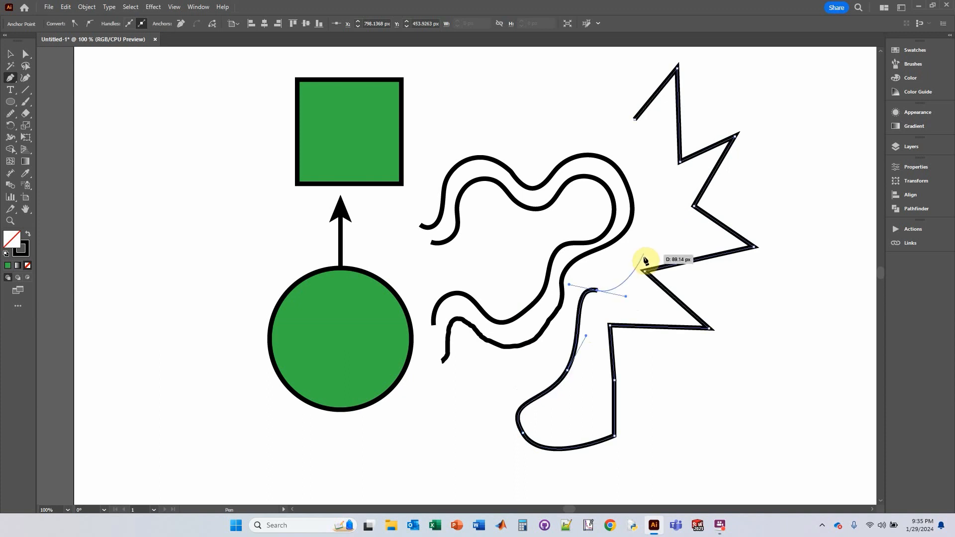
left_click_drag(644, 251, 649, 228)
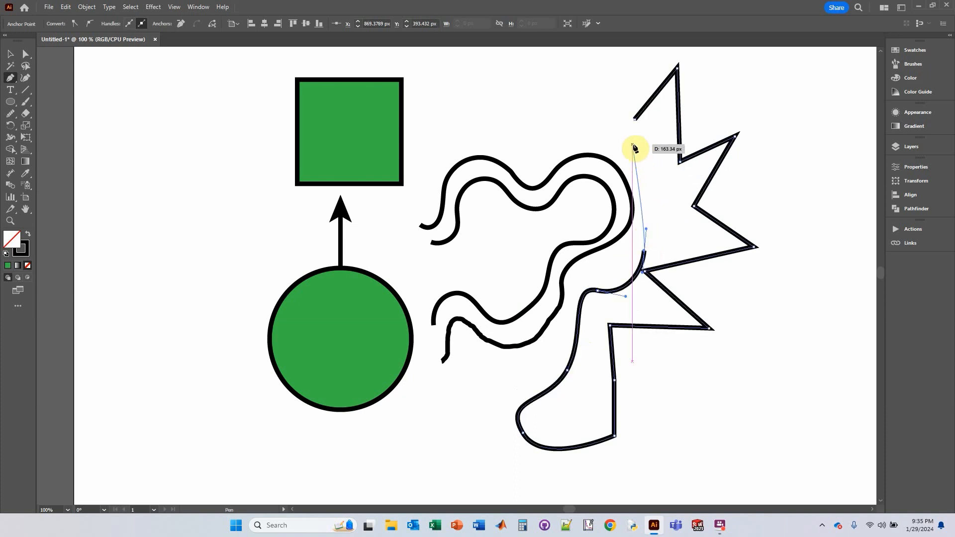
left_click_drag(626, 132, 588, 111)
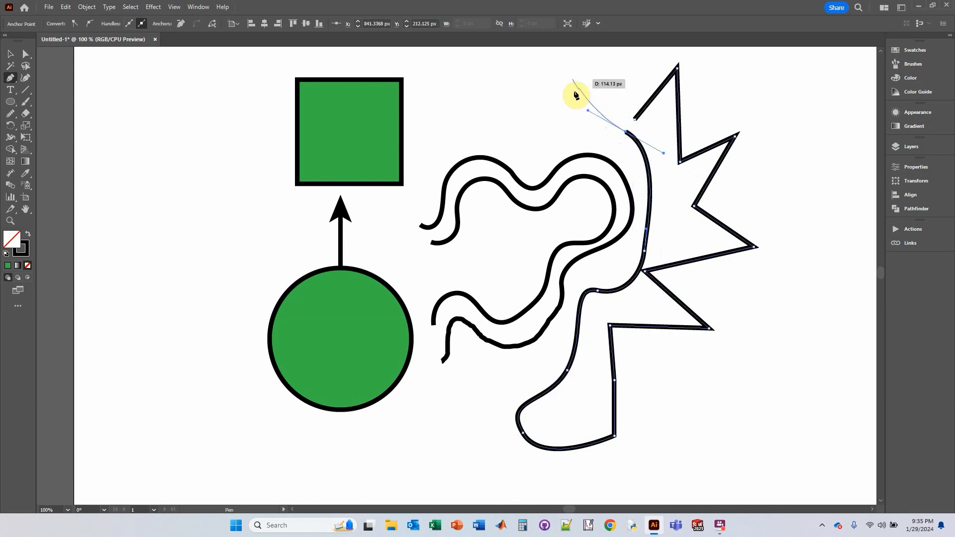
Finish the Pen path with an inward spiral above the wavy paths, about 360 by 589 px overall, and deselect it.
left_click_drag(553, 65, 551, 62)
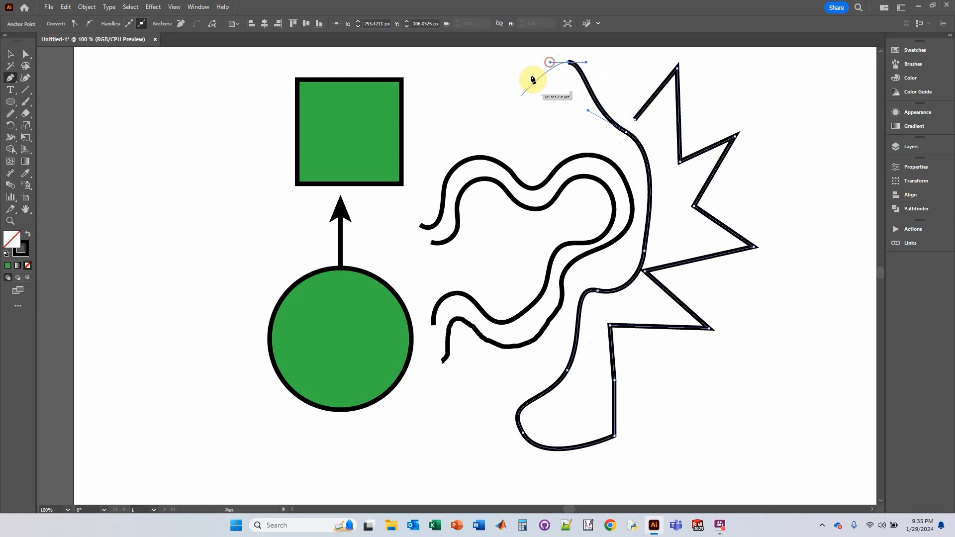
left_click_drag(525, 102, 580, 111)
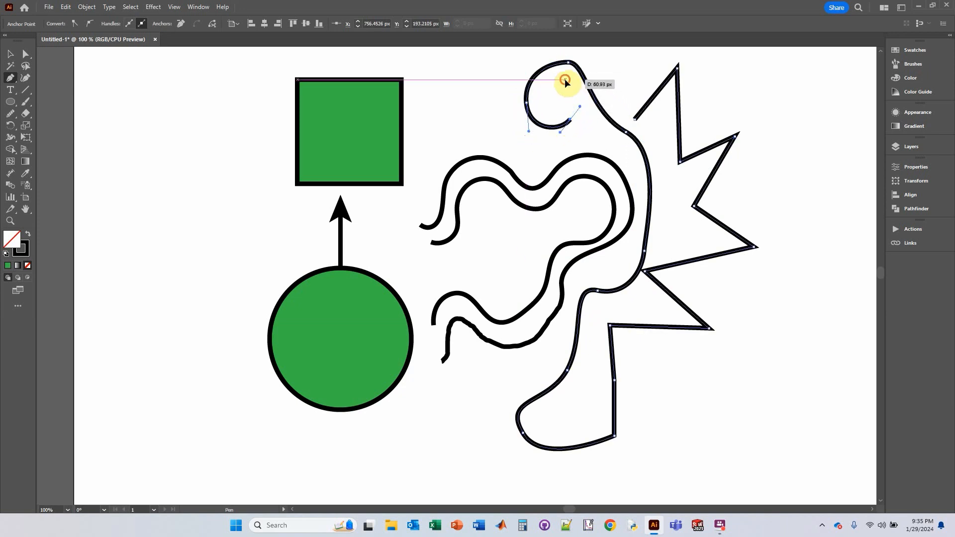
left_click_drag(564, 80, 553, 75)
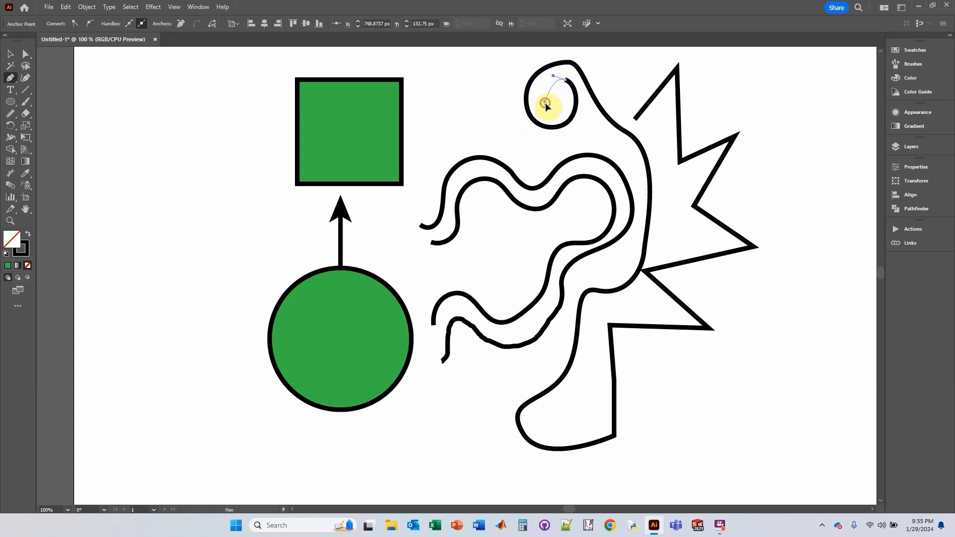
left_click_drag(547, 120, 574, 153)
key("v")
left_click(179, 103)
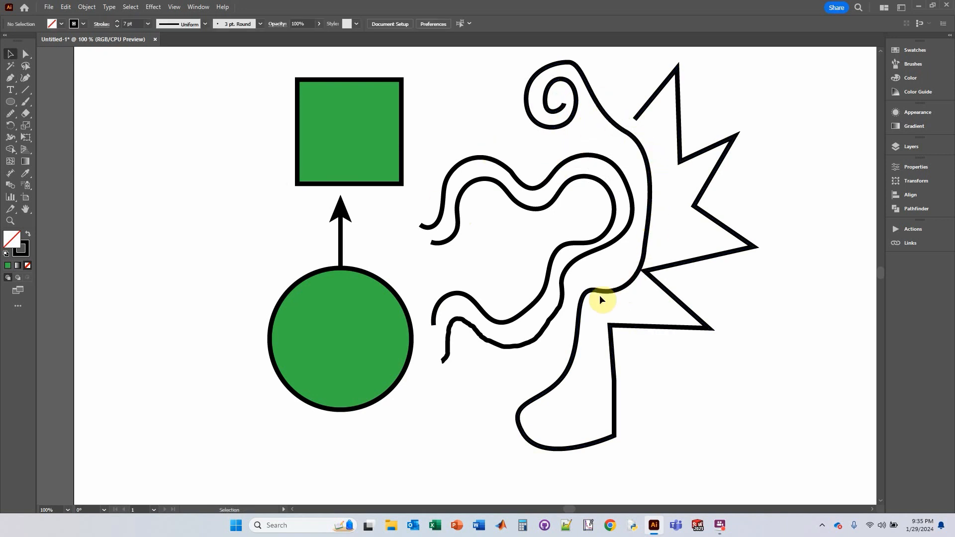
Use Direct Selection to shift the curved stretch's anchor point near the zigzag's start and adjust its direction handles.
left_click(26, 53)
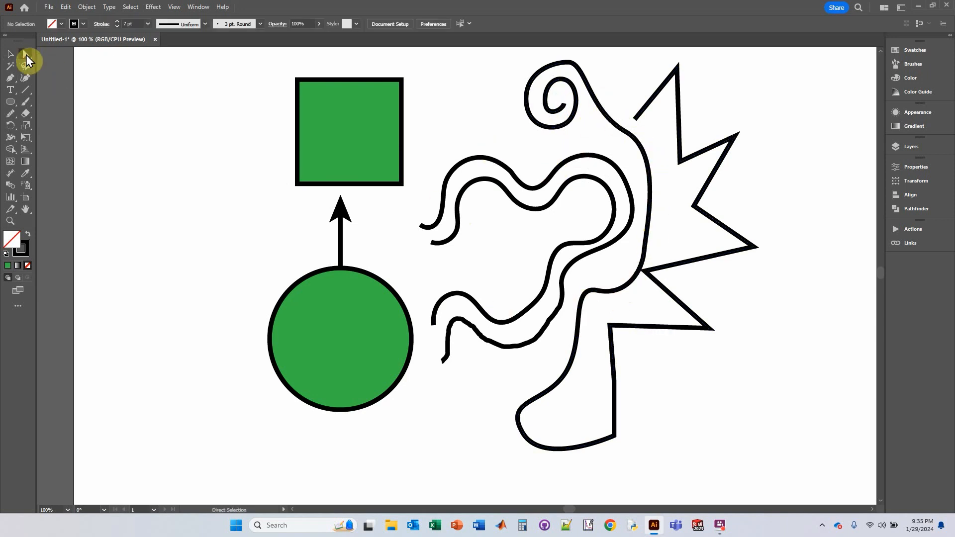
left_click(644, 154)
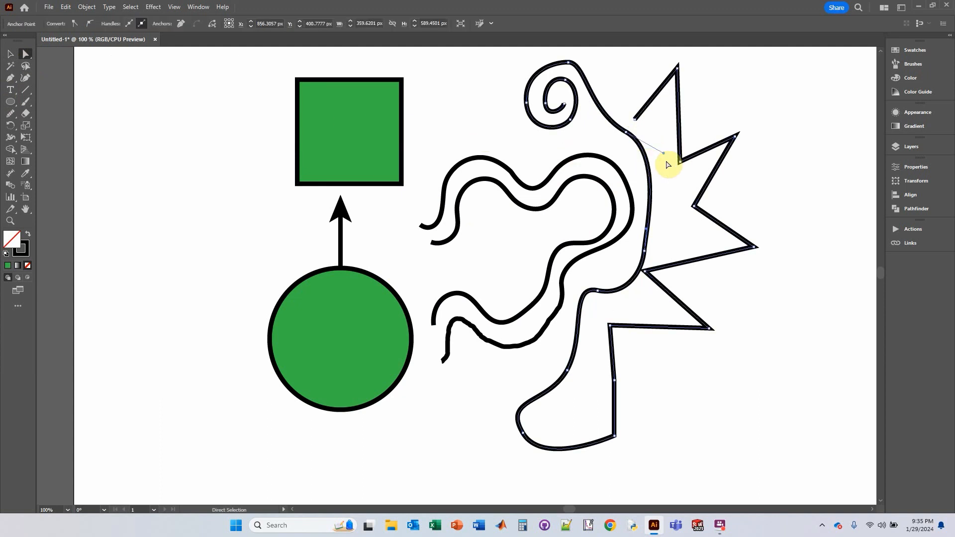
left_click(627, 133)
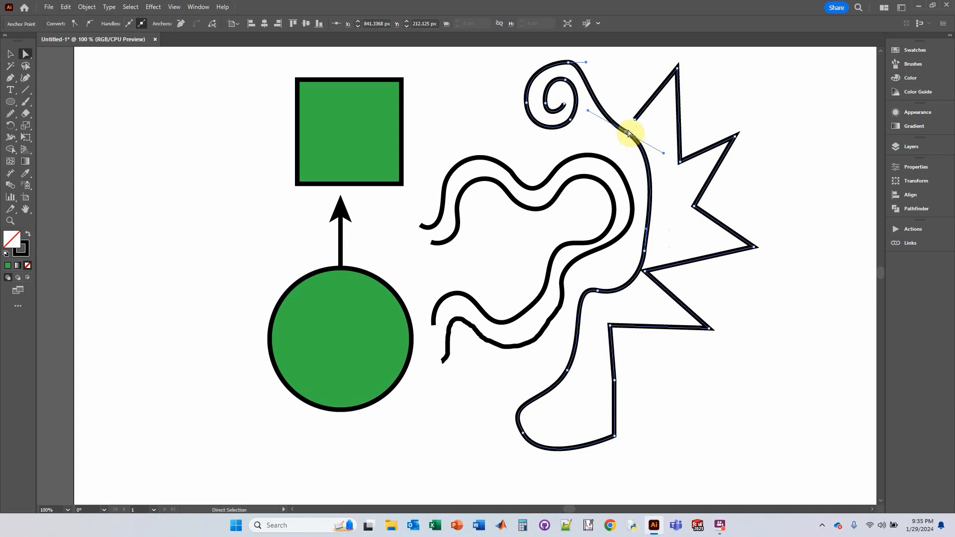
mouse_move(627, 130)
left_mouse_down()
mouse_move(639, 145)
mouse_move(617, 148)
mouse_move(646, 163)
mouse_move(611, 141)
mouse_move(630, 140)
mouse_move(629, 154)
mouse_move(635, 144)
left_mouse_up()
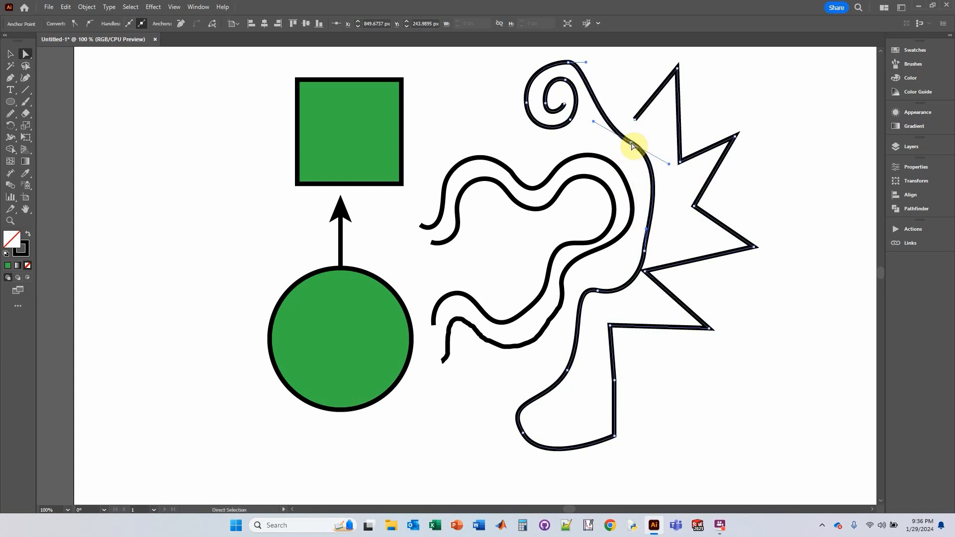
left_click_drag(592, 122, 597, 167)
left_click_drag(666, 117, 674, 165)
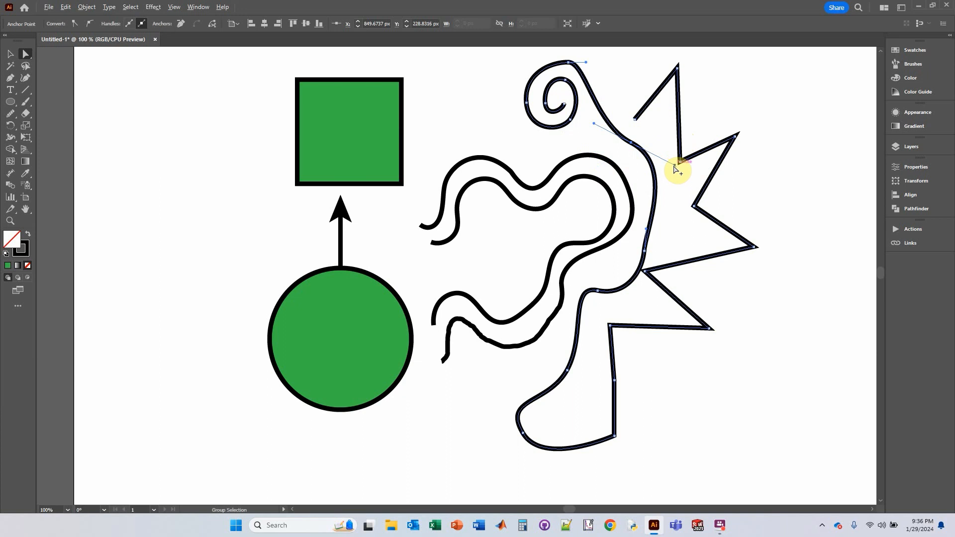
Pivot the anchor point's lower direction handle independently of the opposite handle to turn the anchor into a corner.
left_click_drag(674, 167, 673, 157)
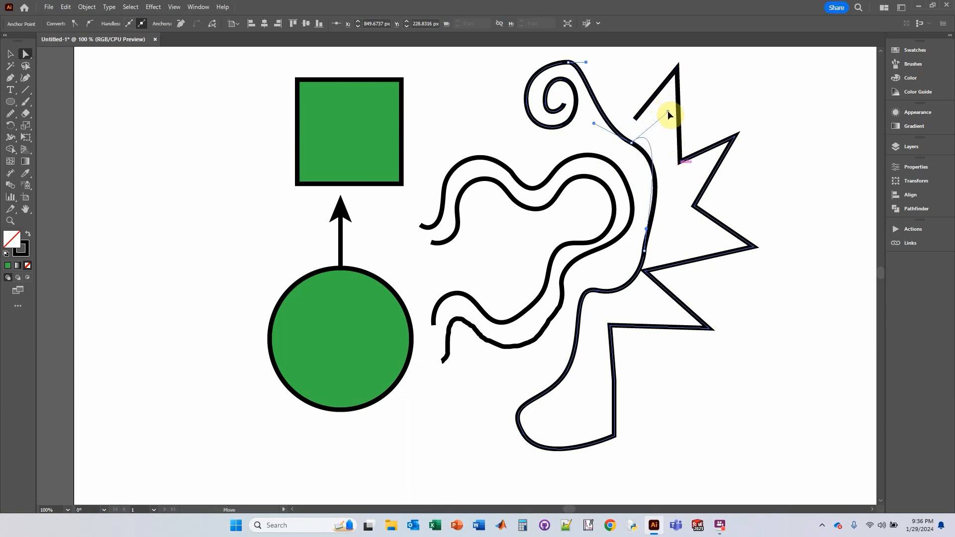
left_click_drag(668, 112, 667, 113)
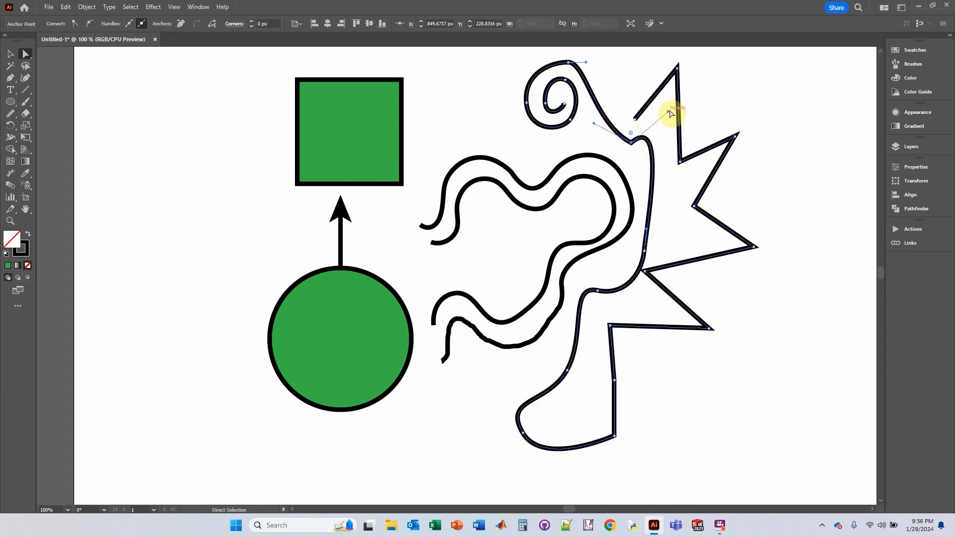
left_click_drag(668, 112, 604, 156)
Convert the adjusted anchor point to a smooth point and deselect the path.
key("ctrl+z")
key("ctrl+z")
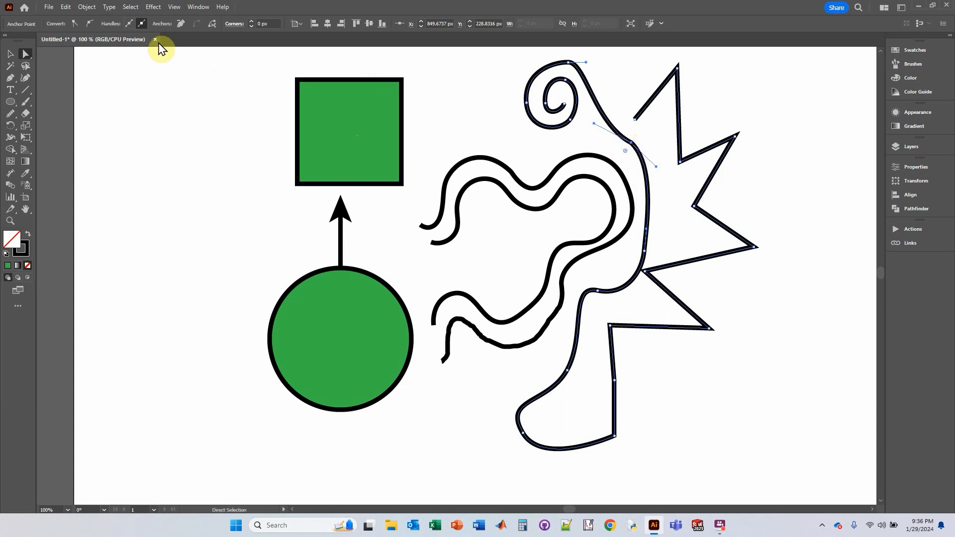
left_click(91, 25)
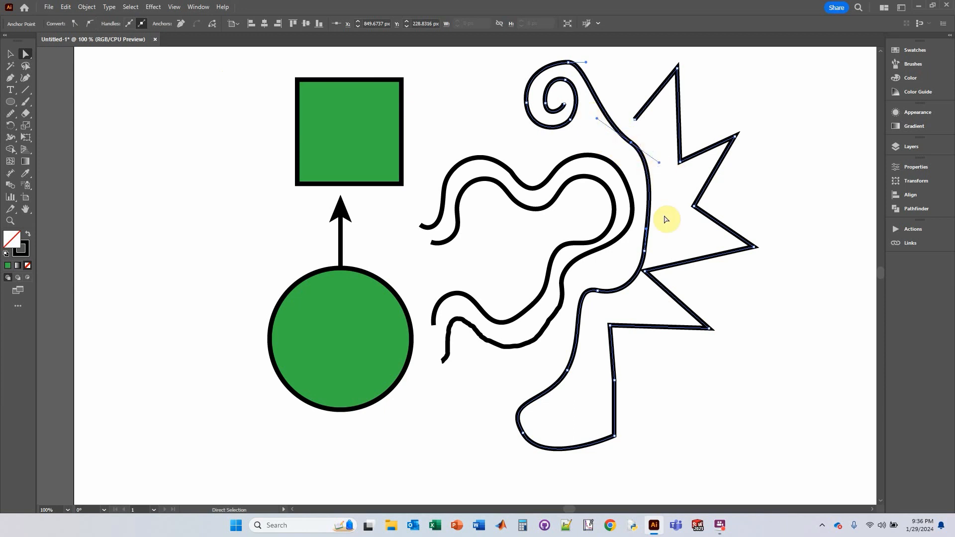
left_click(668, 194)
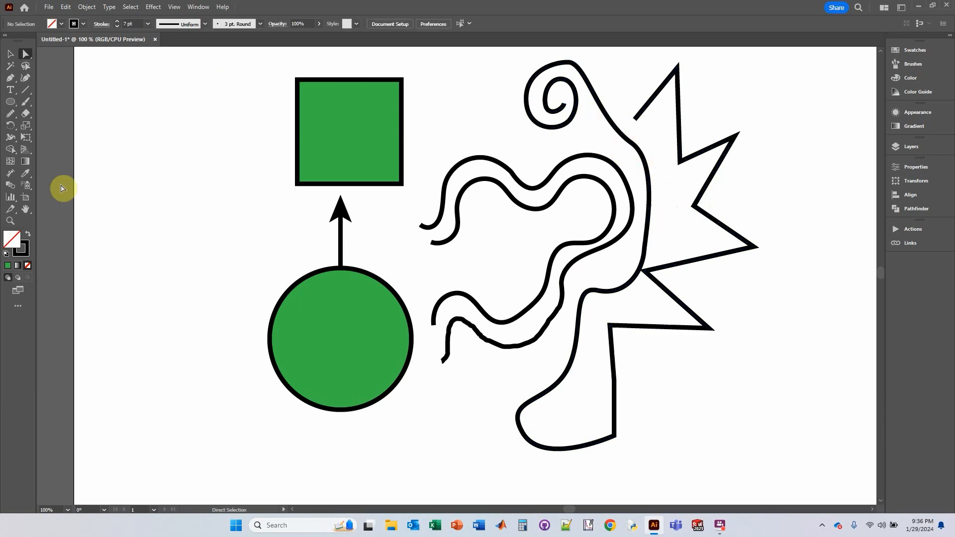
Place a point text object beside the arrow with the Type tool and set its font size to 36 pt.
left_click(10, 91)
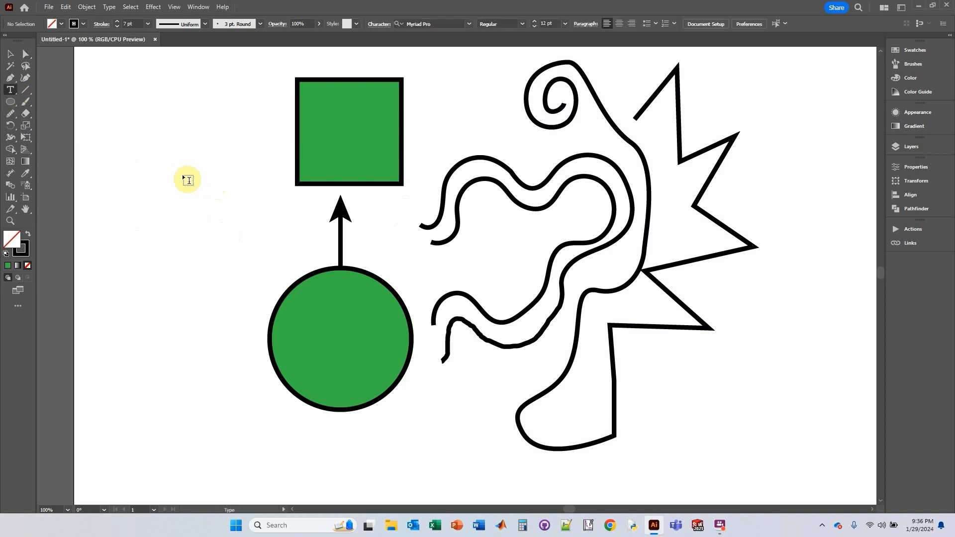
left_click(198, 201)
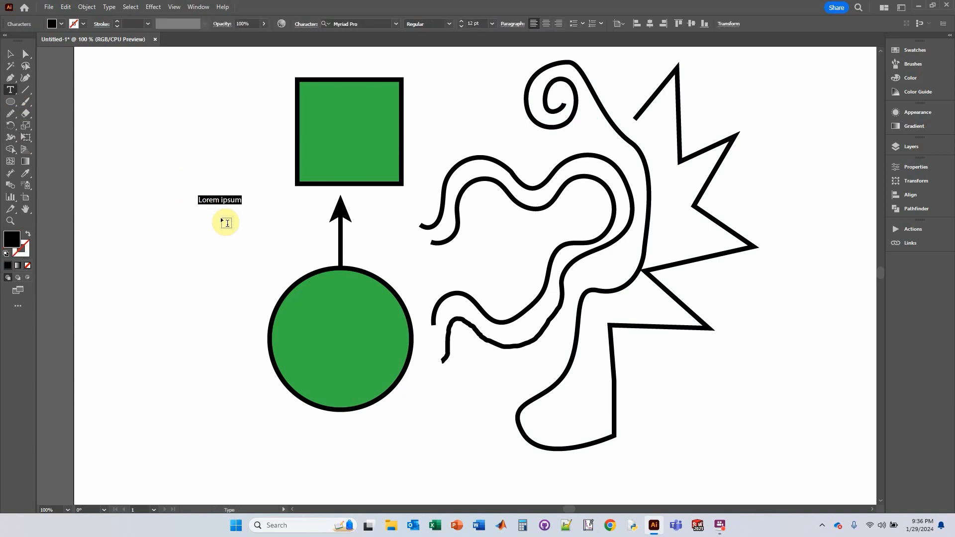
left_click(492, 24)
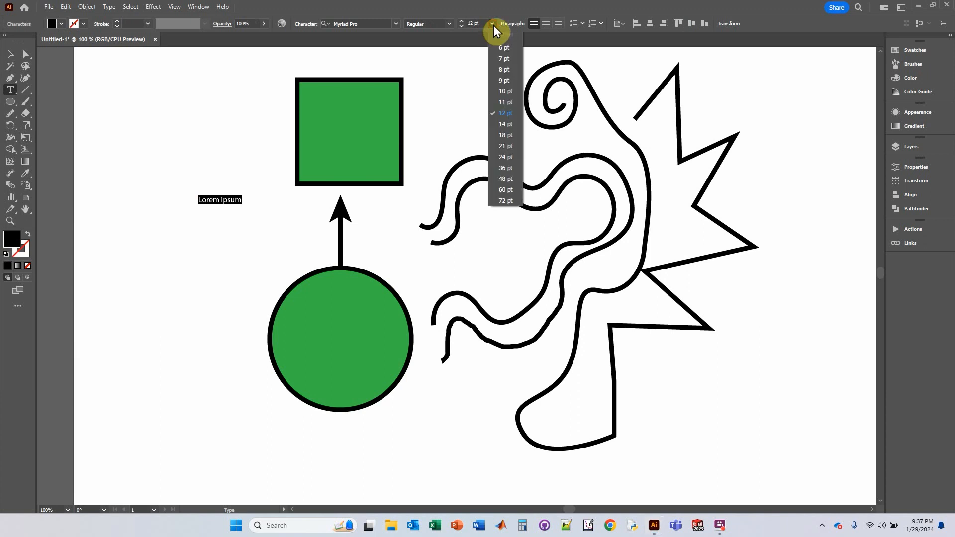
left_click(505, 168)
Replace the placeholder text with "This allows text" and finish text editing.
left_click(271, 201)
double_click(271, 199)
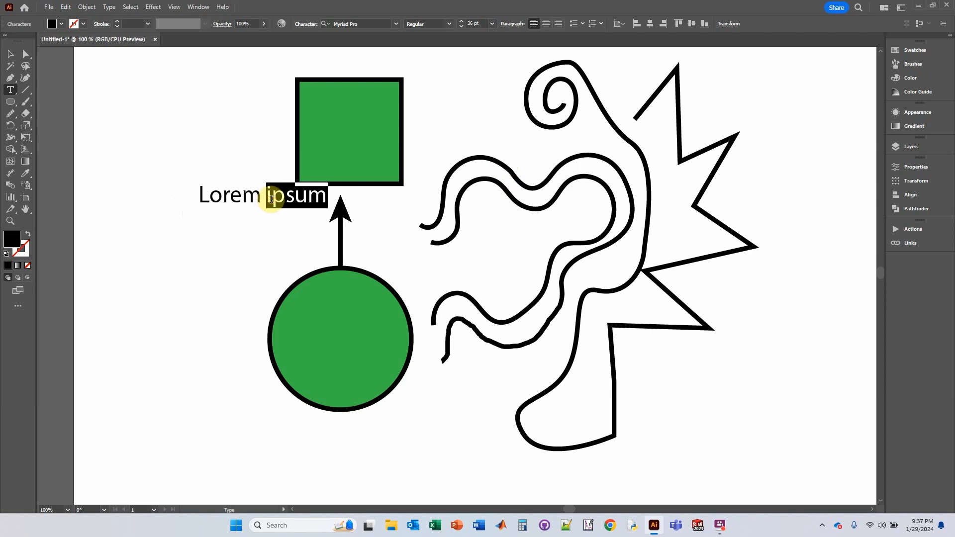
left_click(273, 197)
left_click_drag(327, 197, 201, 198)
type("This allows text")
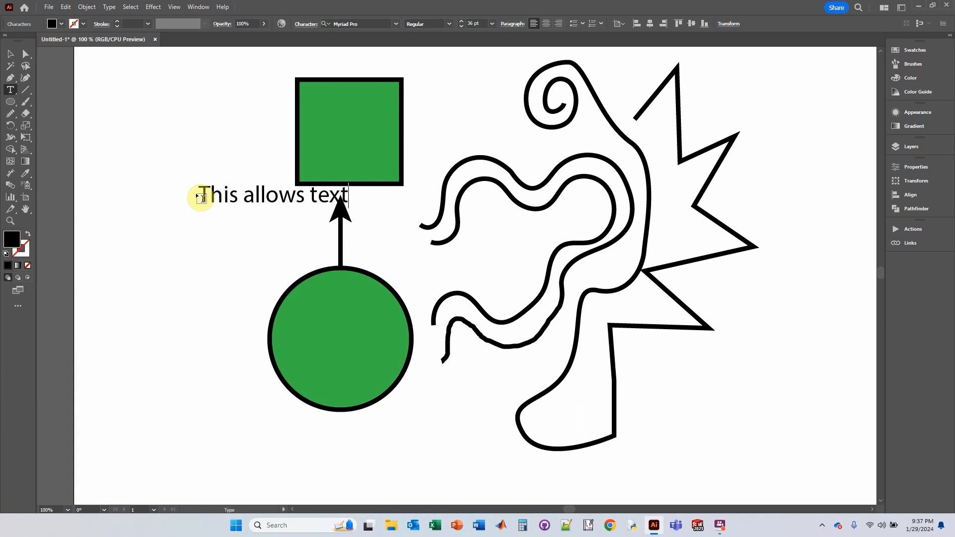
key("Escape")
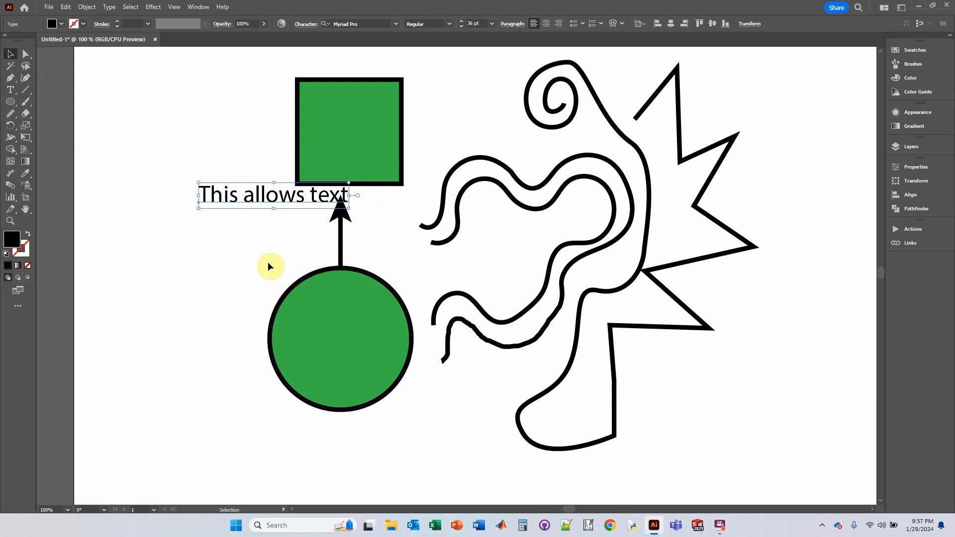
Select the circle and arrow together and nudge them down about 49 px, clear of the text.
left_click_drag(411, 390, 412, 390)
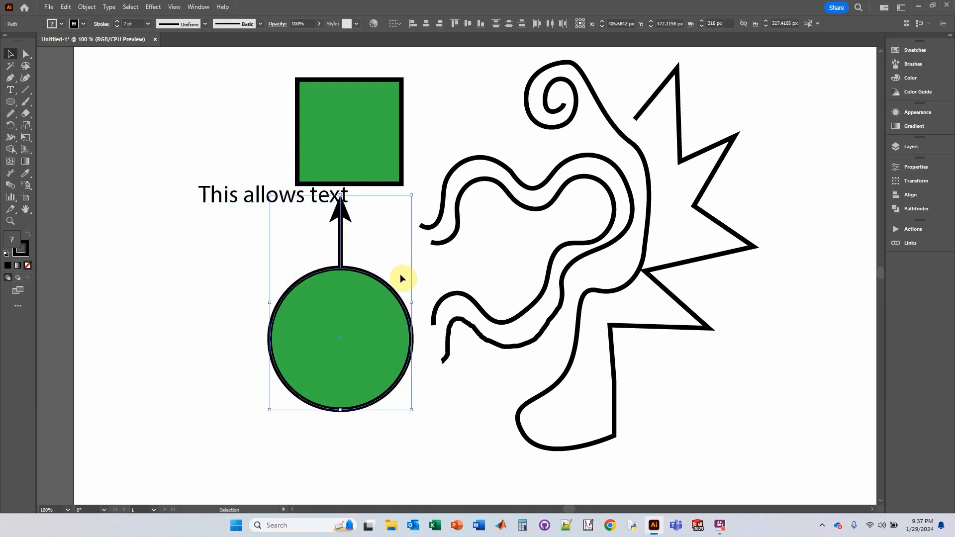
key("Down")
key("Down")
key("Down")
key("Down")
key("Down")
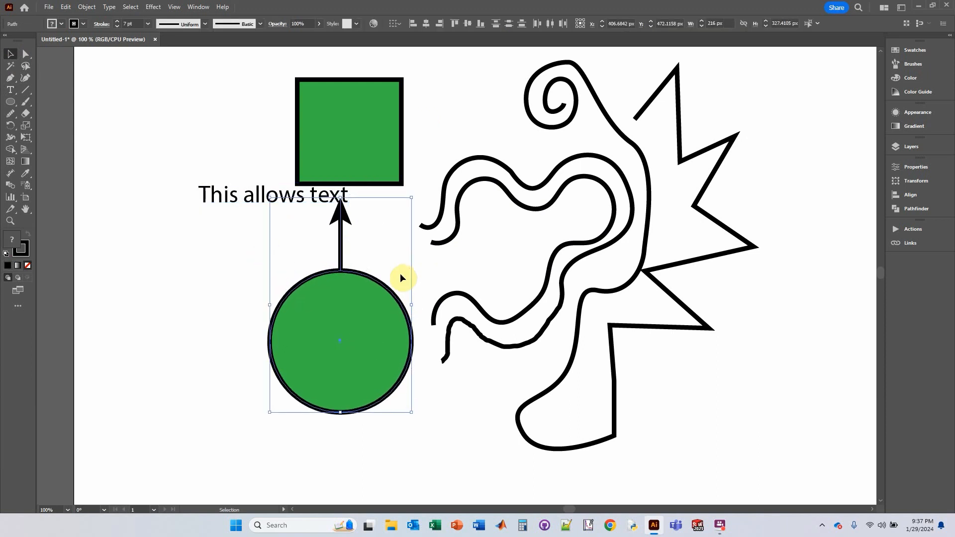
key("Down")
key("Down")
key("Down")
key("Down")
key("Down")
key("Down")
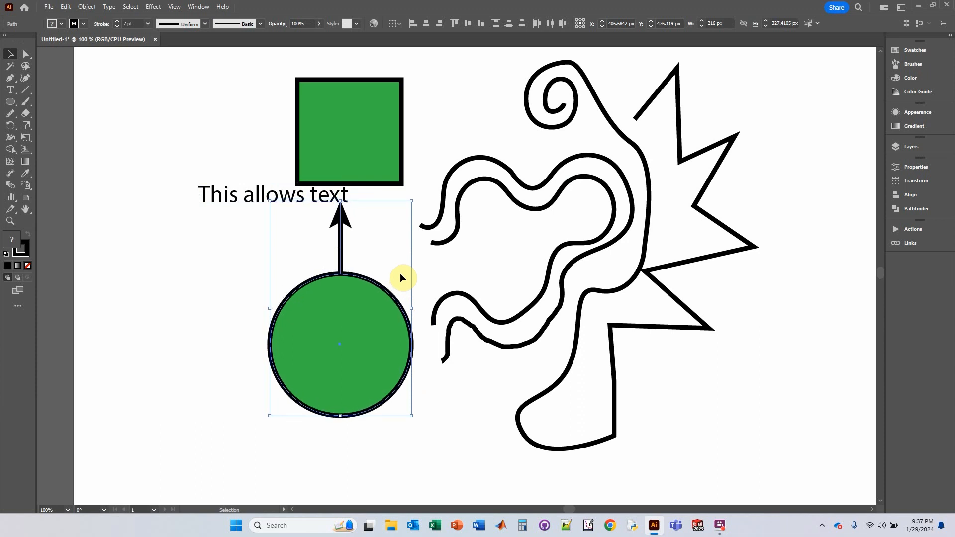
key("Down")
key("Down")
key("Down")
key("Down")
key("Down")
key("Down")
key("Down")
key("Down")
key("Down")
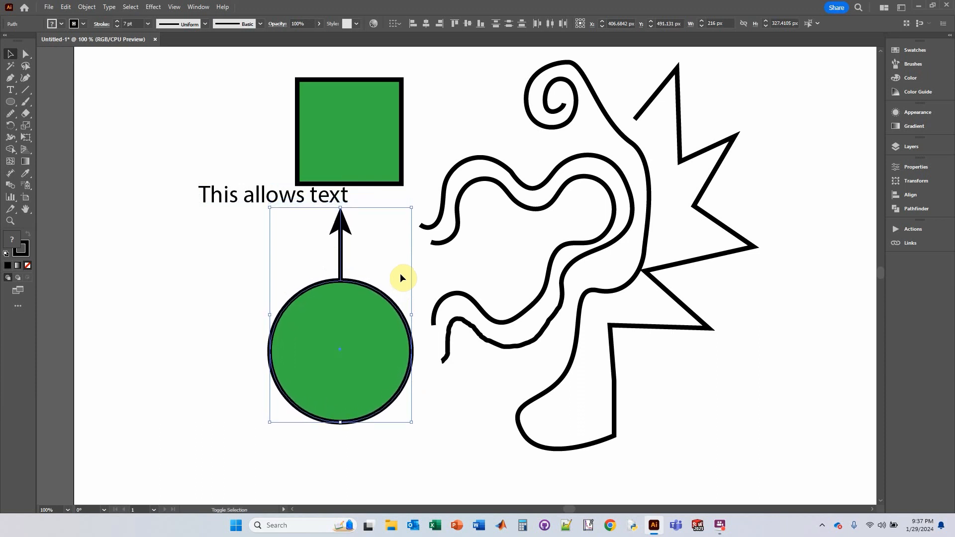
key("Down")
key("Down")
key("Down")
key("Down")
key("Down")
key("Down")
key("Down")
key("Down")
key("Down")
key("Down")
key("Down")
key("Down")
key("Down")
key("Down")
key("Down")
key("Down")
key("Down")
key("Down")
key("Down")
key("Down")
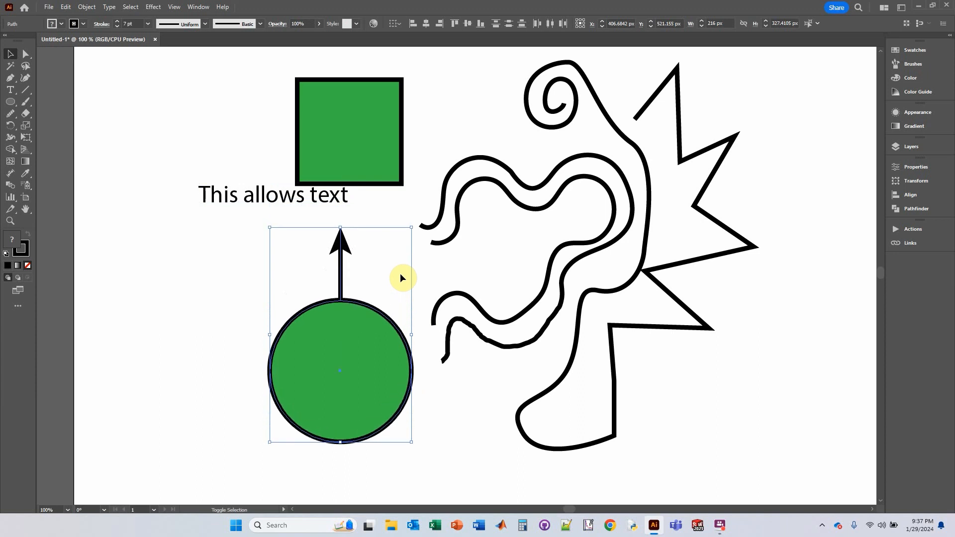
Move the text "This allows text" into the gap between the square and the arrowhead and set its paragraph alignment to center.
left_click(249, 233)
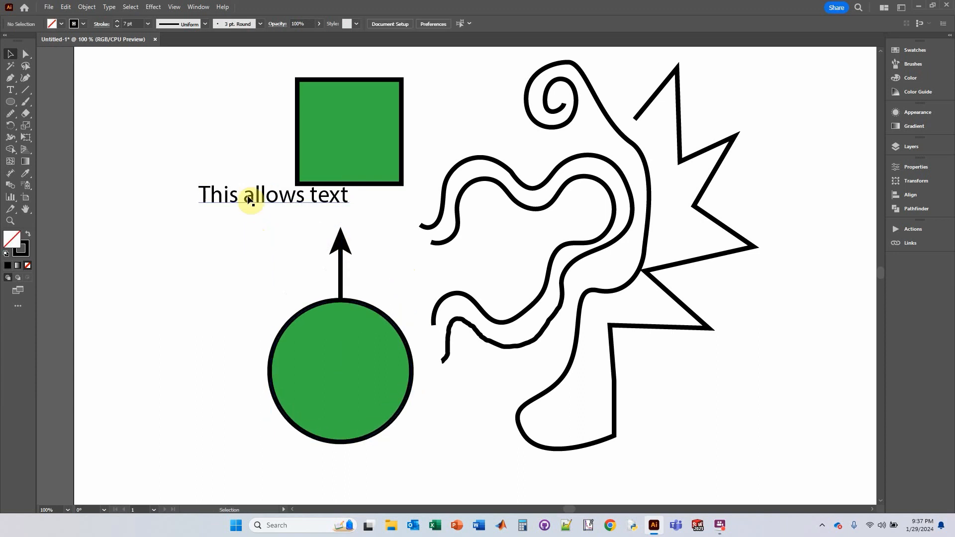
left_click_drag(277, 197, 318, 215)
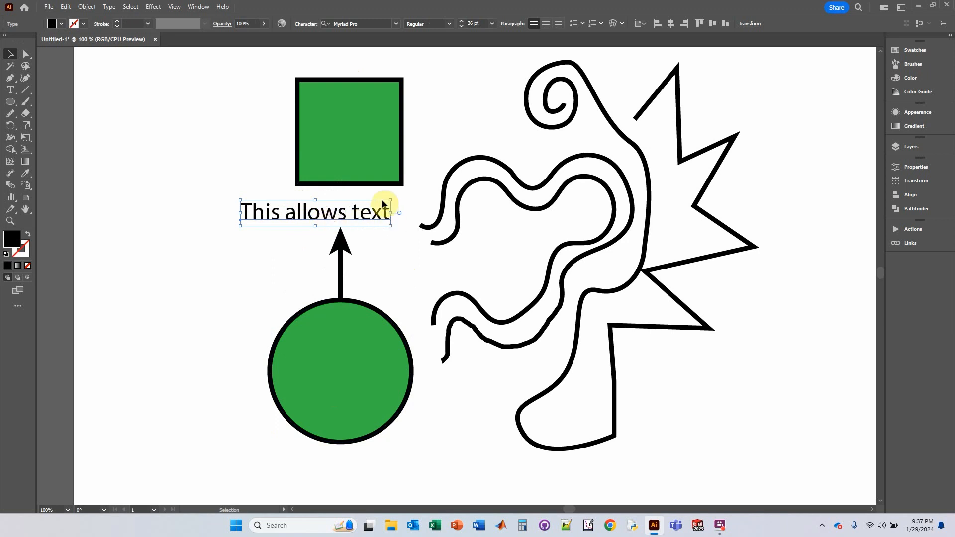
left_click(547, 23)
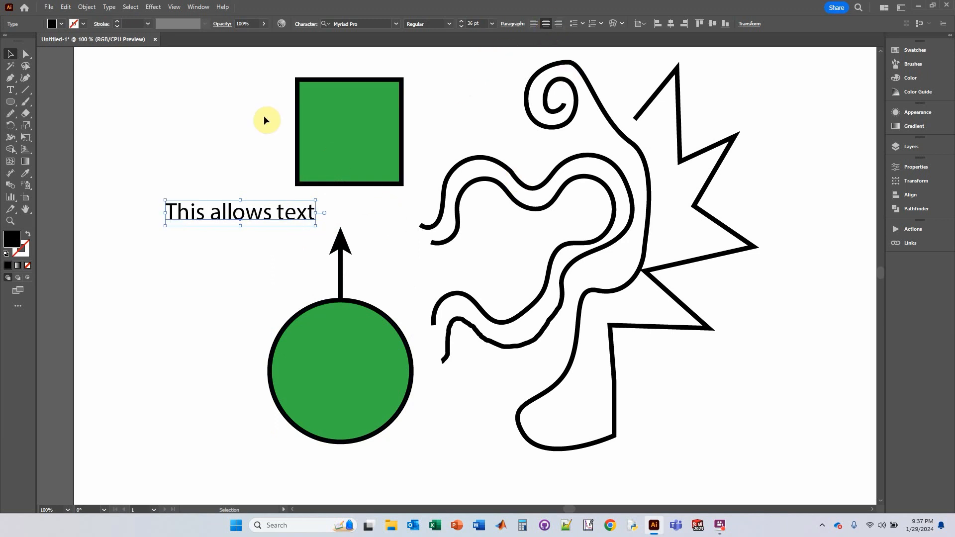
Align the square, text, arrow and circle on their horizontal centers, show the Align options and deselect everything.
left_click(173, 99)
left_click_drag(174, 87, 405, 441)
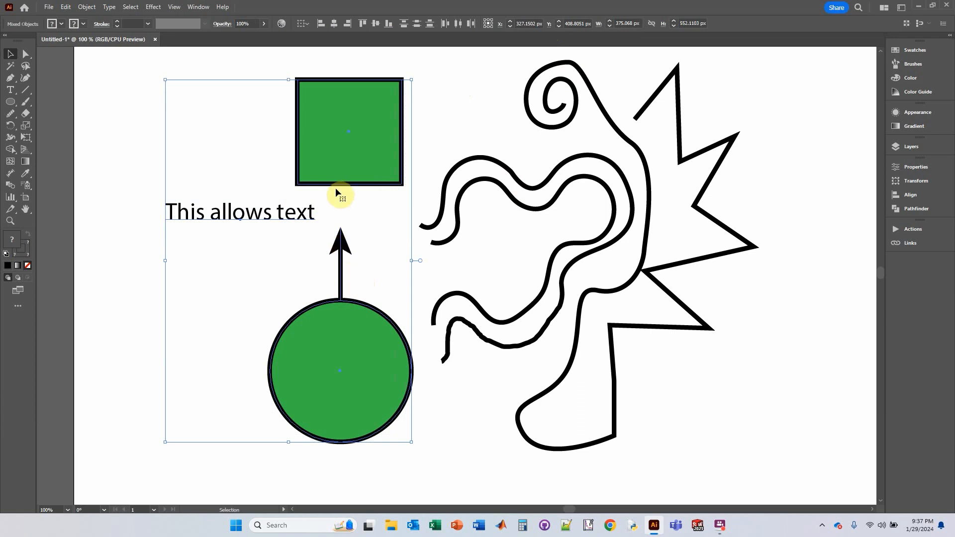
left_click(333, 23)
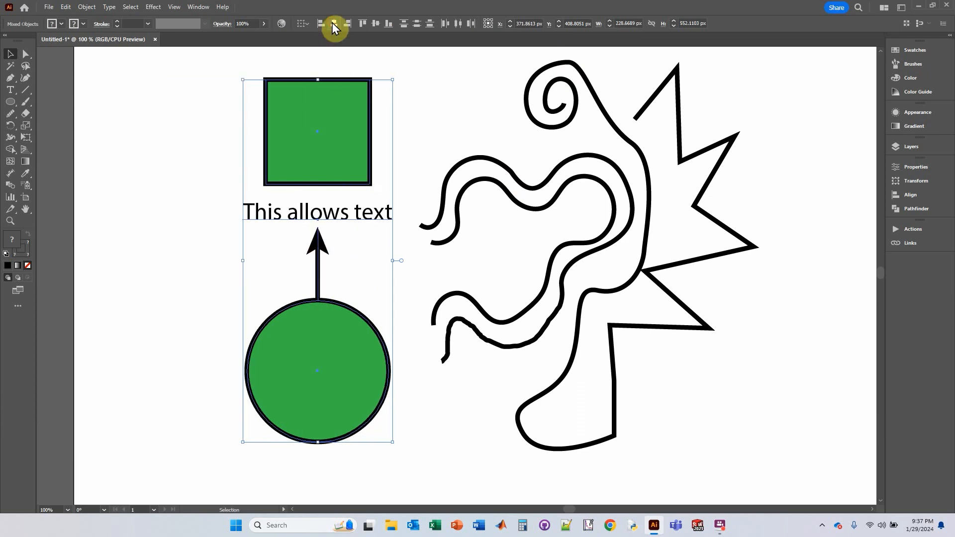
left_click(909, 196)
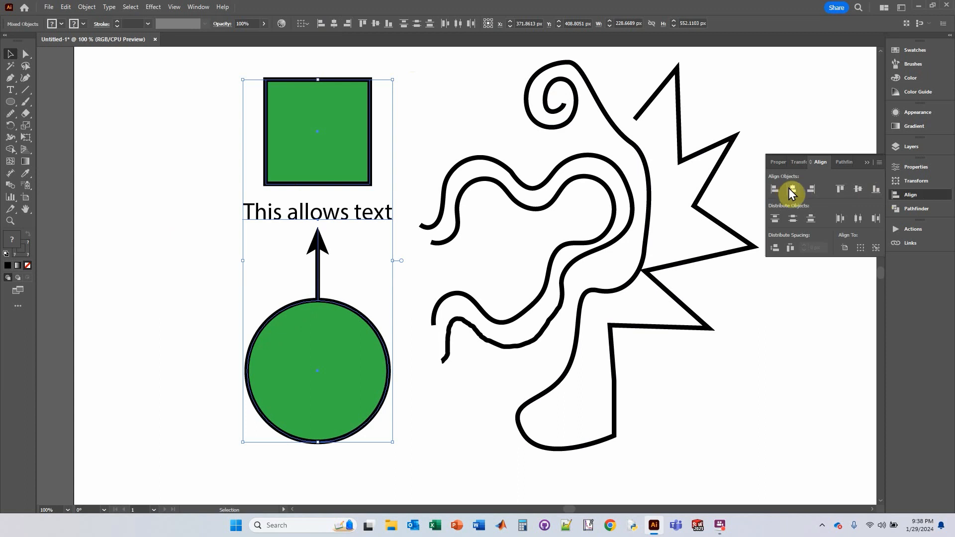
left_click(141, 232)
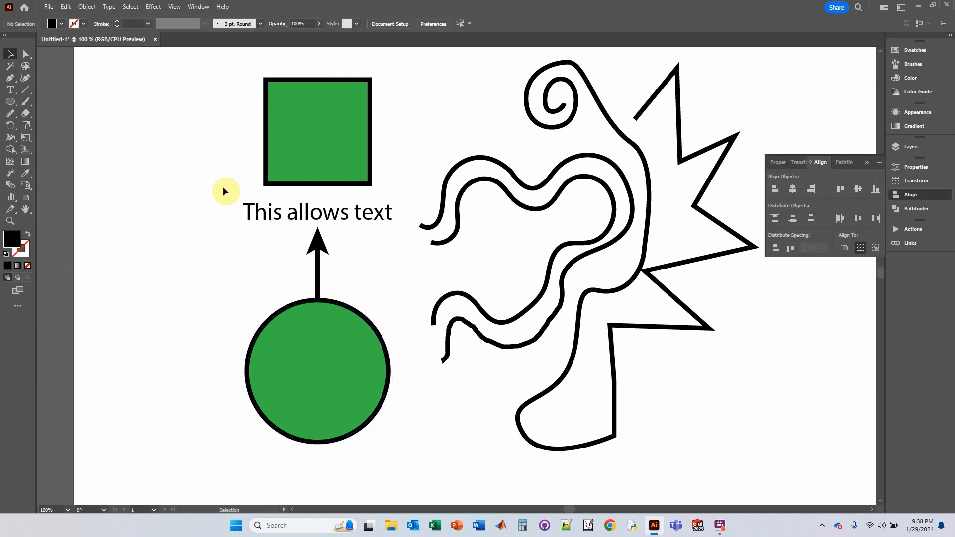
Left-align the text's paragraph and realign the square, text, arrow and circle on their horizontal centers.
left_click(311, 217)
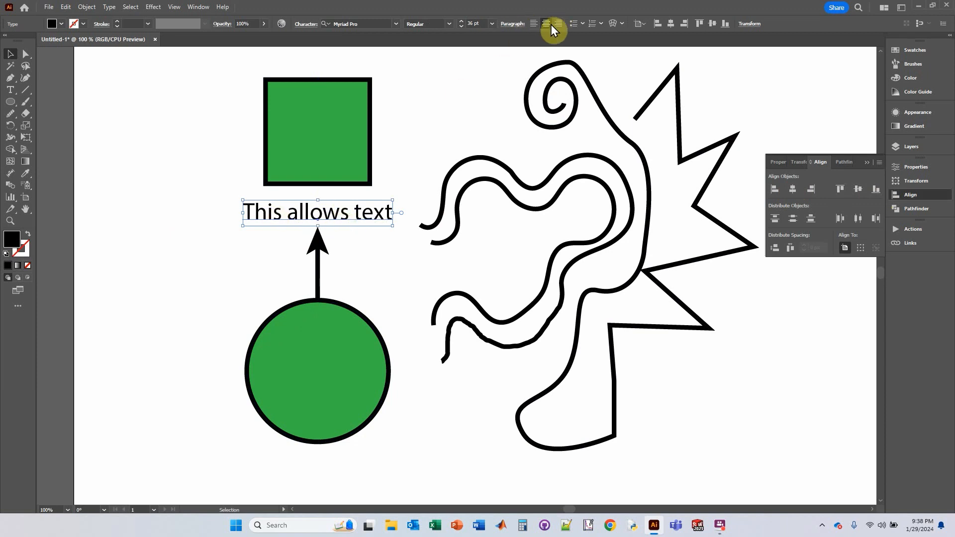
left_click(532, 23)
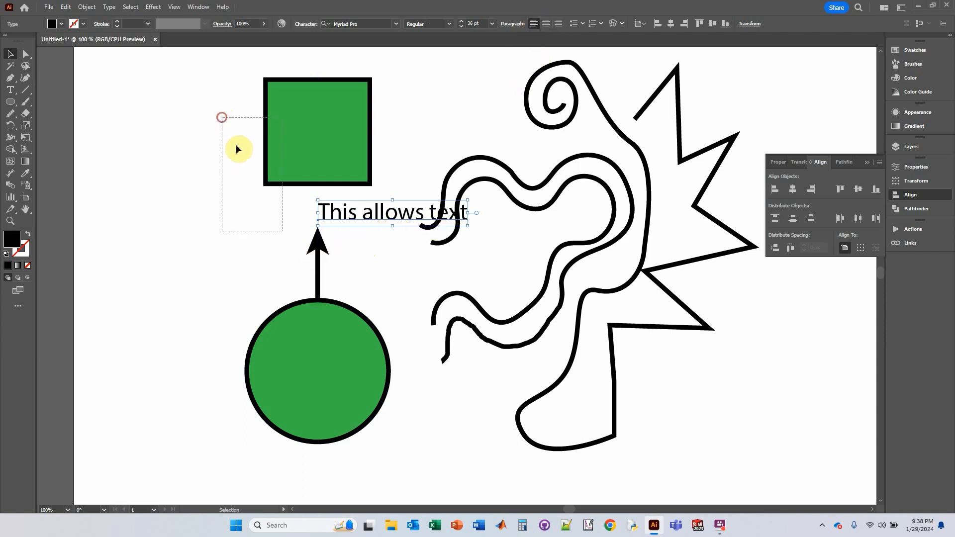
left_click_drag(236, 144, 389, 464)
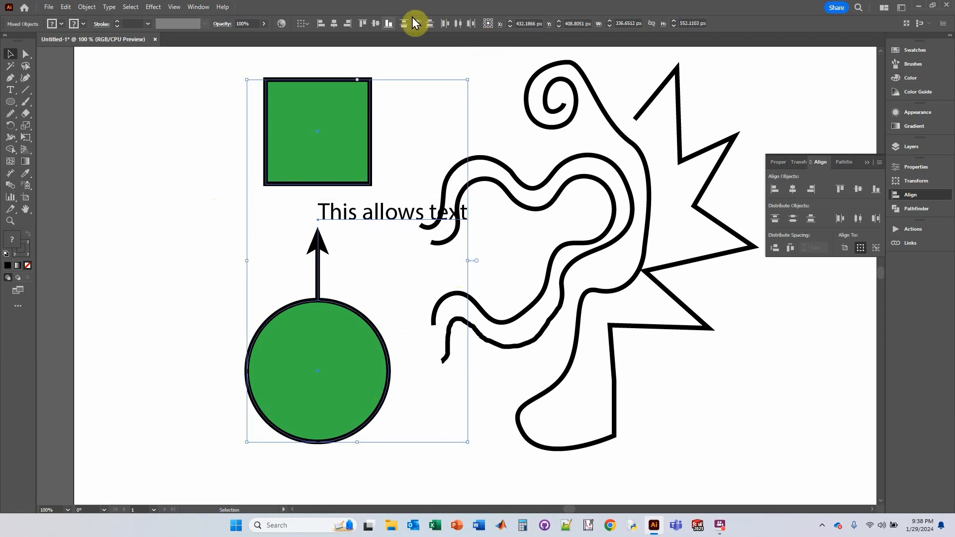
left_click(792, 194)
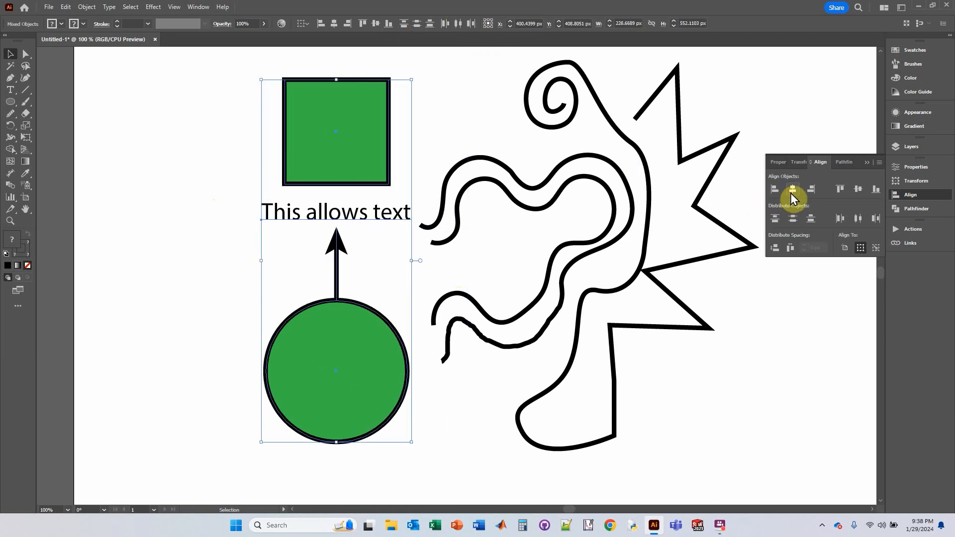
Replace the words "allows text" with "I start adding text" in the text between the square and arrow.
double_click(358, 213)
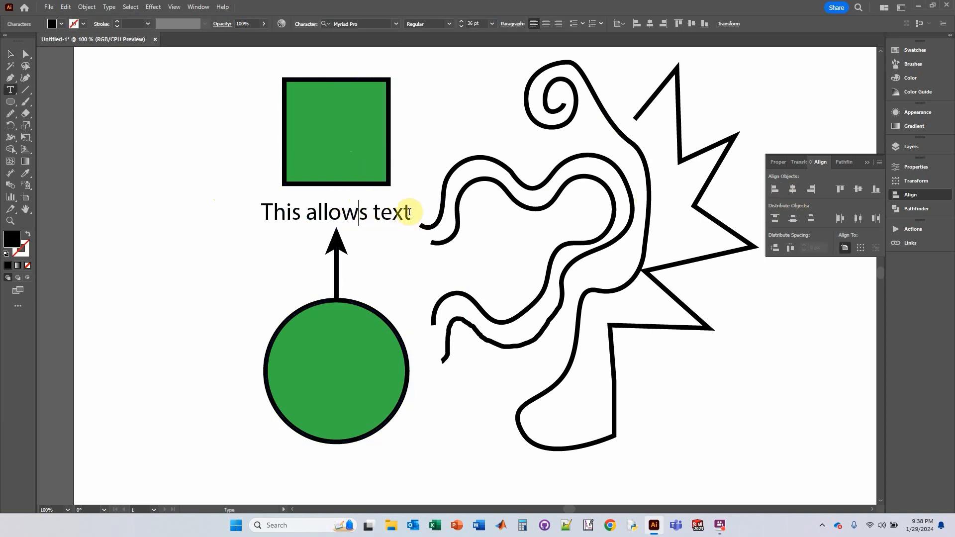
left_click_drag(409, 213, 311, 209)
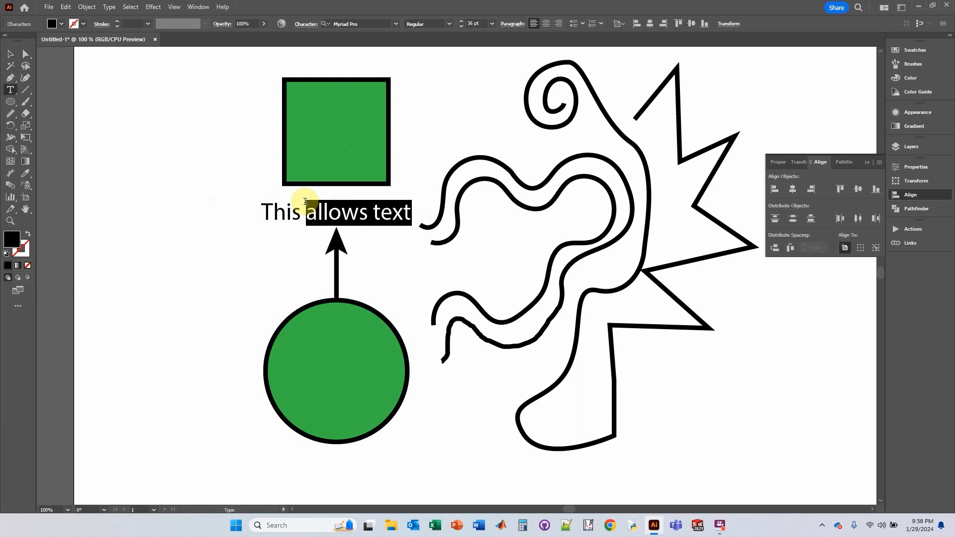
type("l")
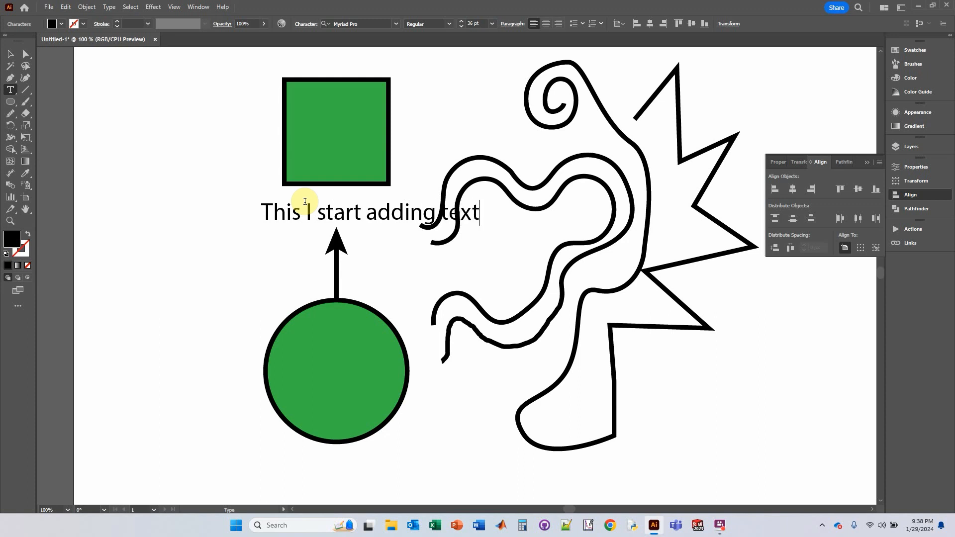
Select the square, text, arrow and circle together, shift them left clear of the wavy lines, and deselect them.
left_click(10, 54)
left_click_drag(208, 103, 395, 427)
left_click_drag(386, 372, 312, 372)
left_click(101, 285)
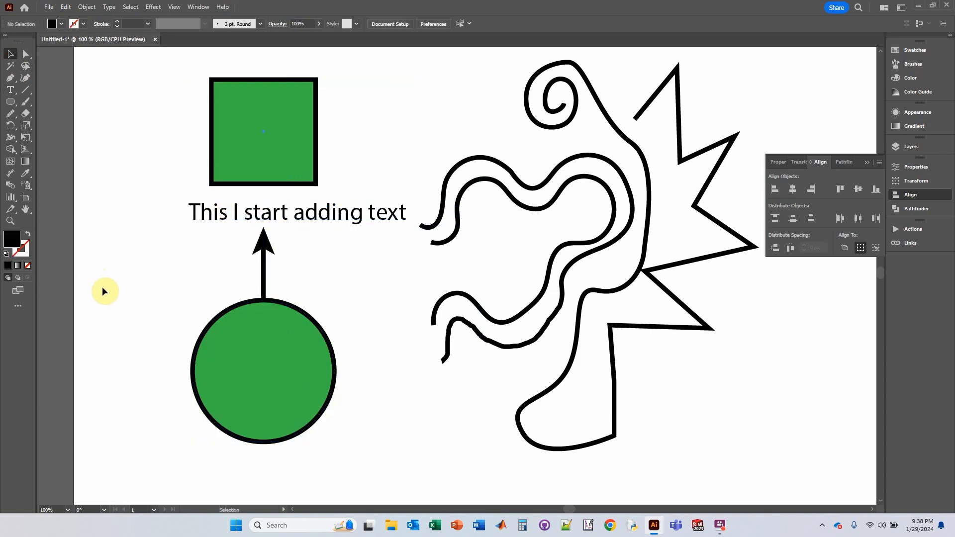
Center the paragraph alignment of "This I start adding text" and align it with the square, arrow and circle on their horizontal centers.
left_click(236, 223)
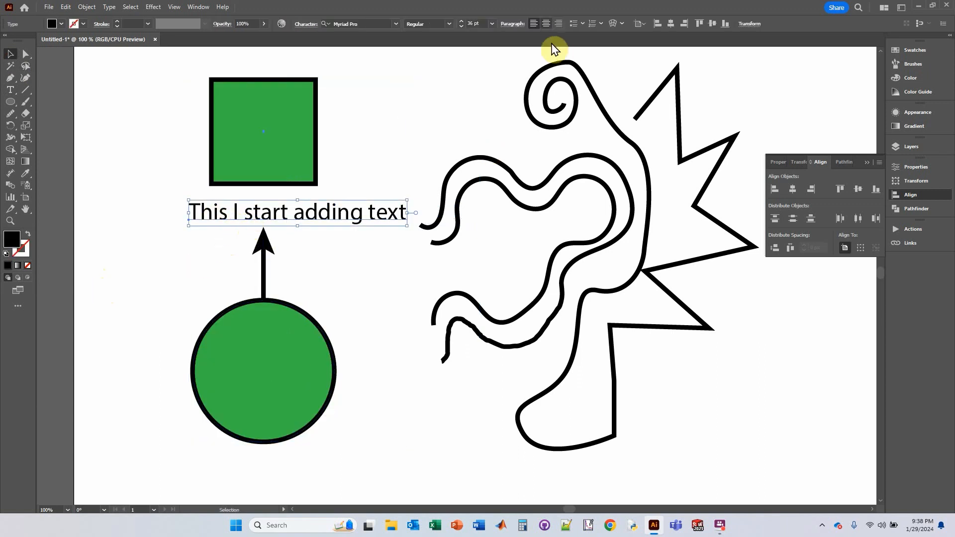
left_click(547, 23)
left_click_drag(128, 105, 373, 416)
left_click(335, 24)
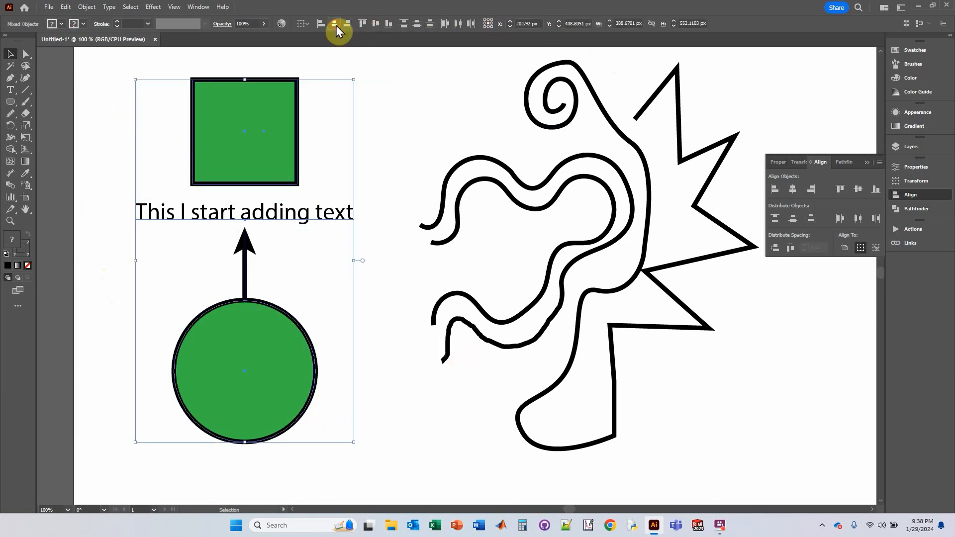
Replace the whole text above the arrow with "I can add as much text as I want" and finish text editing.
double_click(282, 215)
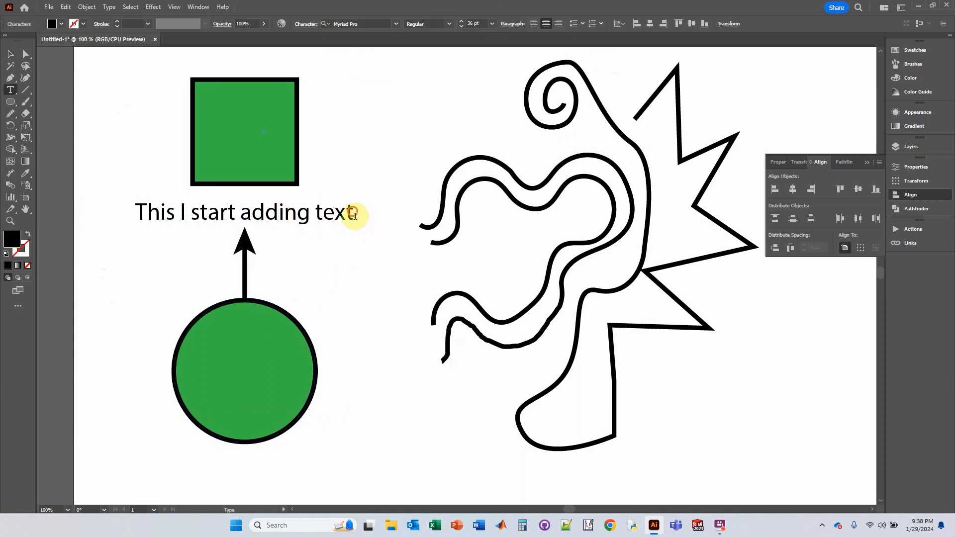
left_click_drag(348, 219, 131, 219)
type("I c")
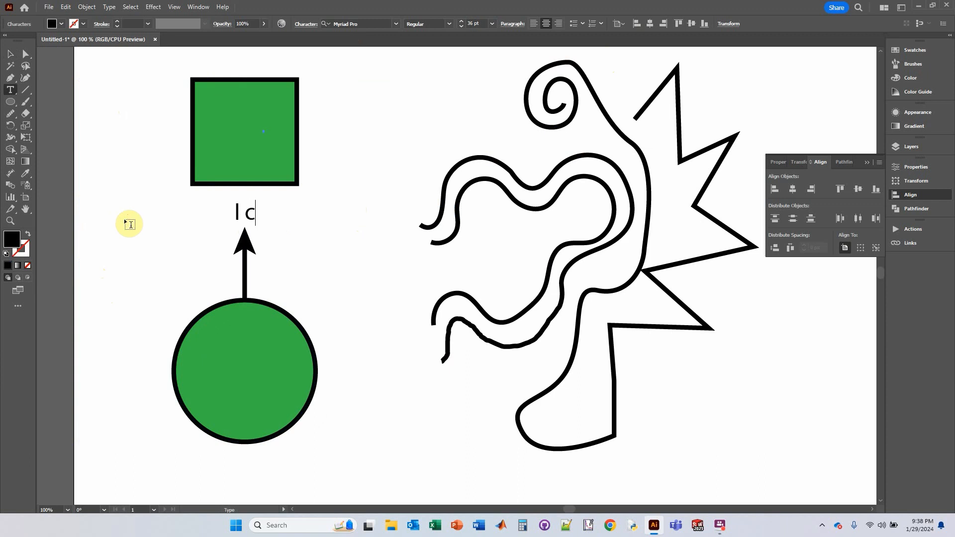
type("an add as")
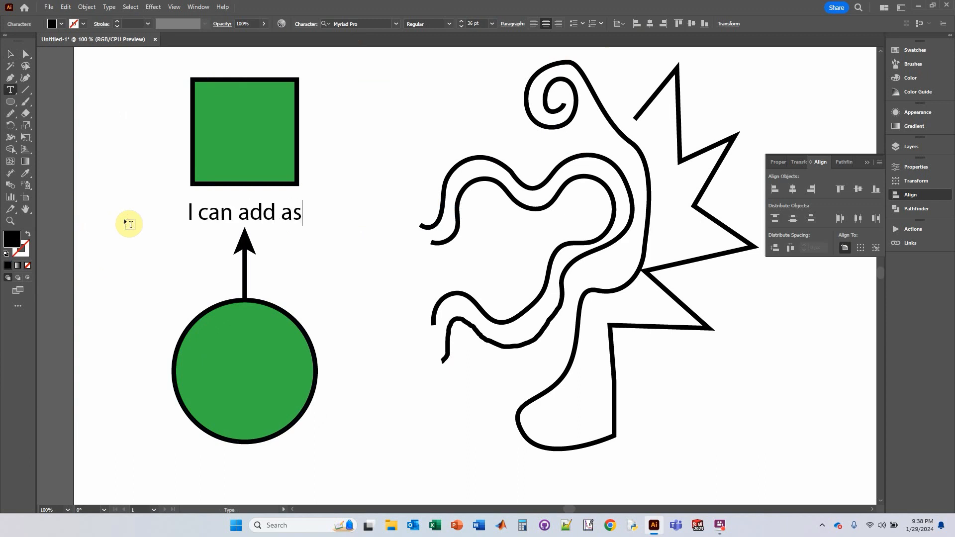
type(" much text ")
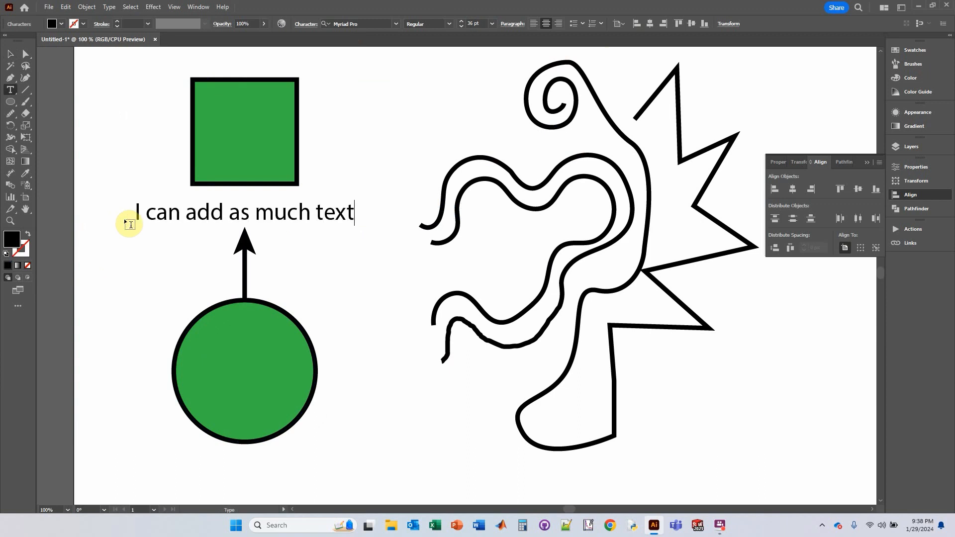
type("as I want")
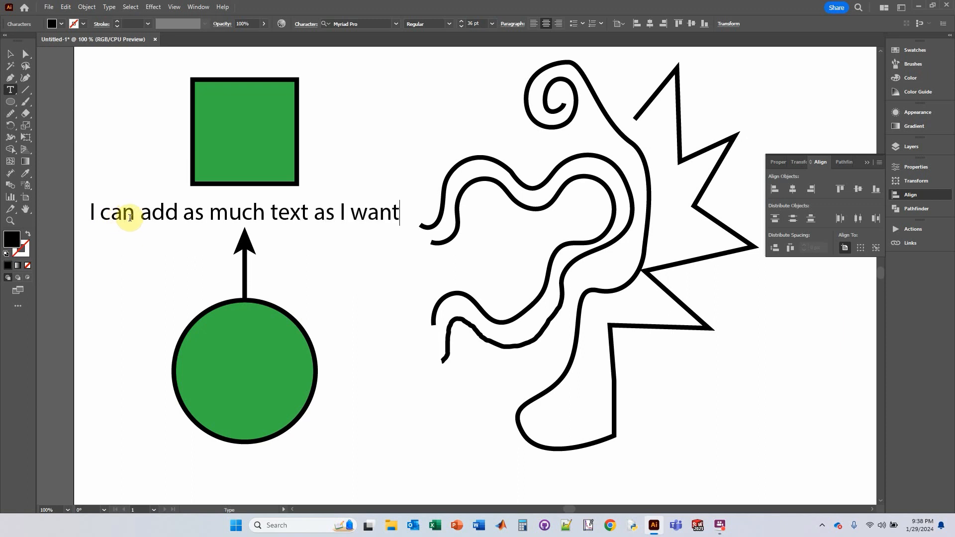
left_click(10, 53)
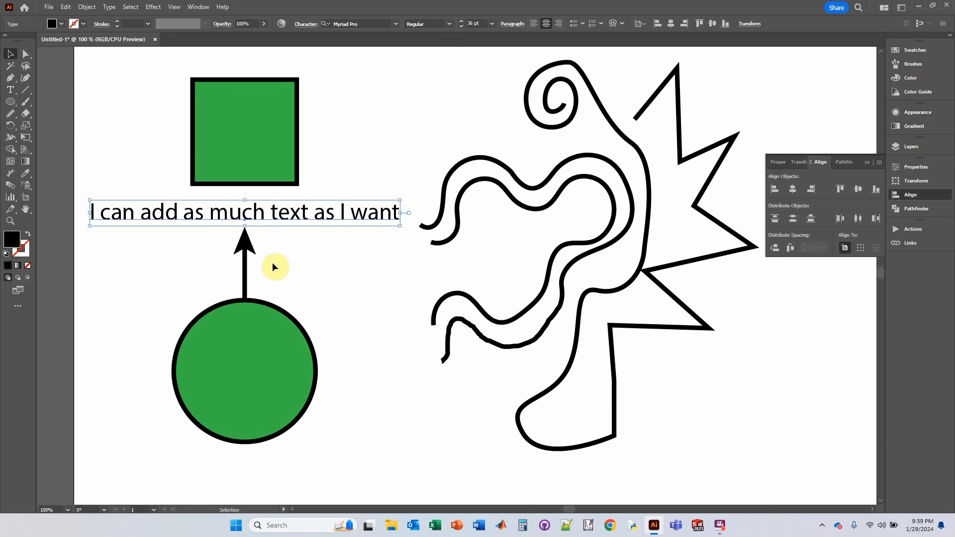
Create an area type box with placeholder text below the circle and finish text editing.
scroll(279, 277, "down", 3)
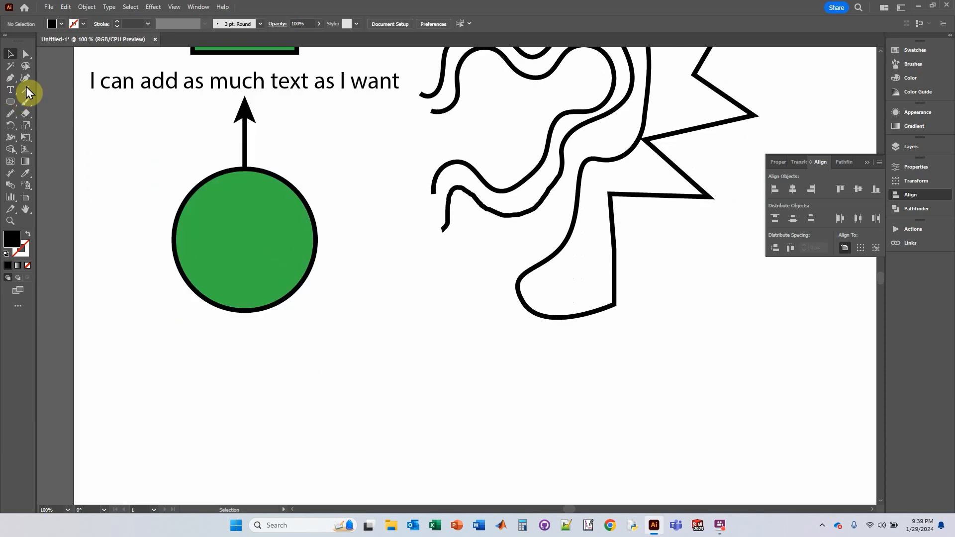
left_click(12, 92)
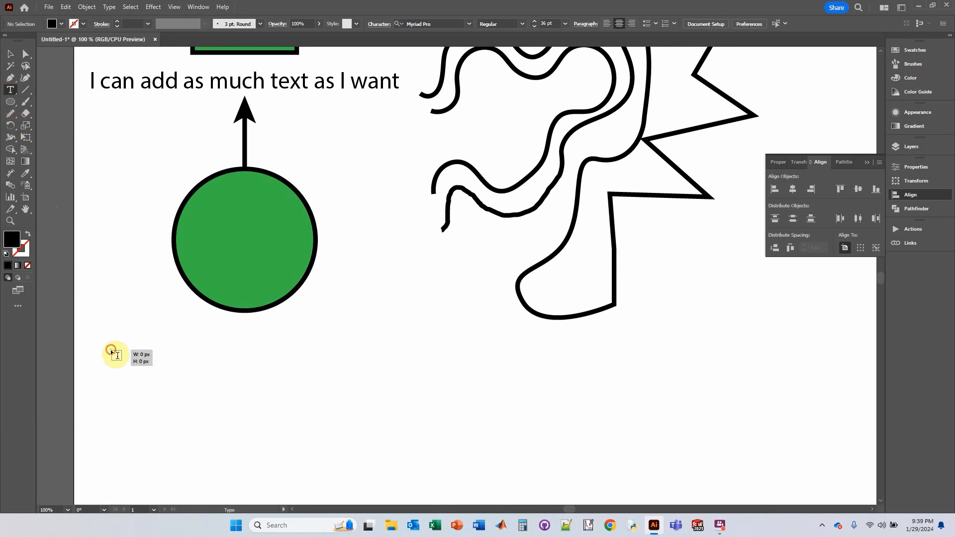
left_click_drag(111, 351, 402, 463)
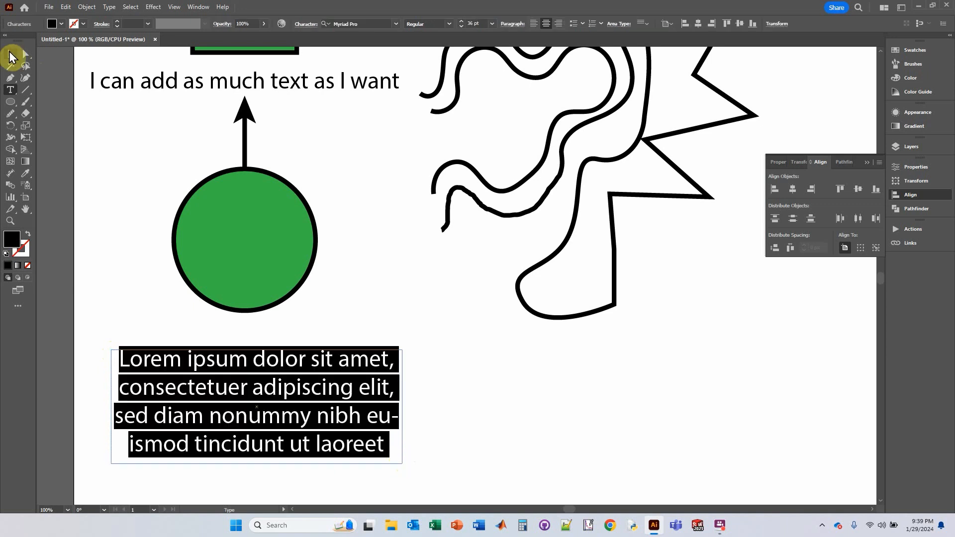
left_click(10, 54)
Scale the text "I can add as much text as I want" down to about 21.6 pt and center it above the arrow.
left_click(313, 85)
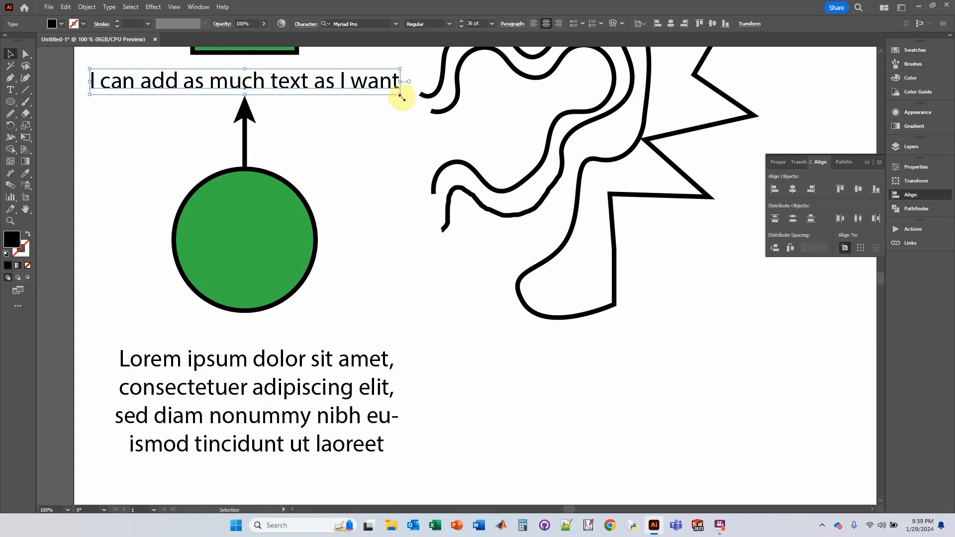
mouse_move(401, 96)
left_mouse_down()
mouse_move(397, 79)
mouse_move(401, 90)
mouse_move(390, 87)
left_mouse_up()
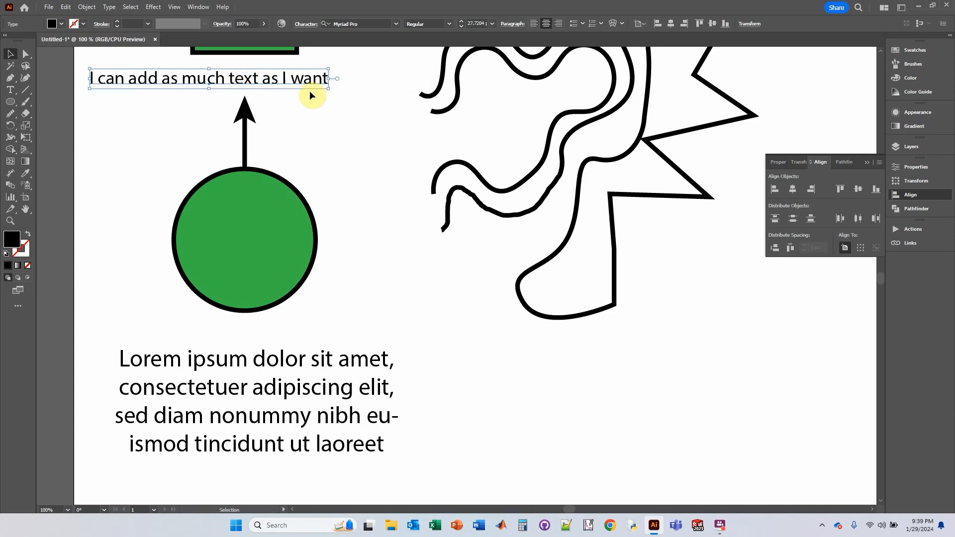
left_click_drag(331, 91, 319, 85)
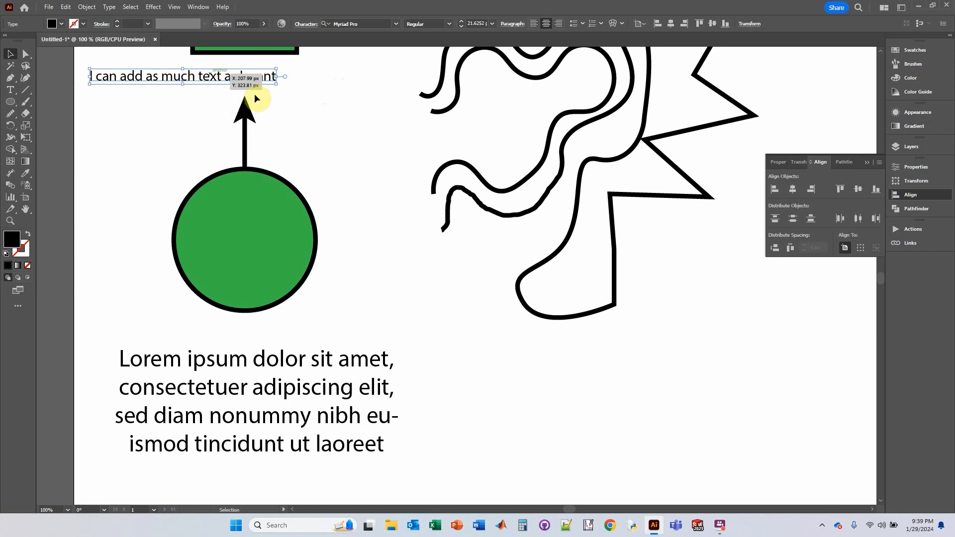
left_click_drag(217, 80, 289, 78)
Resize the area type box below the circle to a narrower, taller frame so the placeholder text reflows onto five lines.
left_click(312, 392)
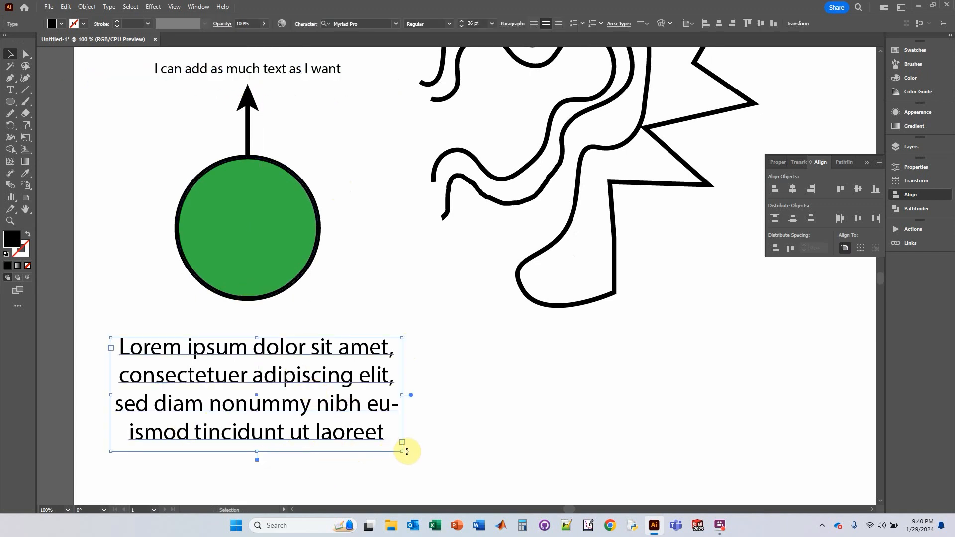
mouse_move(402, 452)
left_mouse_down()
mouse_move(374, 425)
mouse_move(404, 440)
left_mouse_up()
left_click_drag(475, 466, 447, 458)
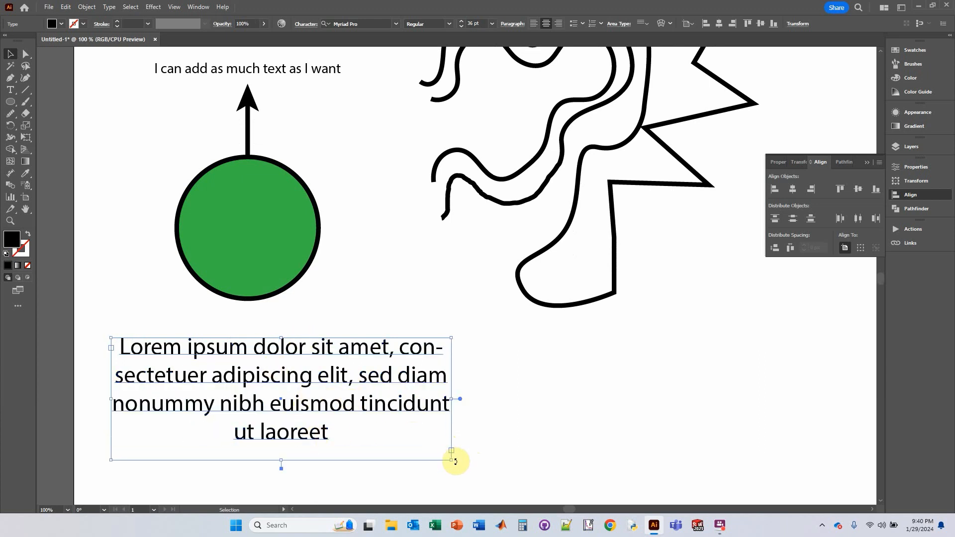
left_click_drag(452, 459, 371, 473)
Set the font size of the placeholder text in the area type box to 24 pt.
left_click(171, 74)
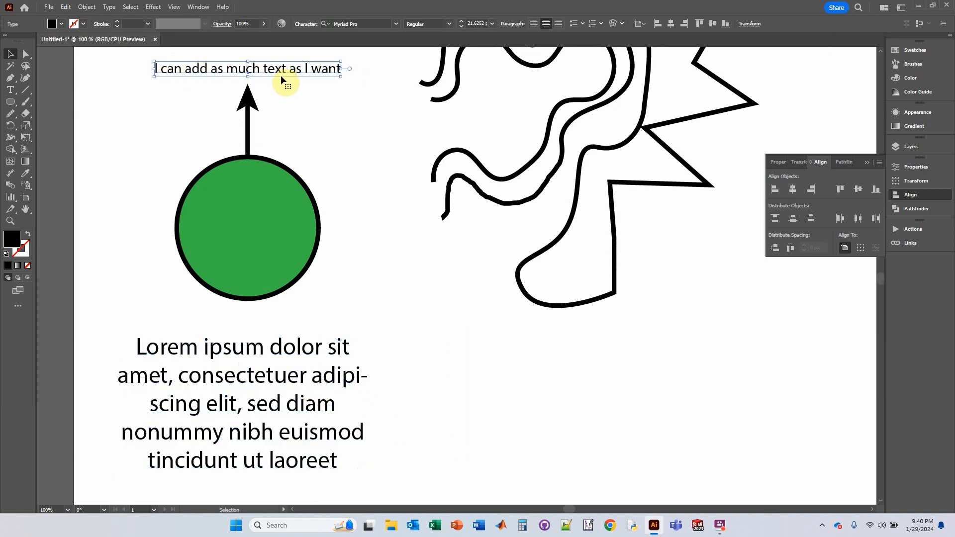
left_click(273, 356)
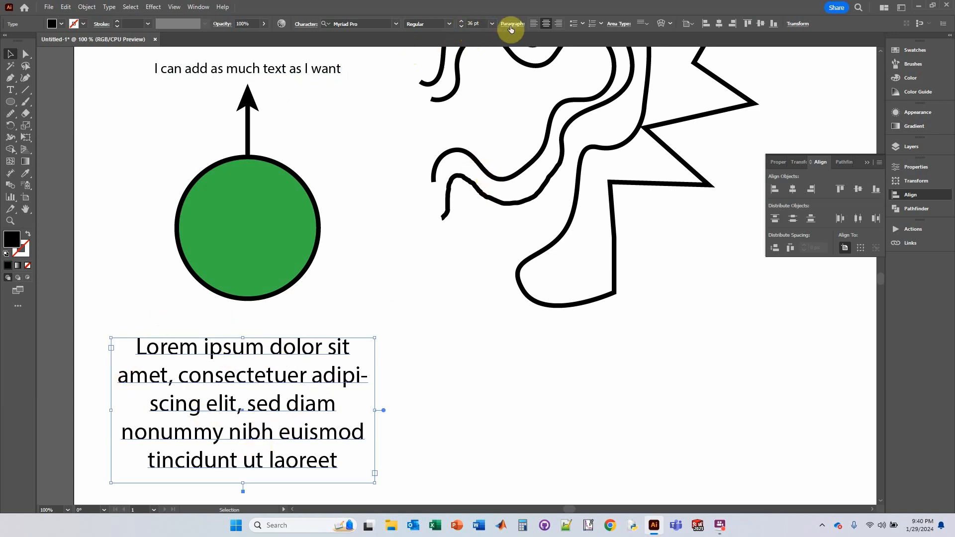
left_click(493, 24)
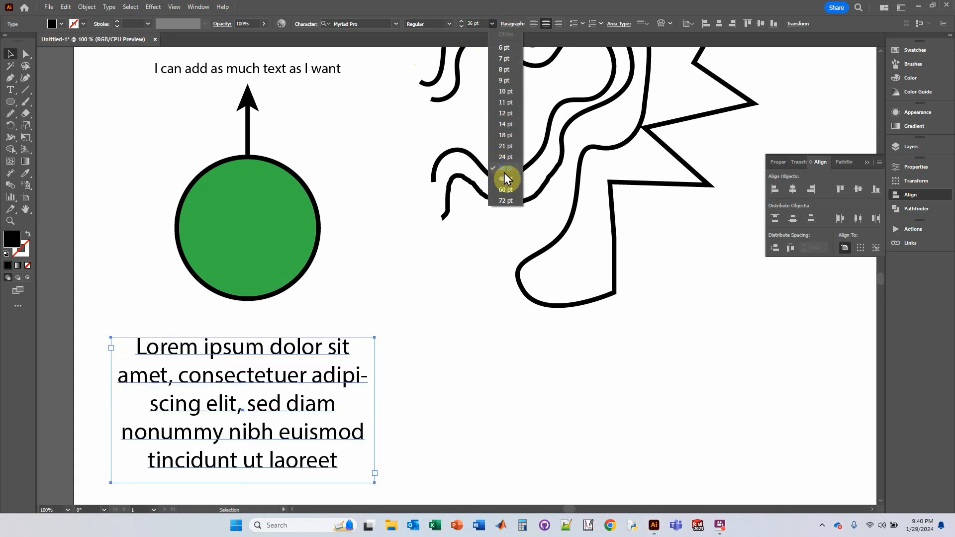
left_click(504, 156)
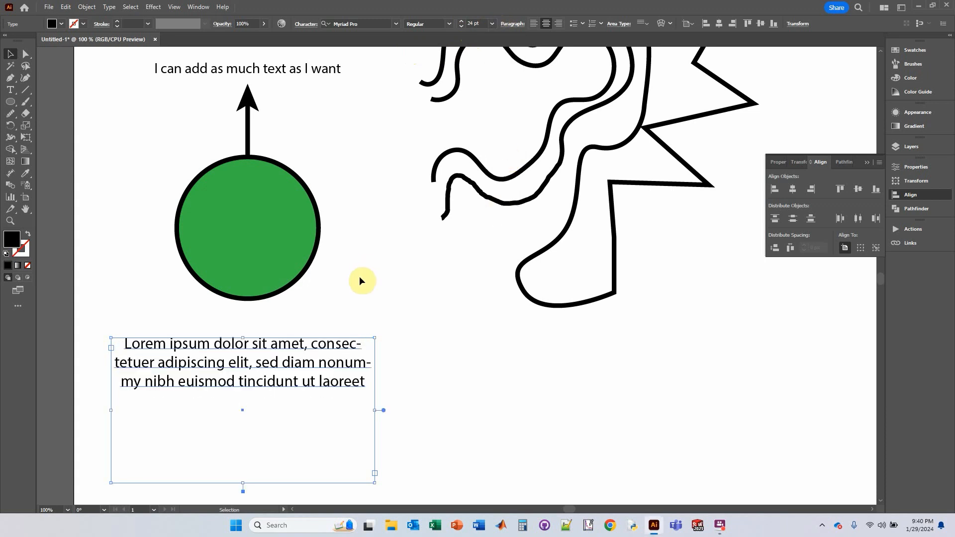
Replace the area type box below the circle with one about 427 x 243 px, justified with the last line aligned left.
key("Delete")
left_click(17, 92)
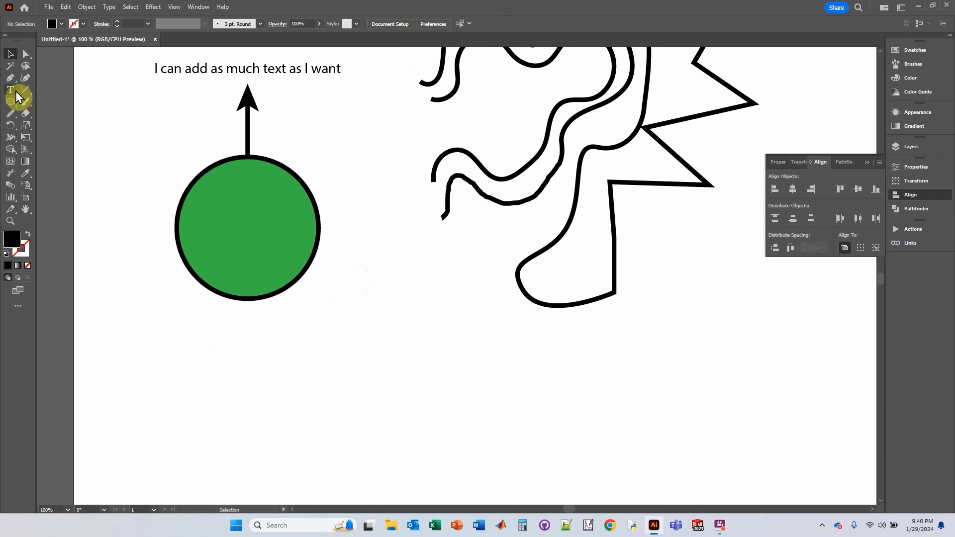
left_click_drag(119, 325, 398, 483)
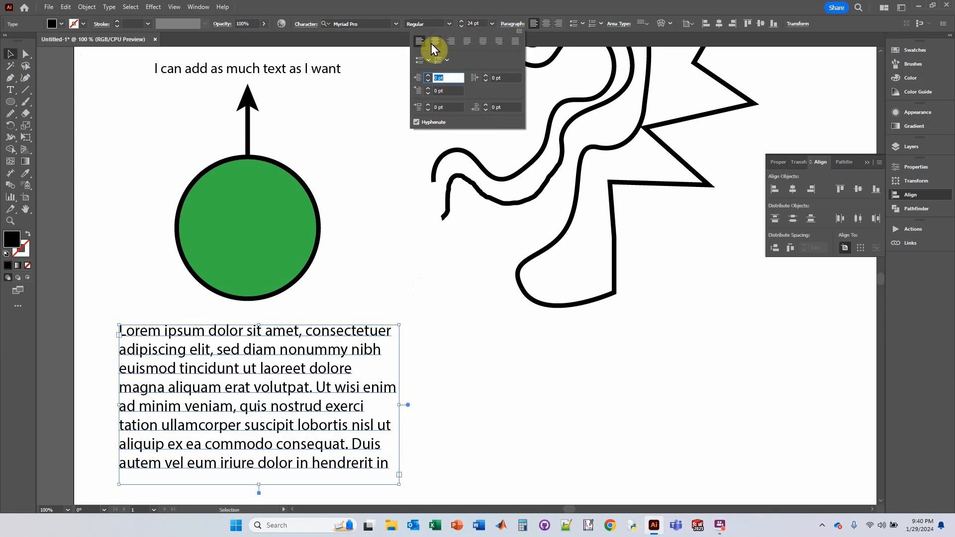
left_click(466, 41)
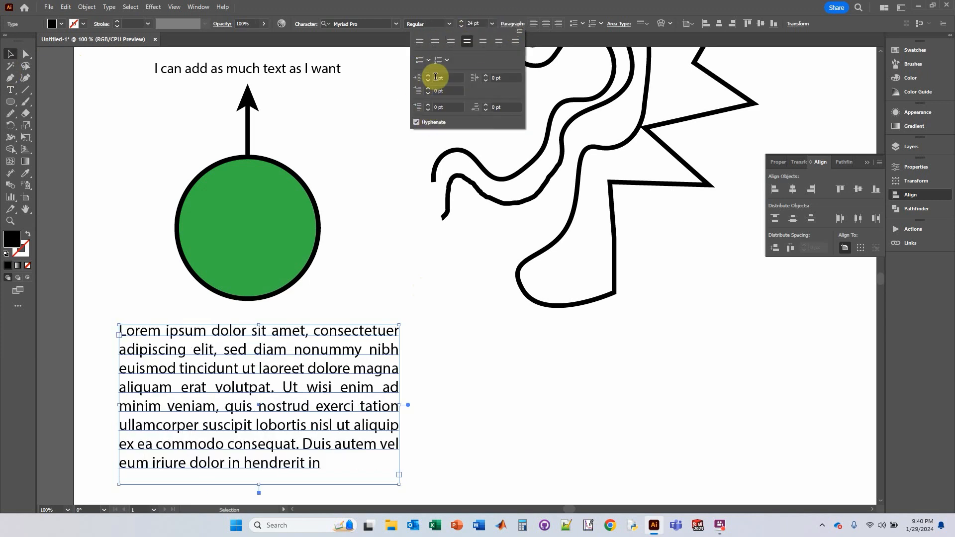
Try a first-line indent of about 35 pt on the placeholder paragraph and reset it to 0 pt.
left_click(428, 91)
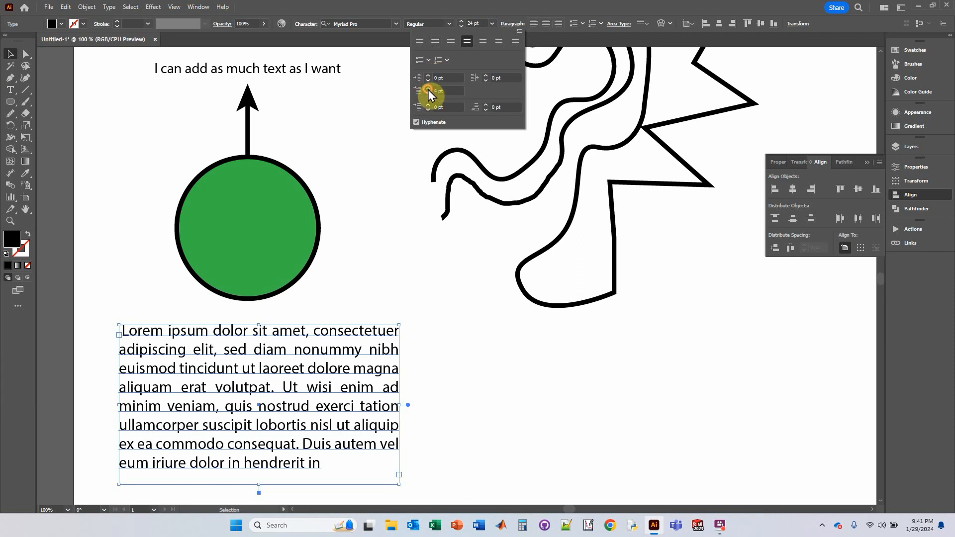
left_click(428, 91)
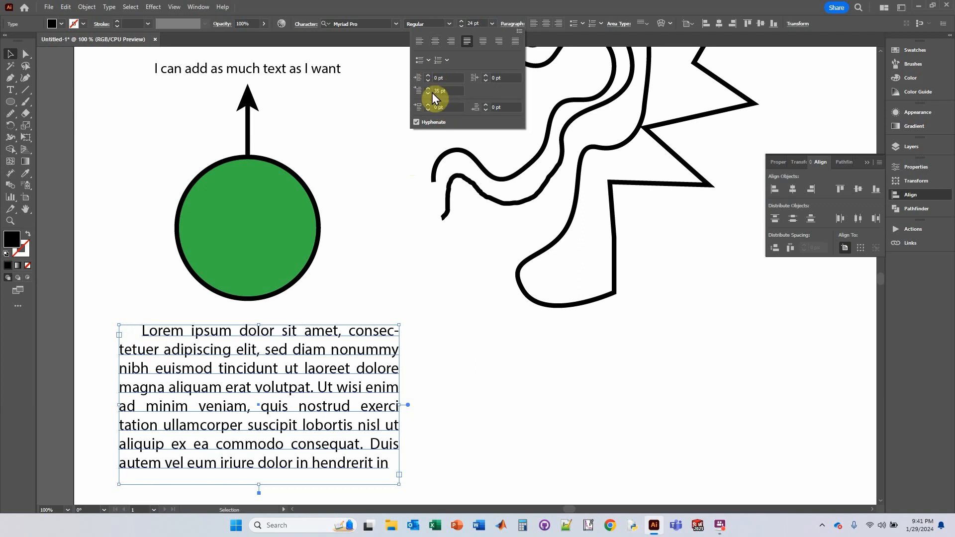
left_click(428, 95)
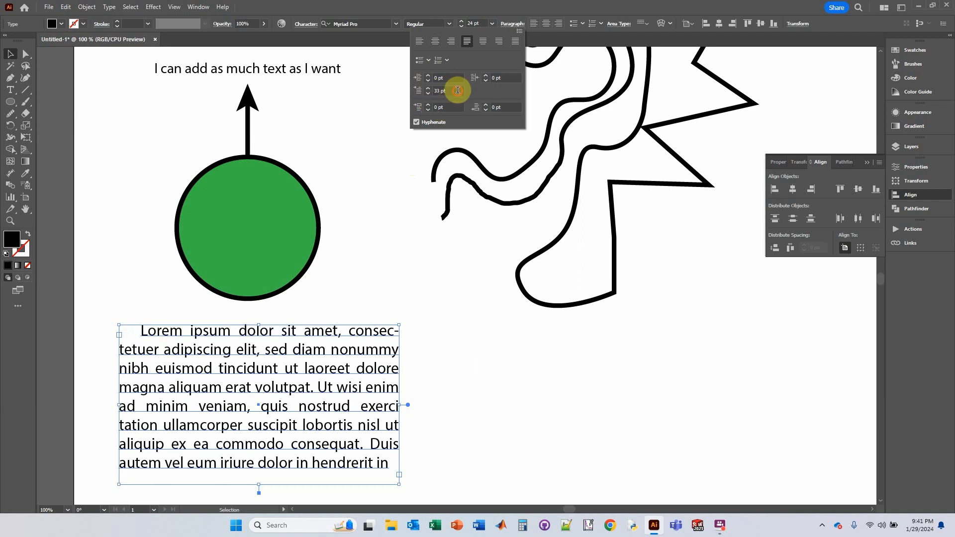
left_click(450, 91)
type("0")
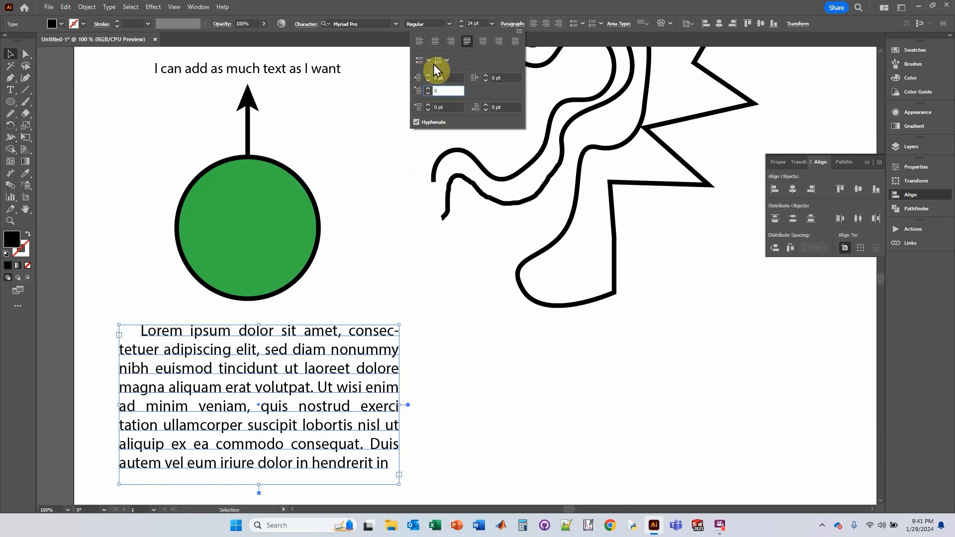
left_click(445, 77)
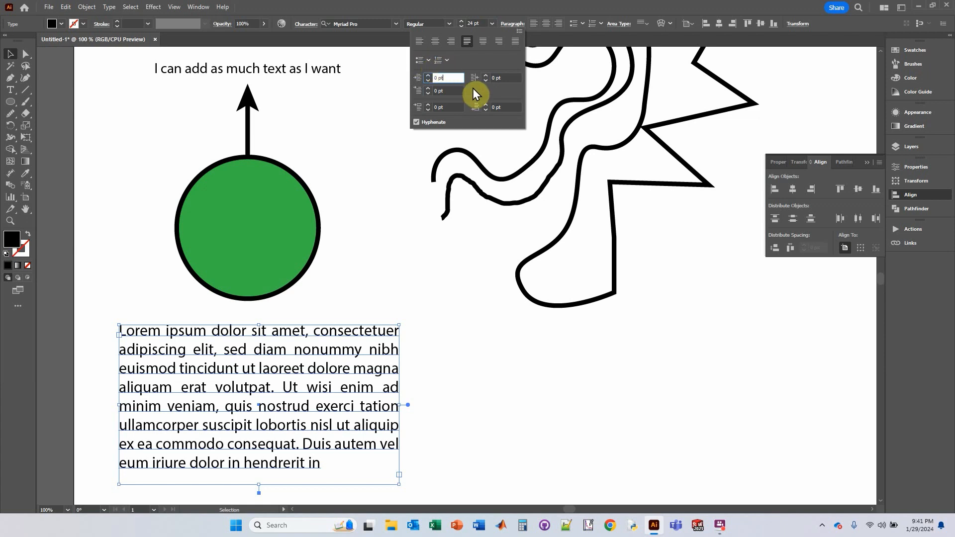
Open the placeholder text's area type options and try two columns, returning to one column.
left_click(618, 25)
left_click(618, 25)
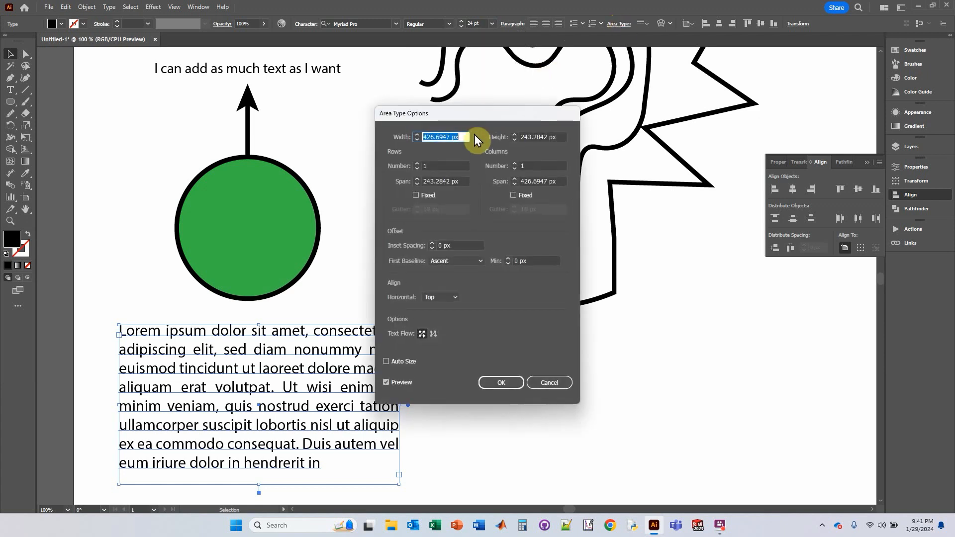
left_click_drag(480, 119, 559, 85)
left_click(595, 130)
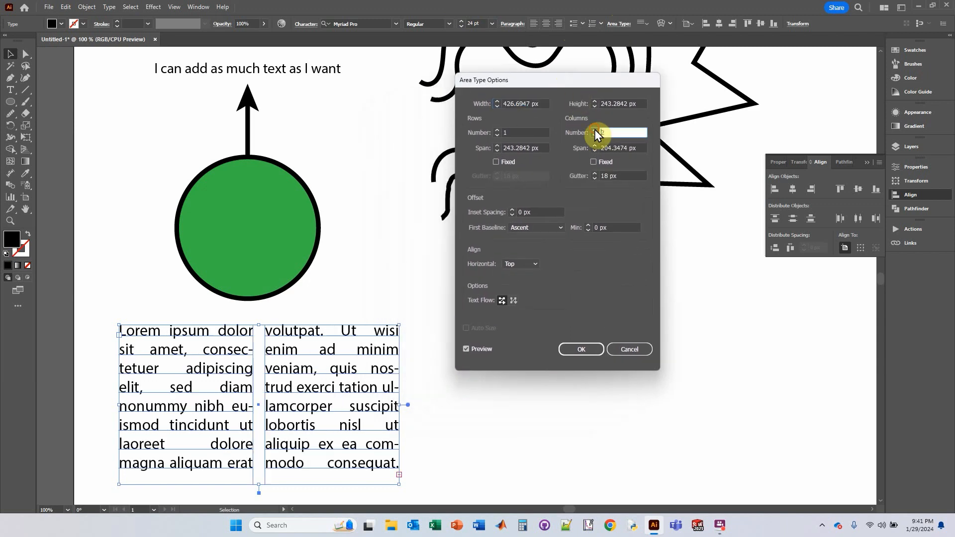
left_click(595, 135)
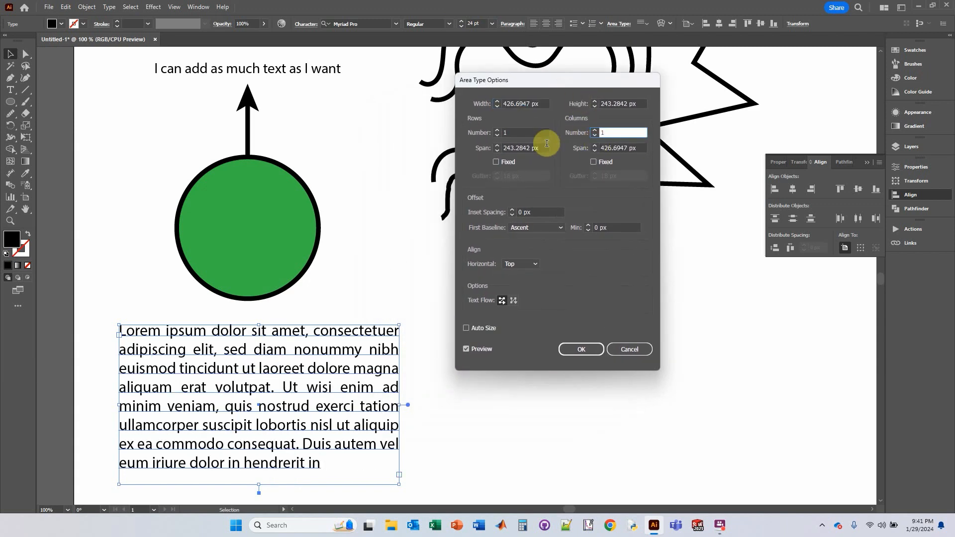
Apply an inset spacing of 14 px to the area type and lengthen its frame downward until all placeholder text fits.
double_click(512, 210)
double_click(511, 210)
double_click(510, 210)
double_click(510, 209)
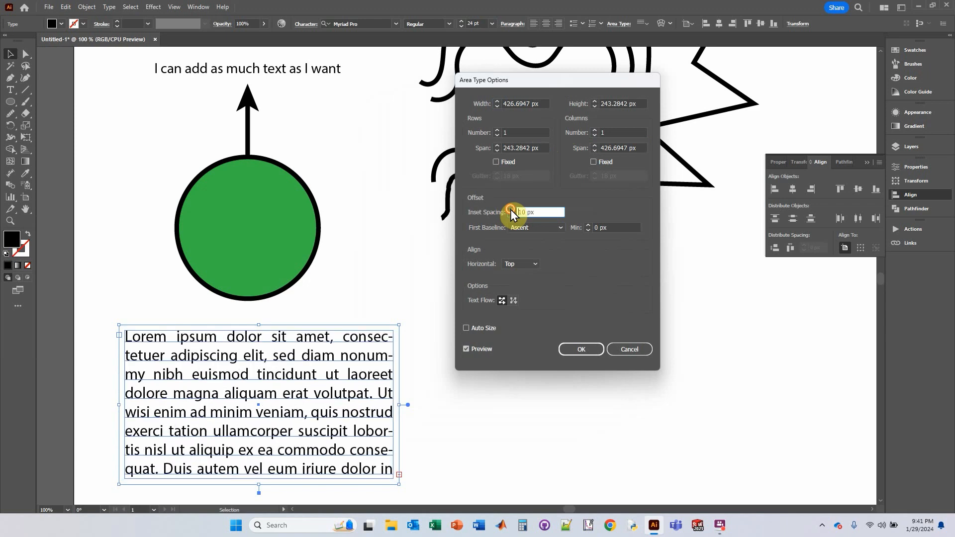
triple_click(510, 210)
double_click(510, 210)
left_click(511, 210)
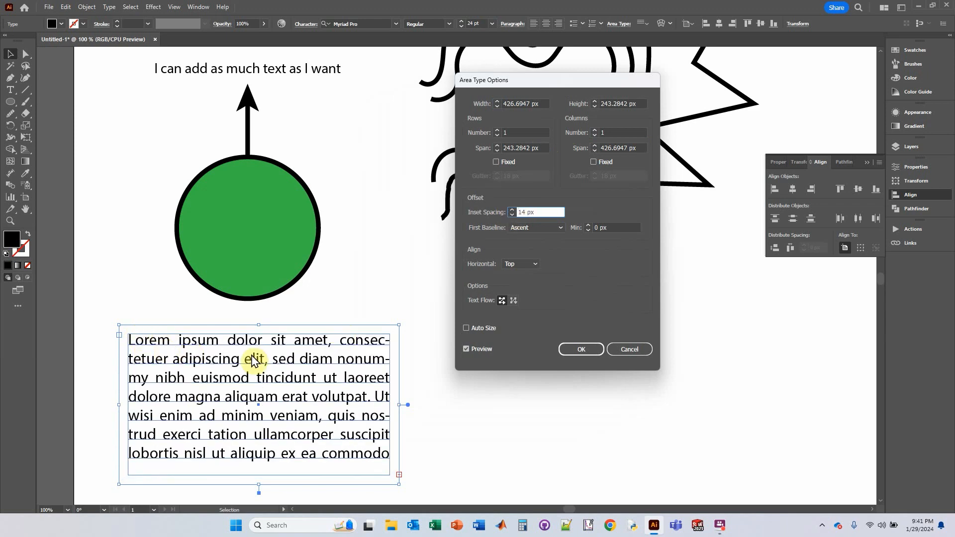
left_click(580, 349)
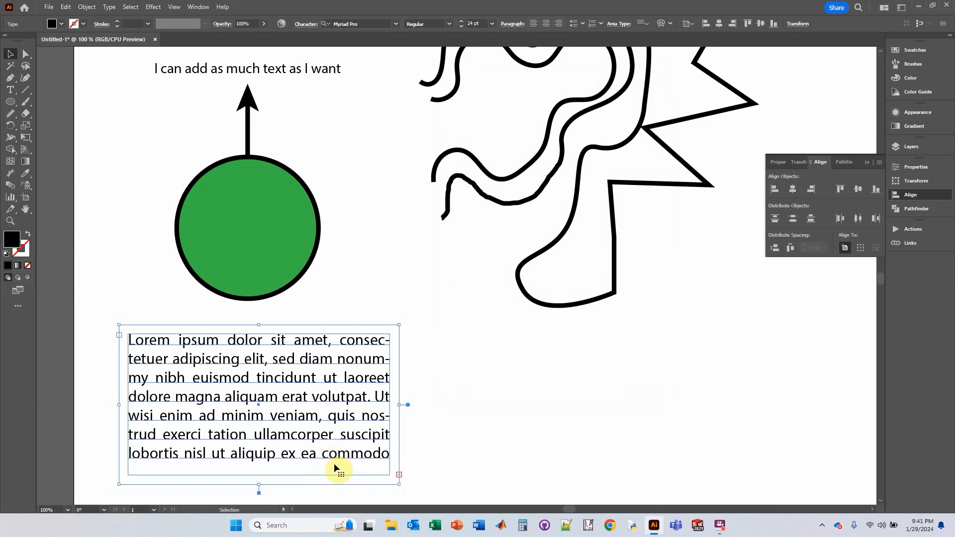
left_click_drag(258, 488, 257, 502)
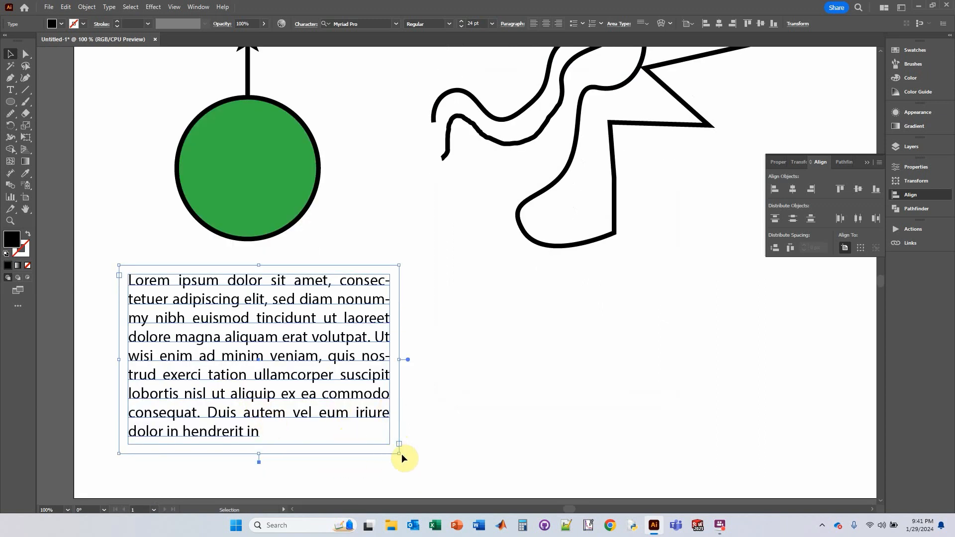
left_click(417, 442)
Fill the square with a linear gradient running from white to green (008C00).
scroll(466, 398, "up", 5)
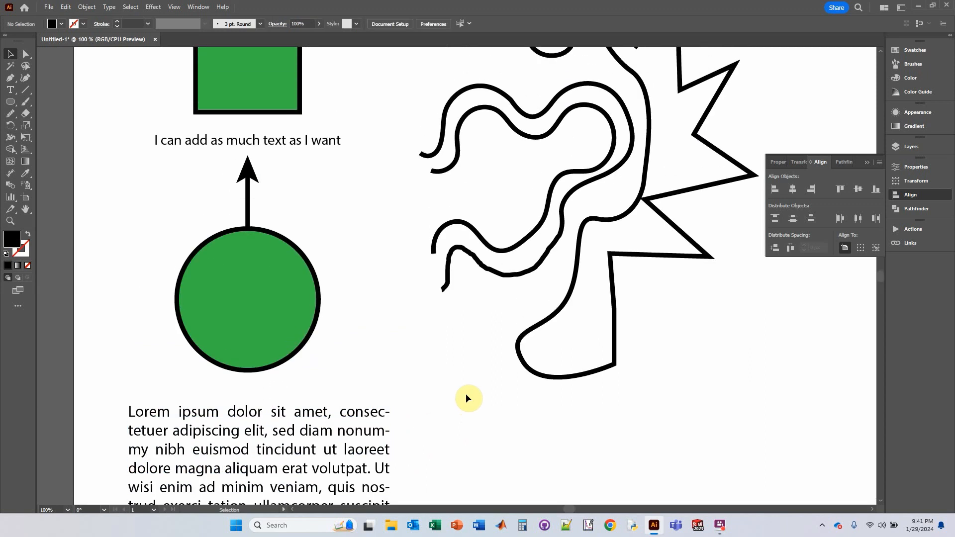
scroll(468, 398, "up", 2)
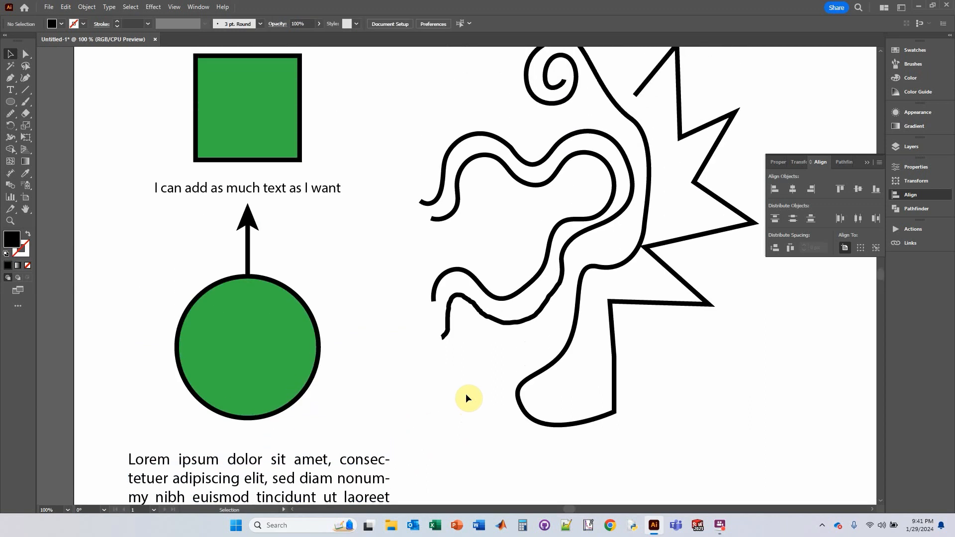
left_click(278, 95)
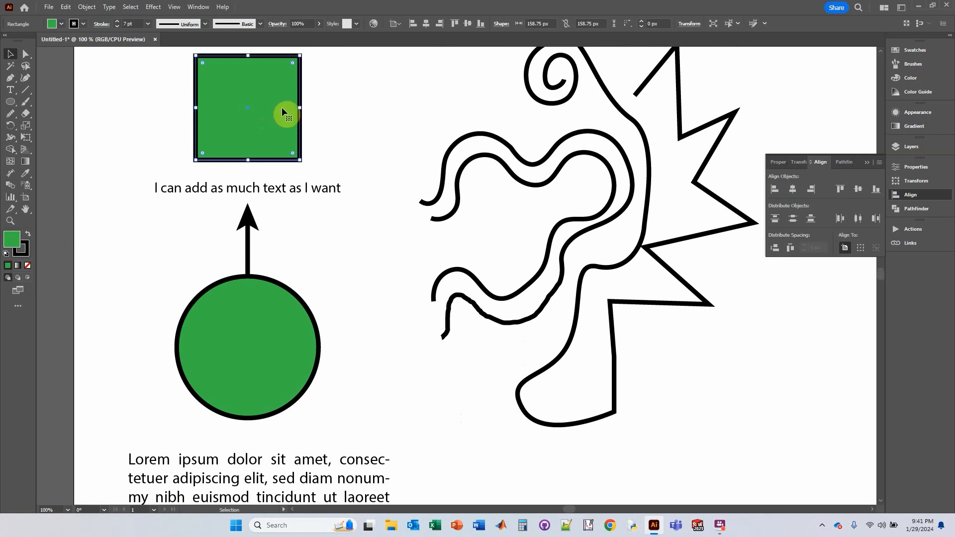
left_click(913, 126)
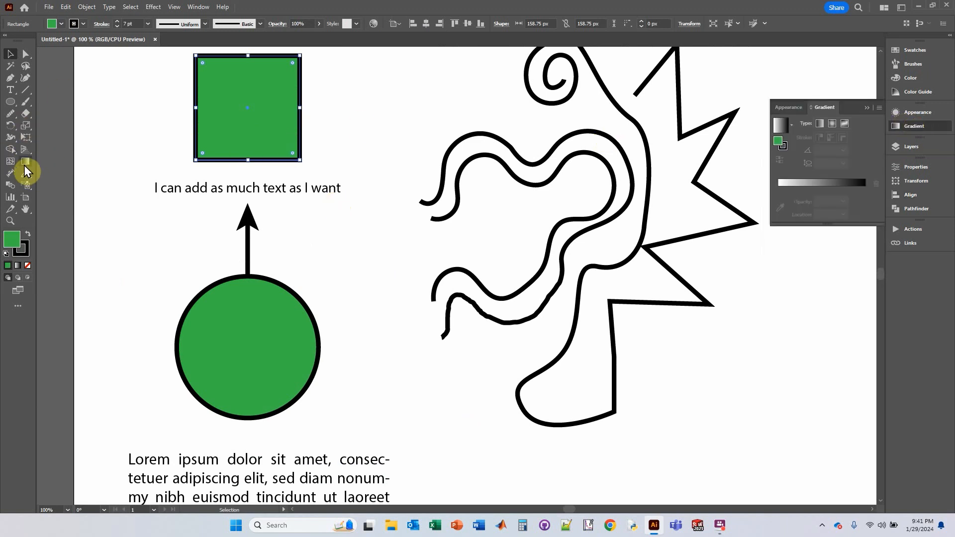
left_click(818, 124)
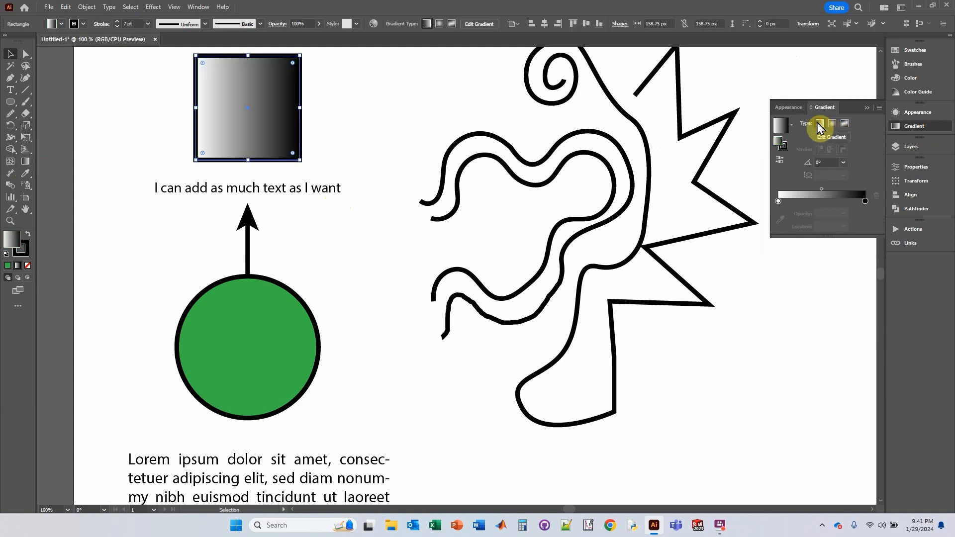
double_click(864, 201)
left_click_drag(783, 257, 811, 261)
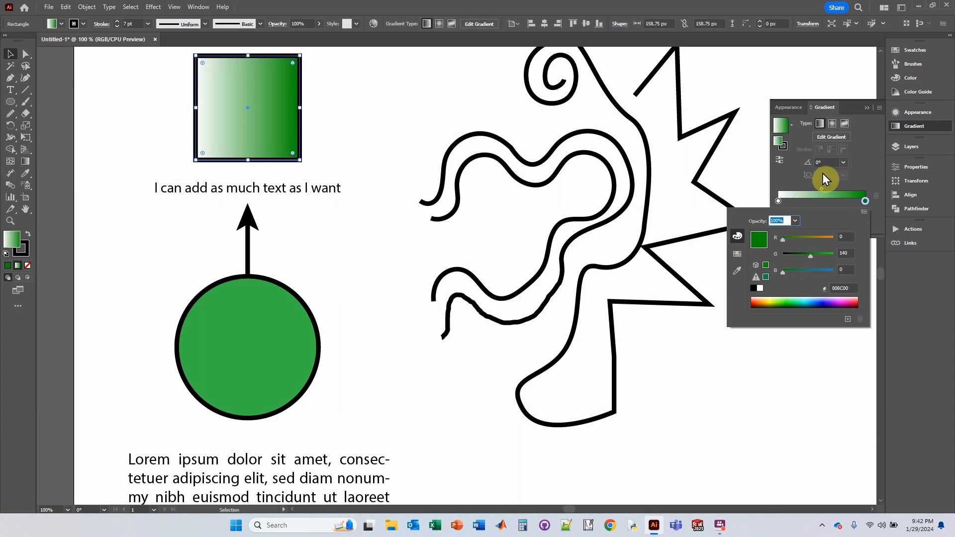
left_click(857, 179)
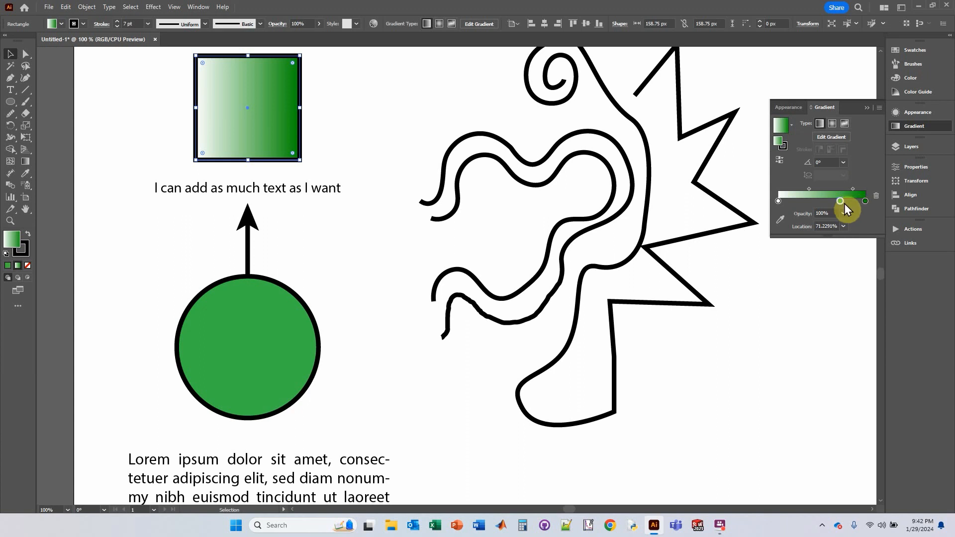
Add a green color stop near the middle of the square's gradient and change the end stop to orange-red.
left_click_drag(841, 202, 827, 202)
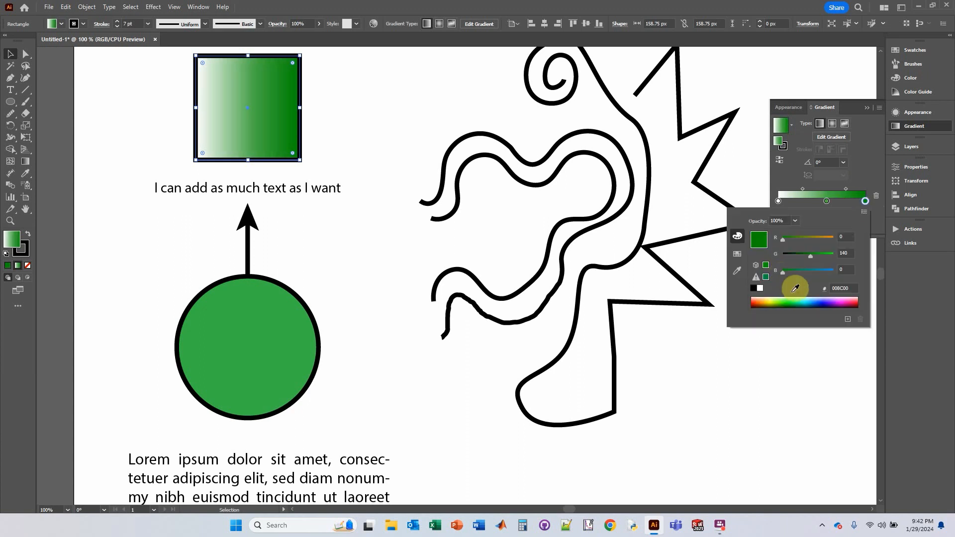
left_click(755, 300)
left_click(847, 176)
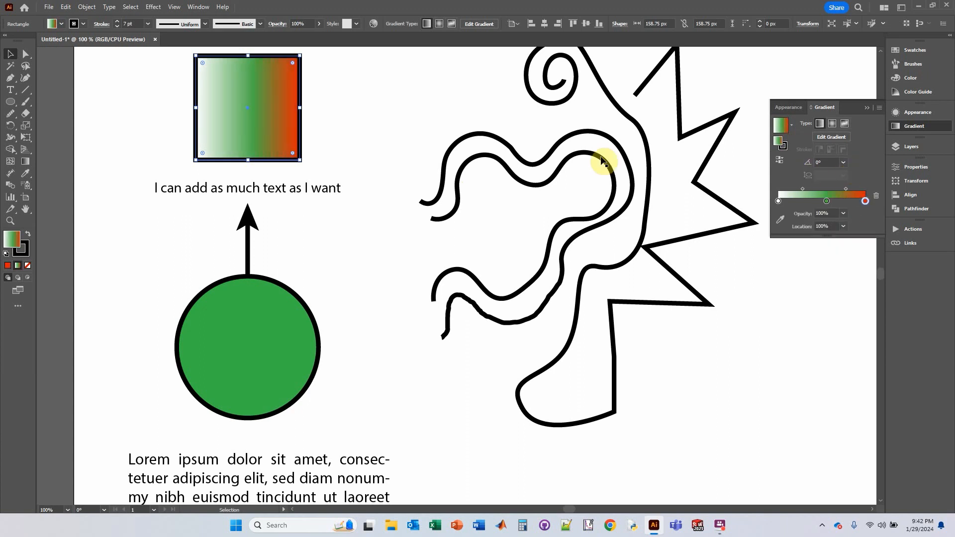
Fill the circle with a radial gradient, remove its orange-red stop and move the green stop to about 99%.
left_click(254, 336)
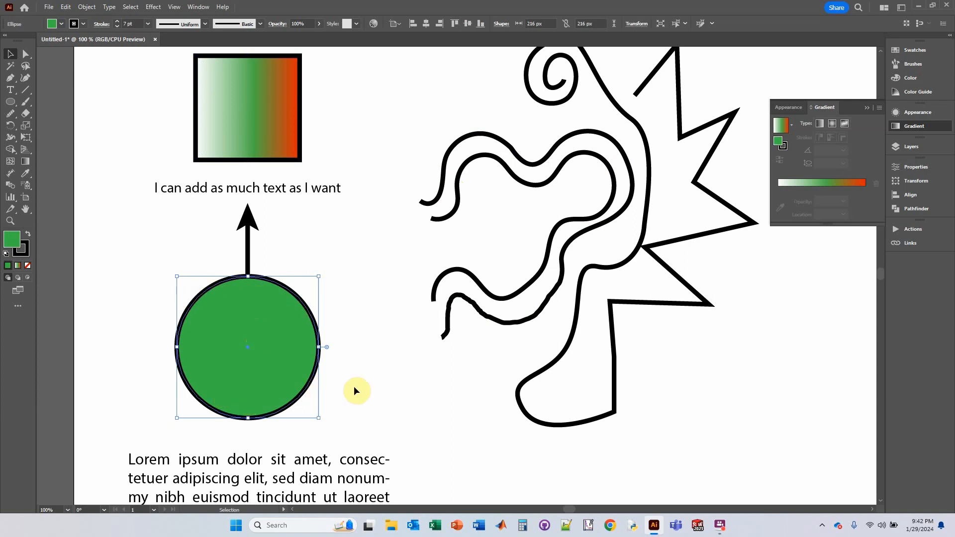
left_click(832, 123)
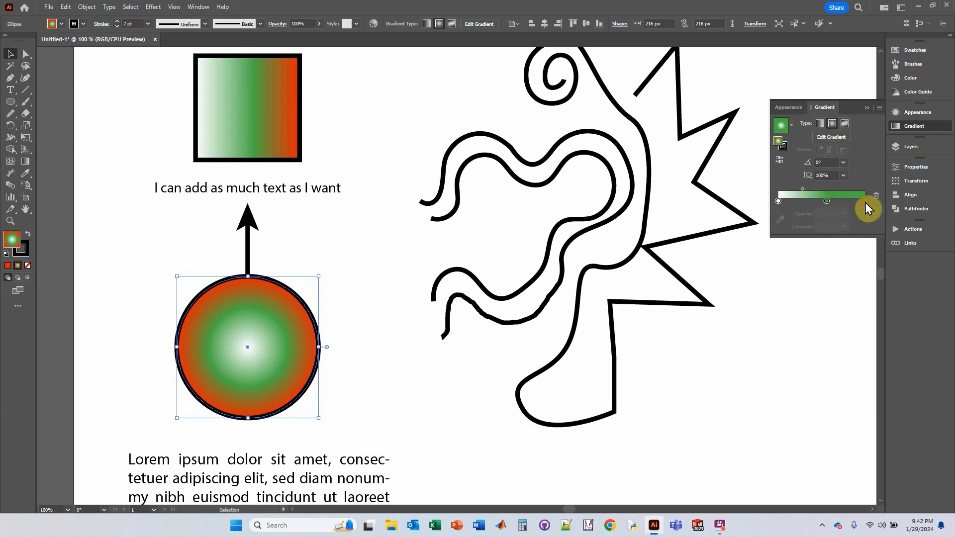
left_click_drag(865, 201, 872, 228)
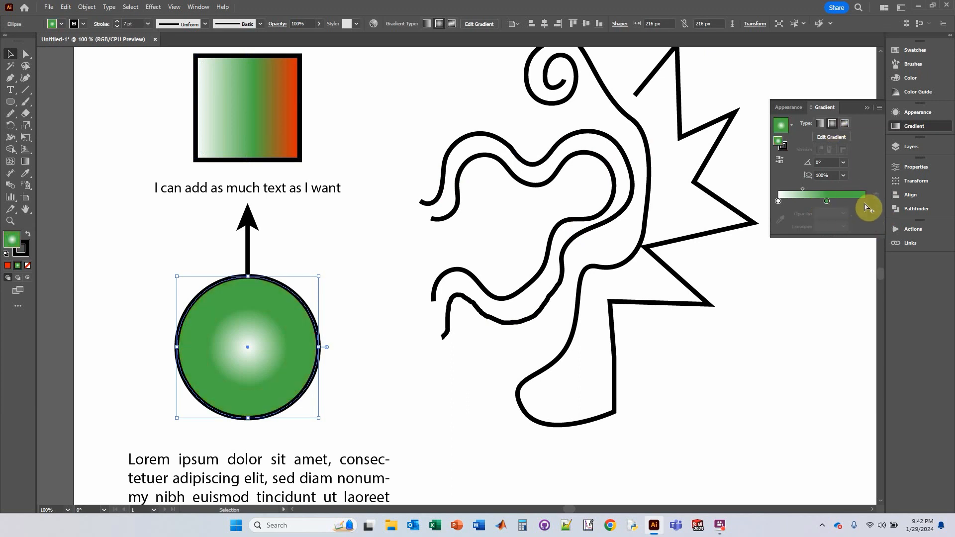
left_click(826, 201)
left_click_drag(825, 201, 867, 202)
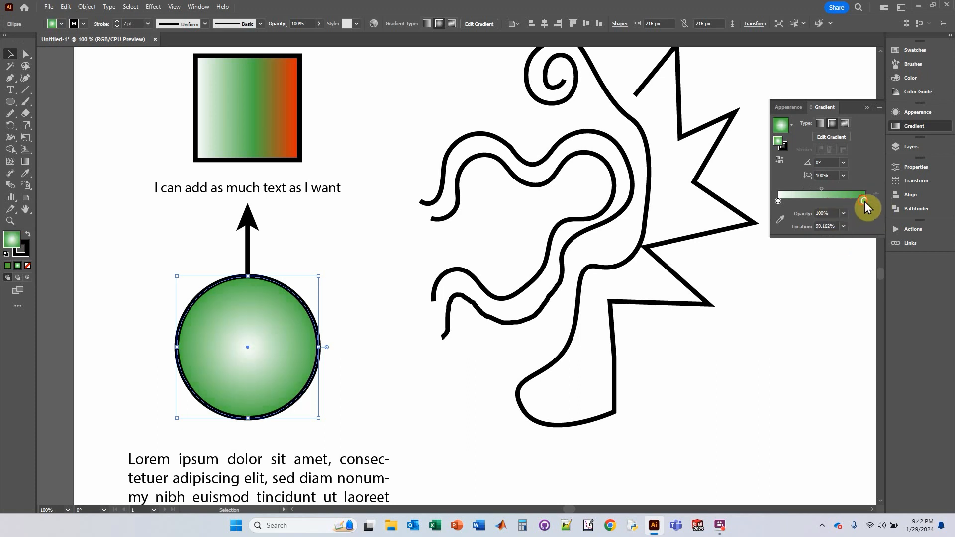
Shift the circle's radial gradient so its white highlight sits up and to the left of the circle's center, and deselect it.
left_click(835, 139)
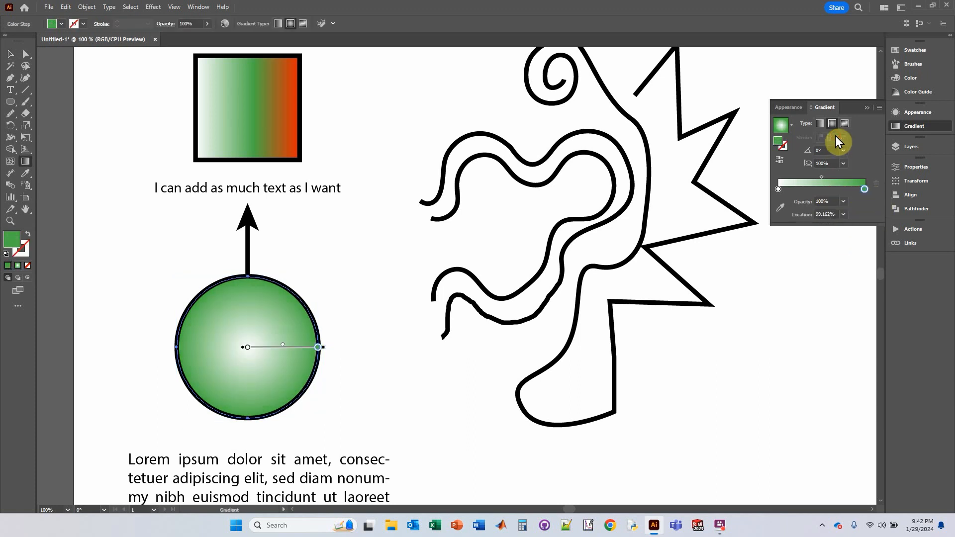
left_click_drag(255, 346, 240, 326)
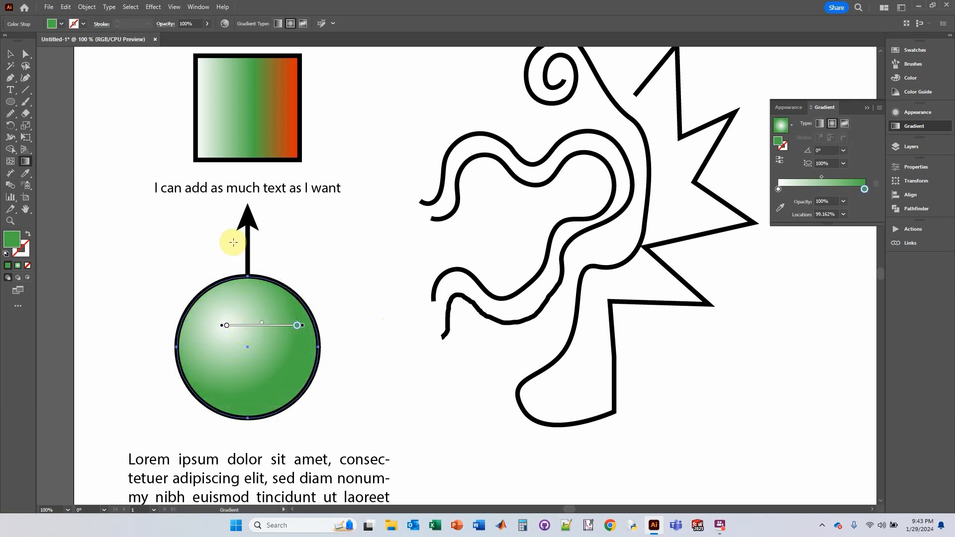
left_click(9, 55)
left_click(413, 240)
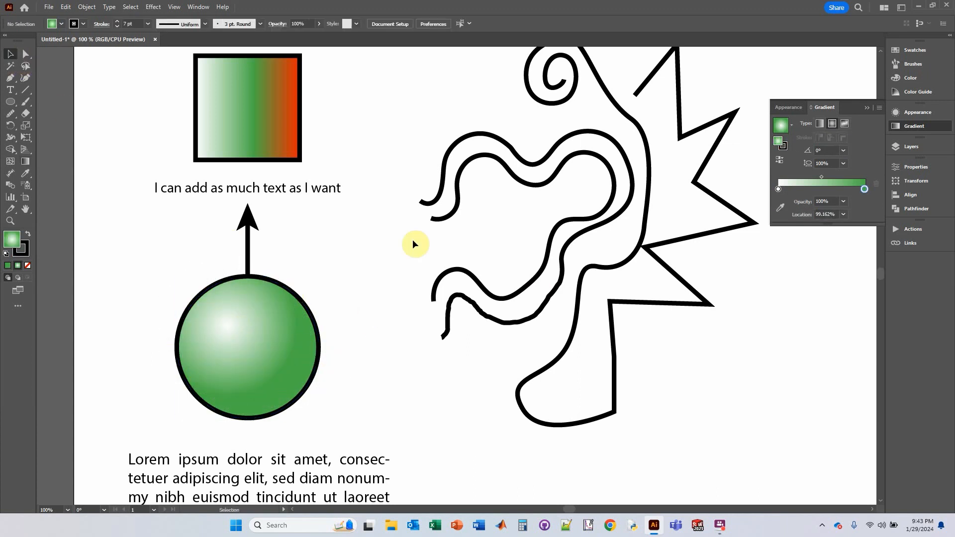
Fit the artboard in view, look through the file formats available for saving the document, and close the dialog without saving.
key("ctrl+0")
left_click(48, 7)
left_click(66, 98)
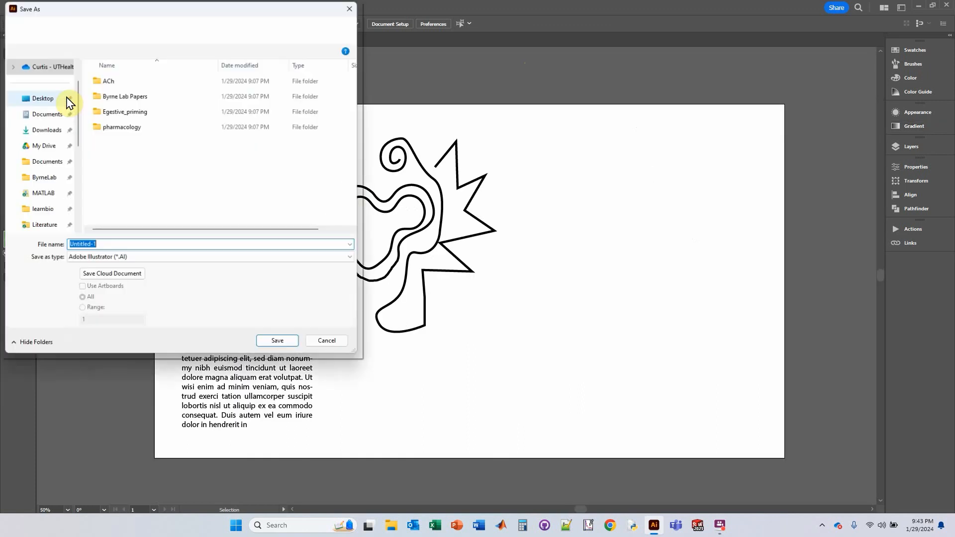
left_click(134, 257)
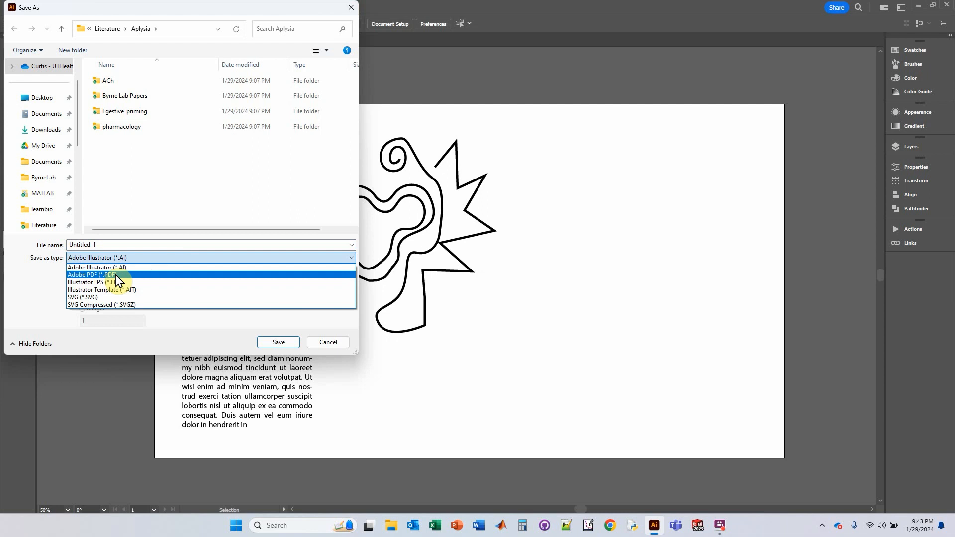
left_click(139, 259)
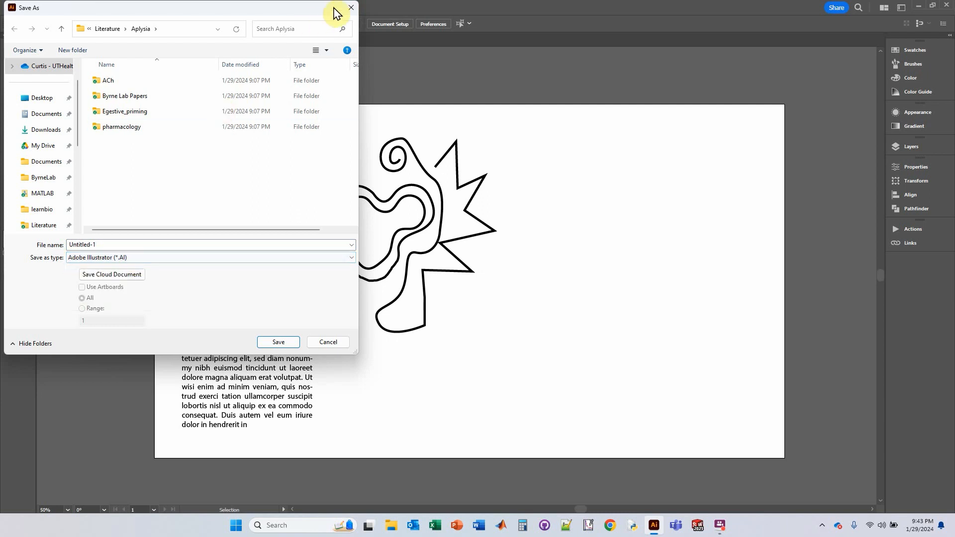
left_click(352, 8)
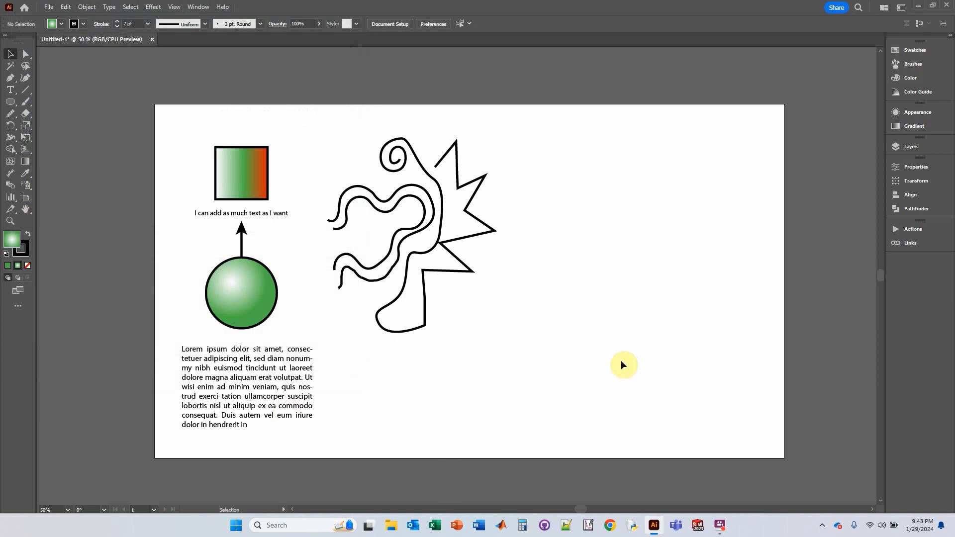
Look through the file formats available for exporting the document, keeping PNG as the format with Use Artboards enabled for all artboards.
left_click(48, 7)
mouse_move(105, 224)
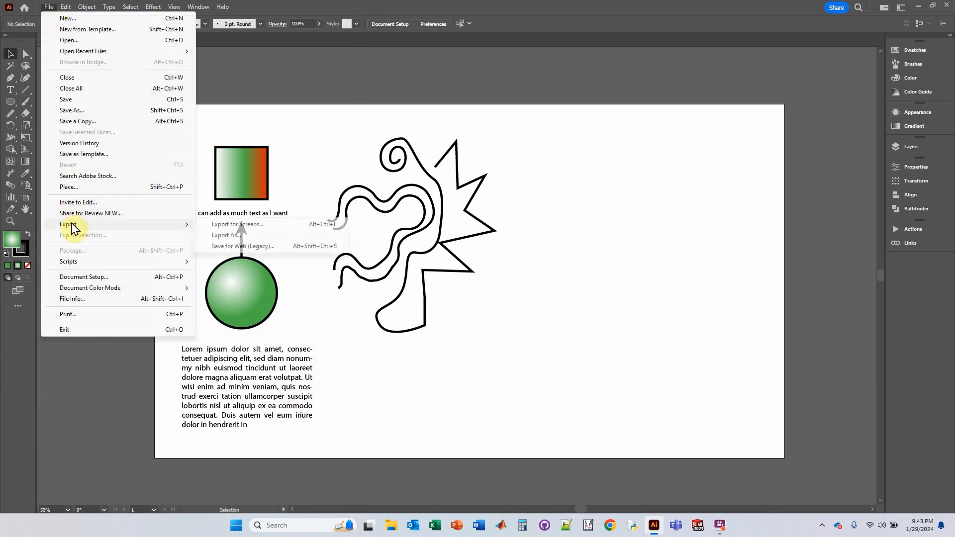
left_click(247, 239)
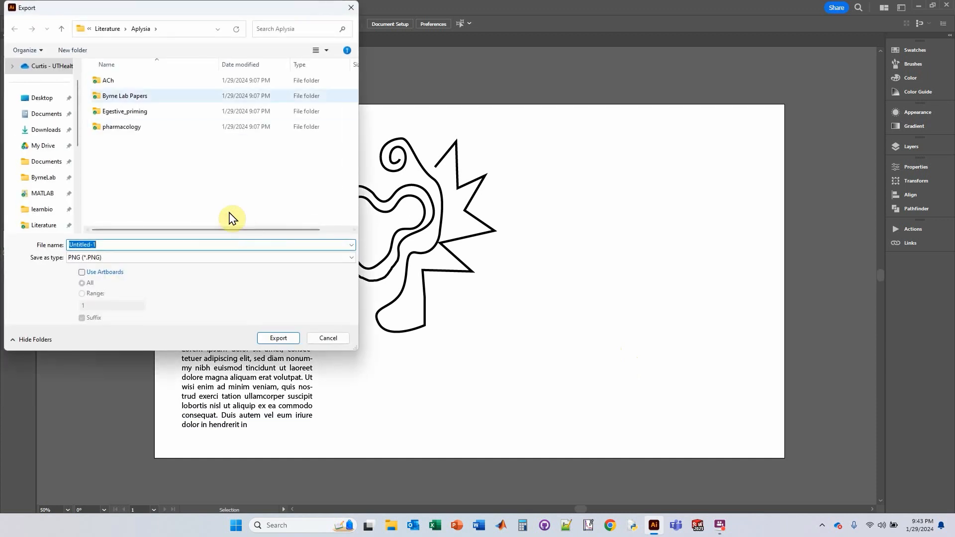
left_click(122, 259)
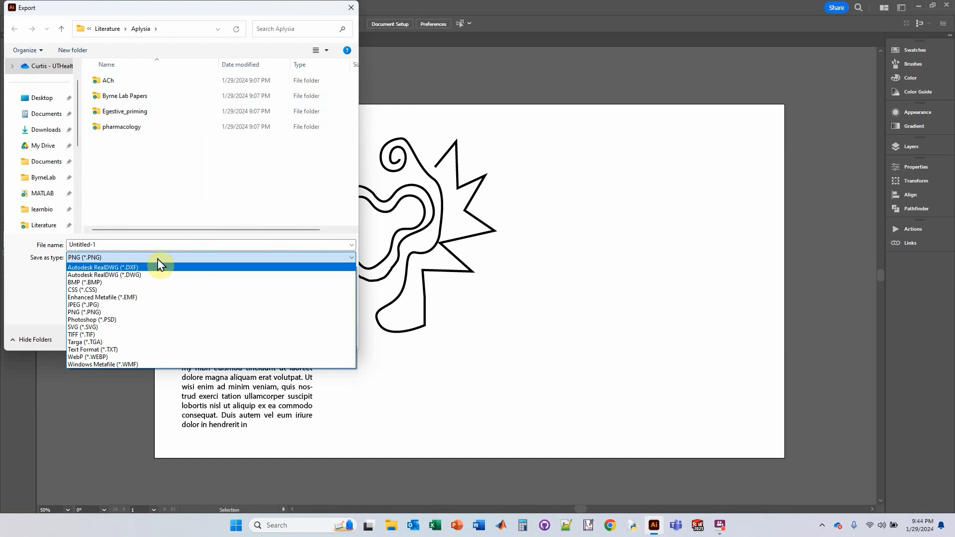
left_click(94, 313)
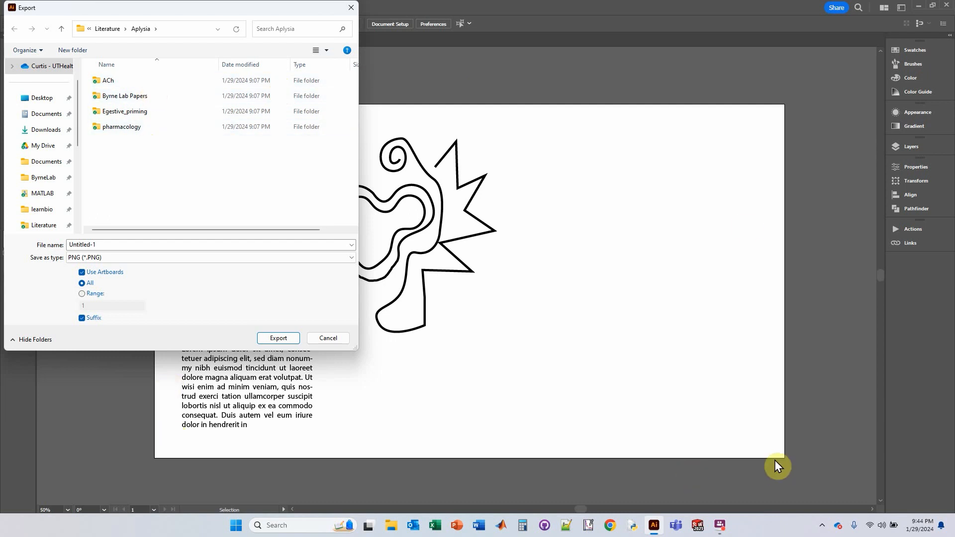
Proceed to the PNG export options, examine the available resolution settings, and cancel the export.
left_click(283, 337)
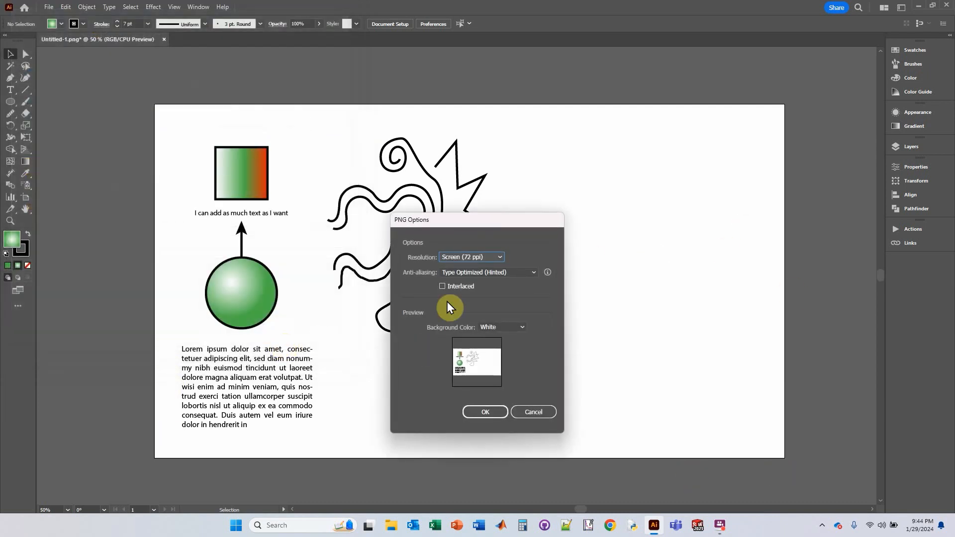
left_click(495, 259)
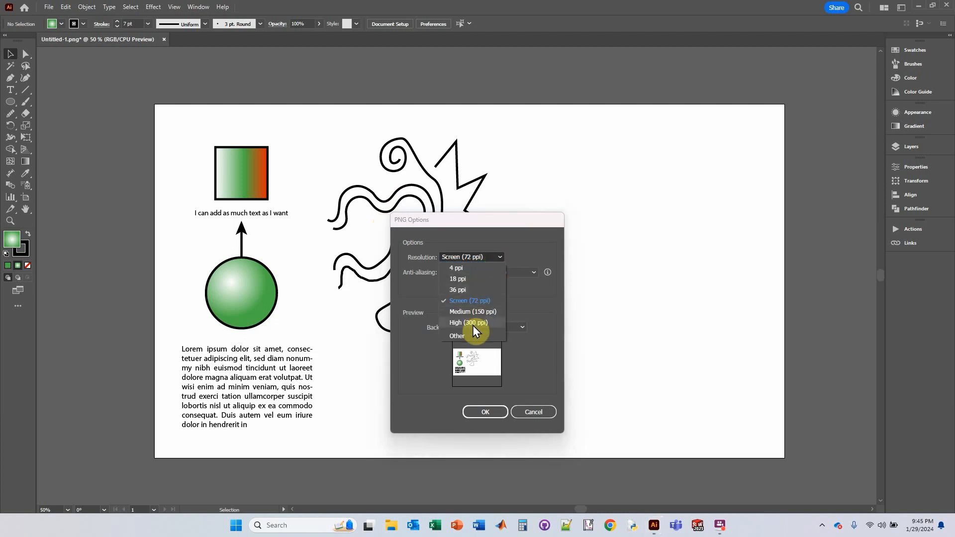
left_click(533, 412)
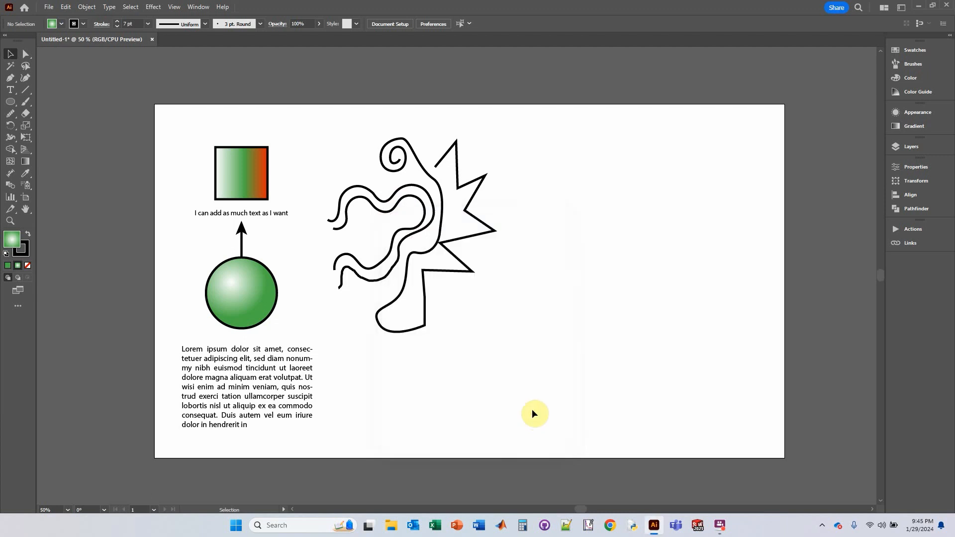